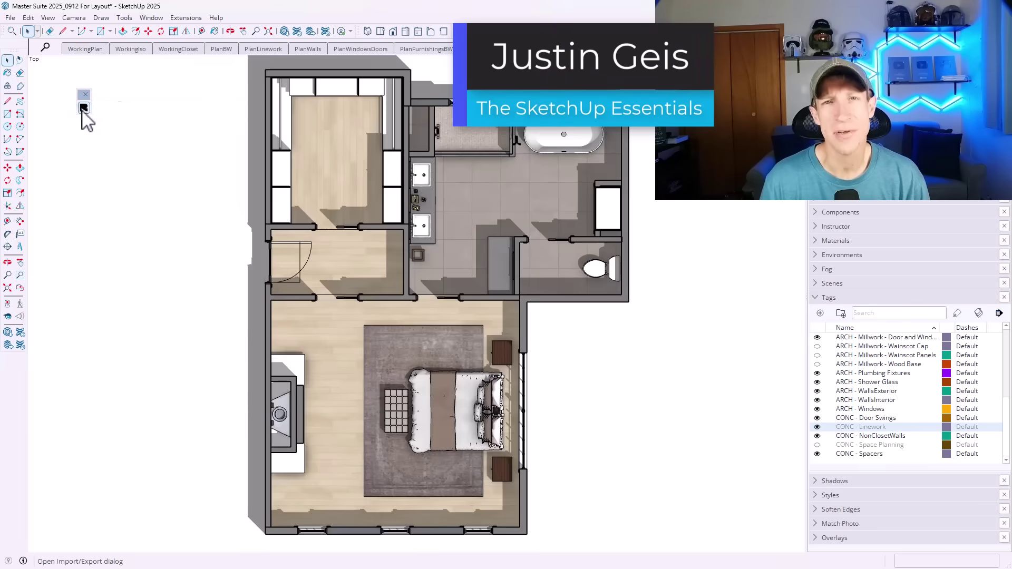
Step: Open the Rayon Import/Export dialog in SketchUp and start uploading the floor plan to Rayon
click(83, 107)
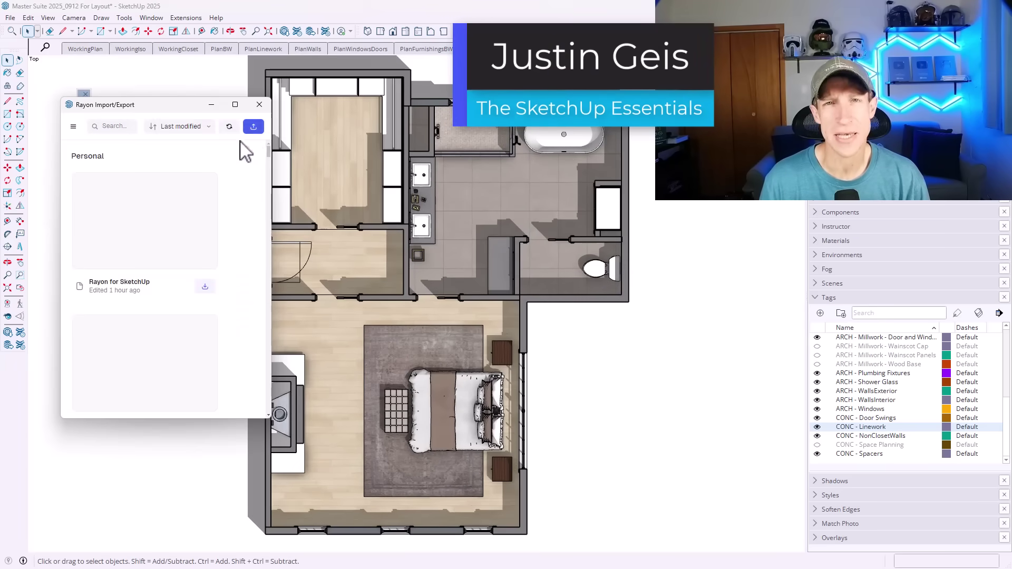
click(244, 150)
click(140, 255)
click(222, 369)
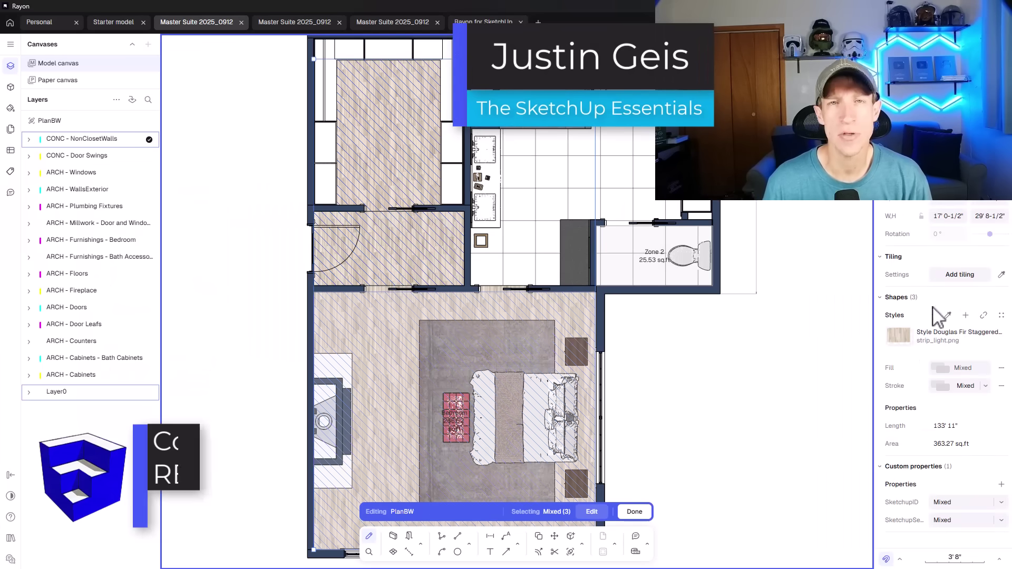
Step: Open the Douglas Fir Staggered floor style in Rayon and edit its texture fill
click(899, 335)
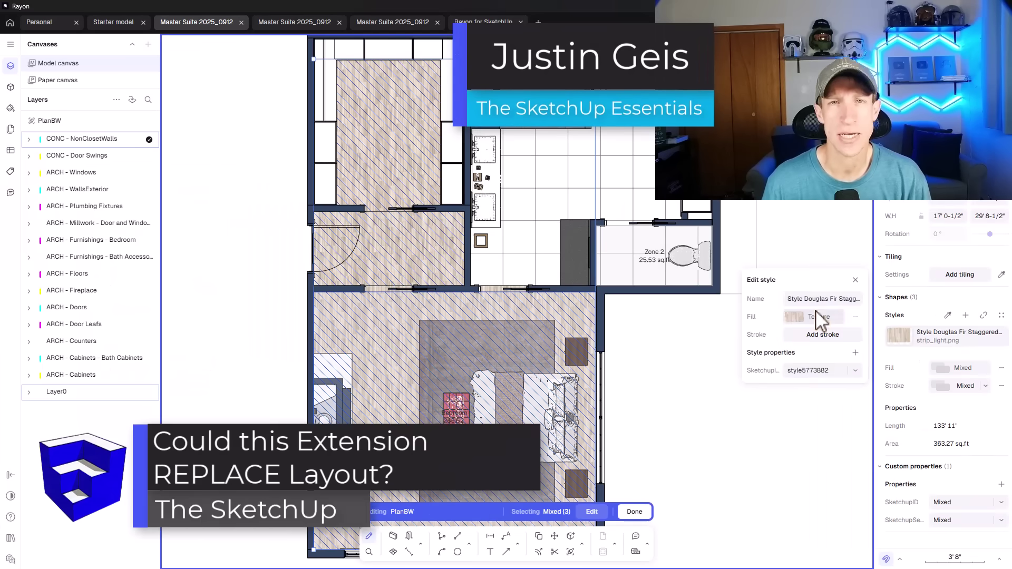
click(791, 316)
click(829, 299)
click(833, 322)
click(841, 294)
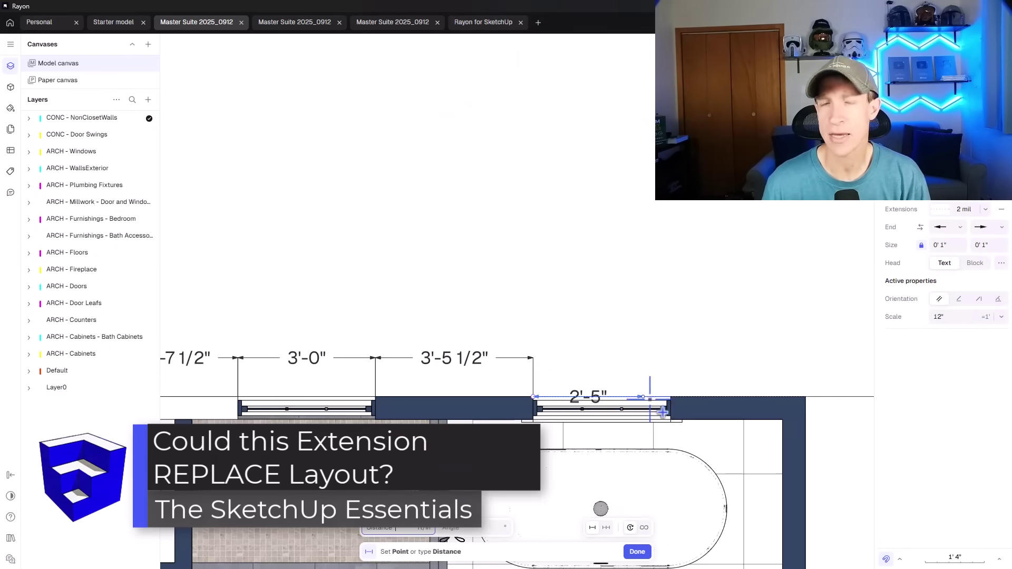
Step: Dimension the window above the bathtub and the adjoining wall segment up to the outer corner
click(671, 399)
click(543, 369)
click(805, 398)
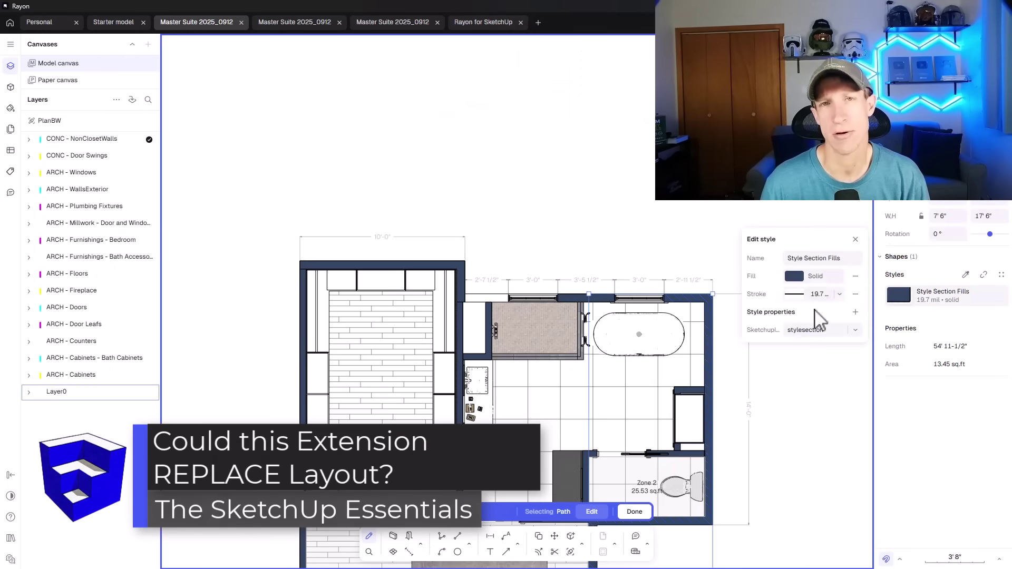
Step: Open the solid fill of the Style Section Fills wall style for editing
click(764, 269)
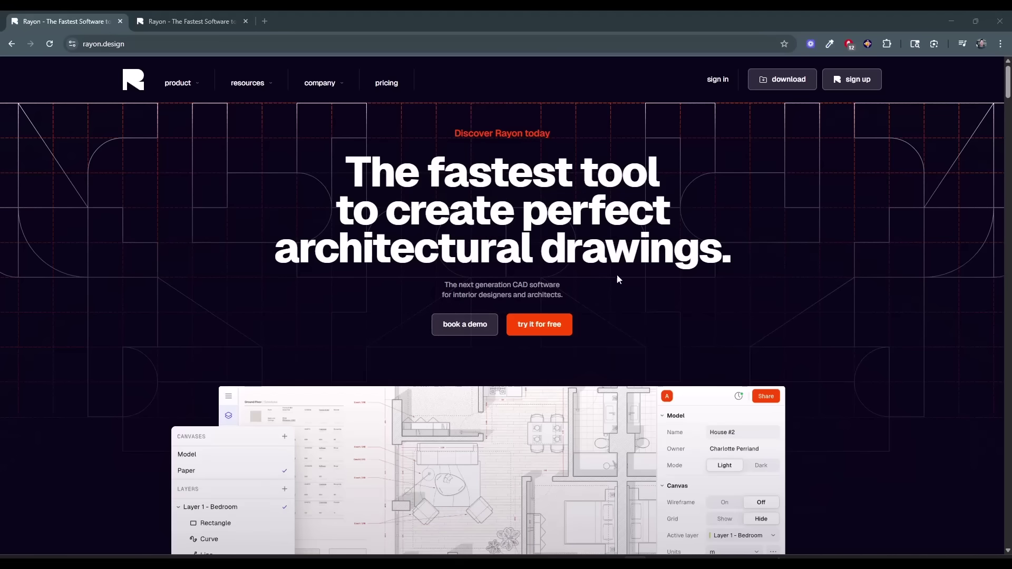
Step: Examine the feature sections on the Rayon home page, including Style and Annotation and Export and Import
scroll(791, 245, down, 4)
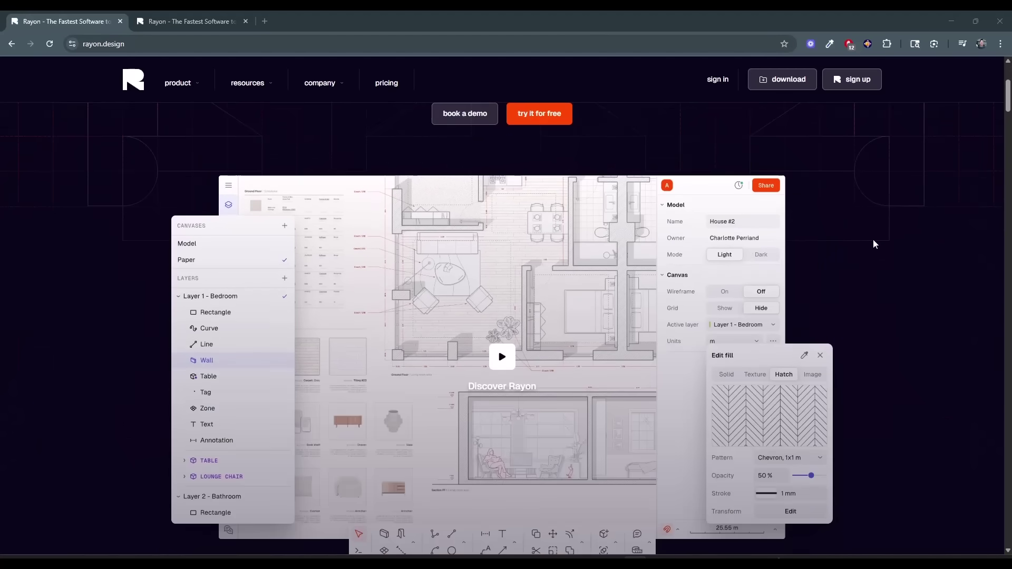
scroll(893, 236, down, 10)
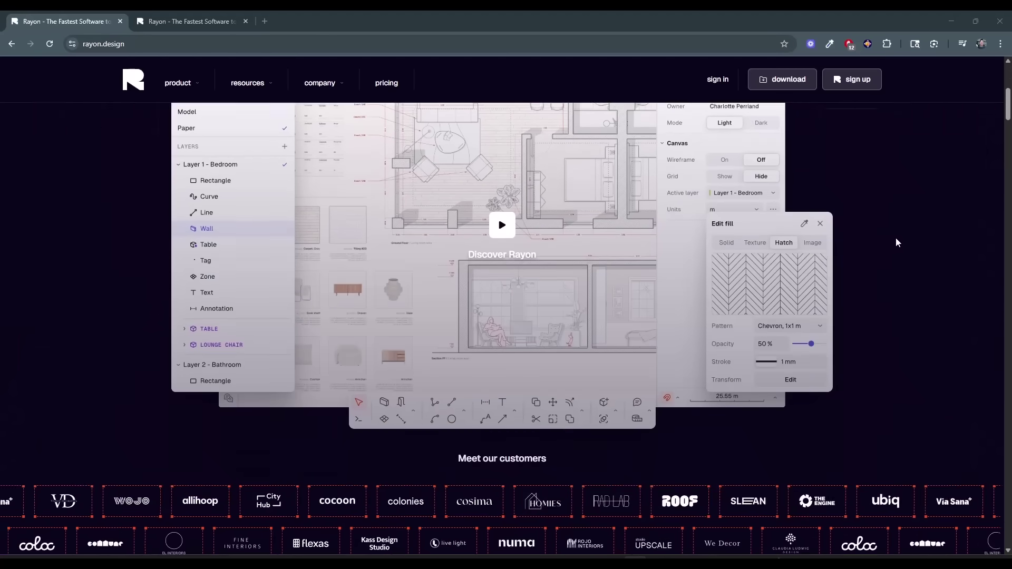
scroll(806, 248, down, 8)
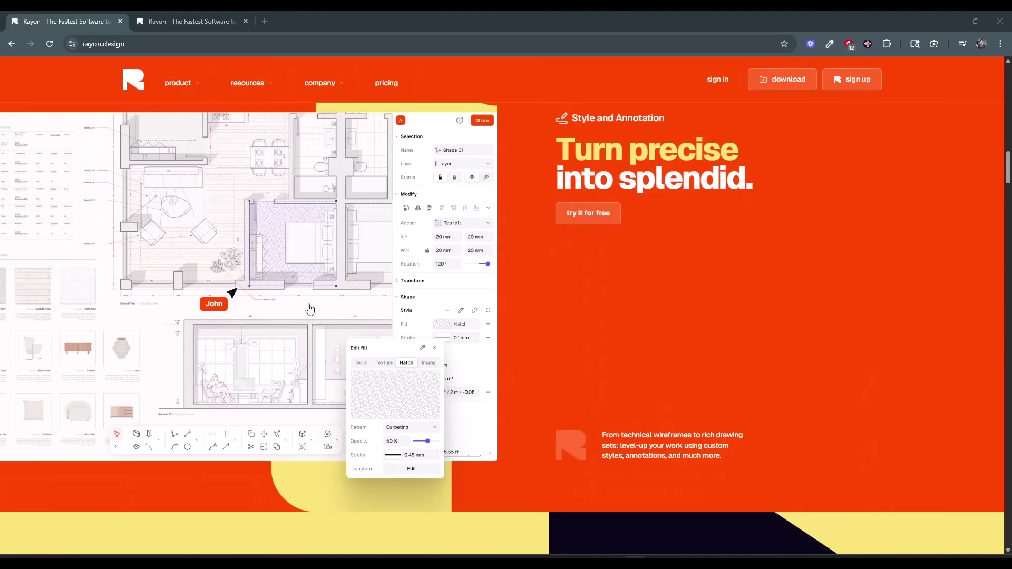
scroll(406, 269, down, 8)
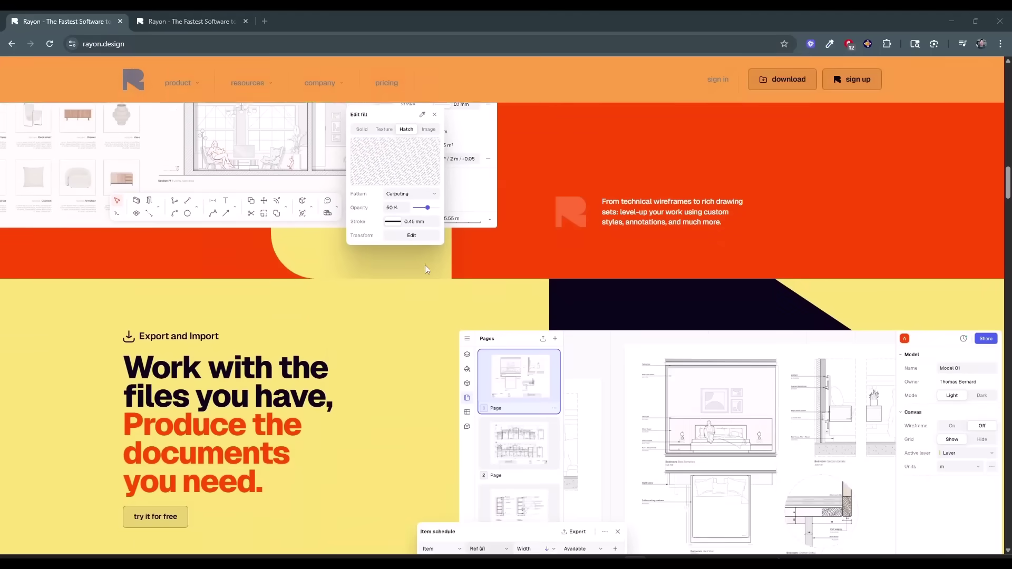
scroll(407, 262, down, 1)
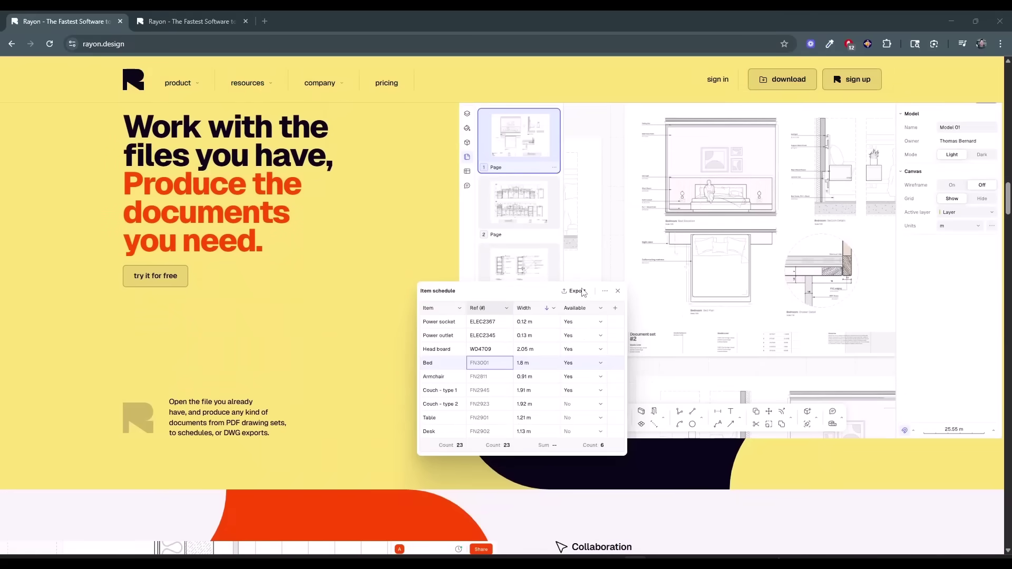
scroll(321, 230, up, 1)
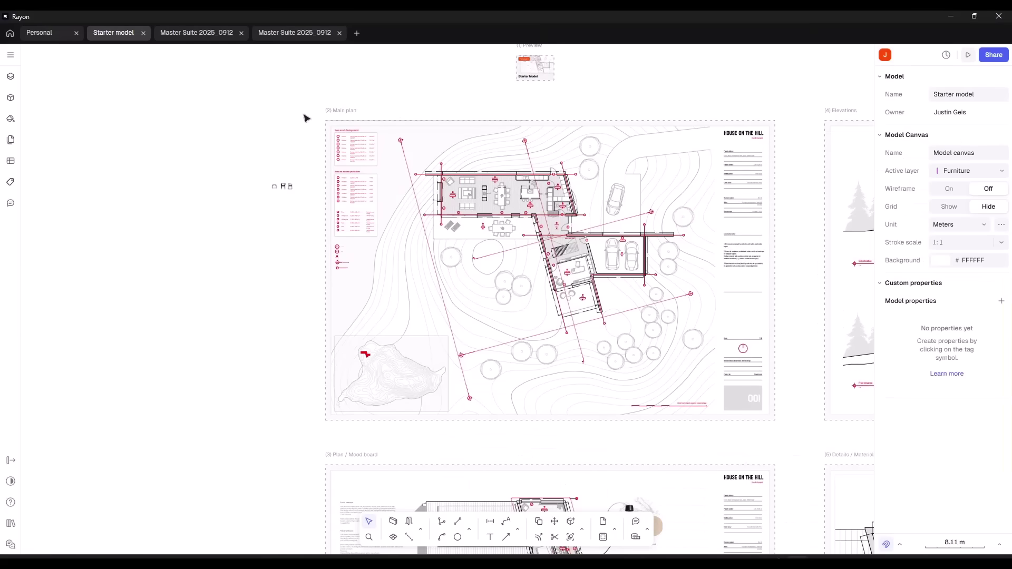
Step: Examine the Main plan and Elevations sheets of the Starter model in Rayon, close up and as a whole
scroll(690, 233, up, 10)
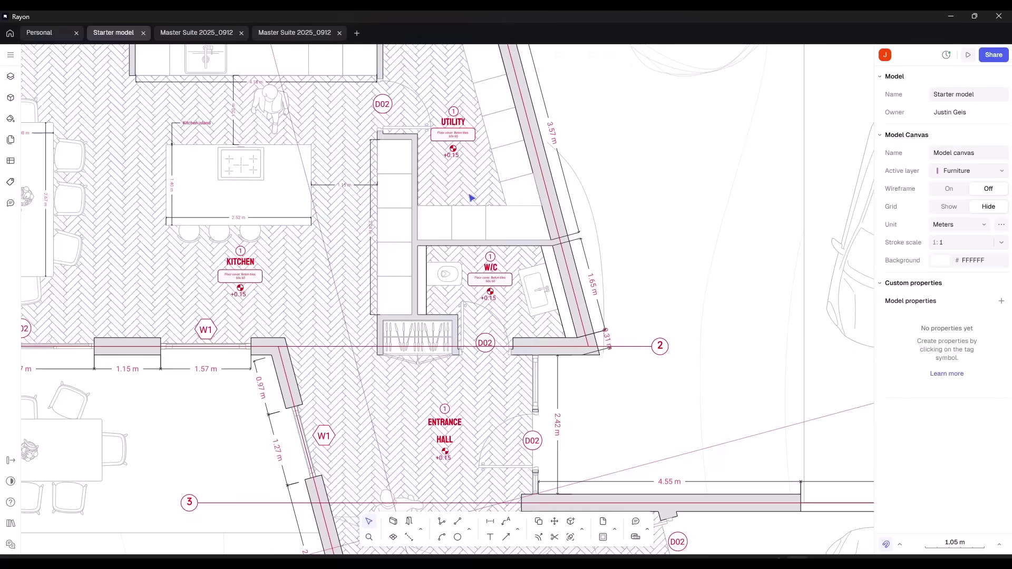
scroll(603, 242, up, 3)
scroll(324, 246, down, 10)
scroll(382, 181, up, 10)
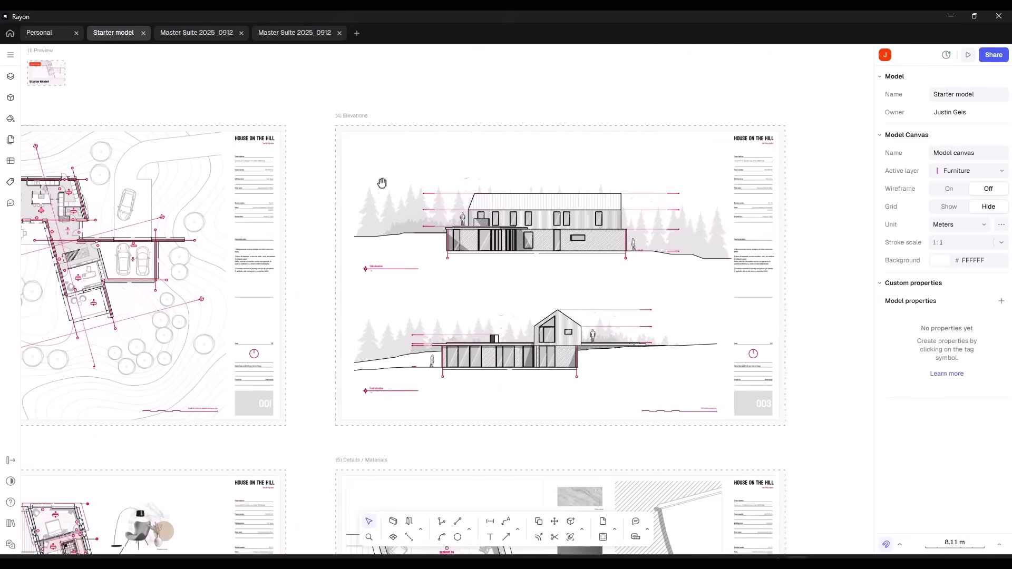
scroll(481, 382, down, 6)
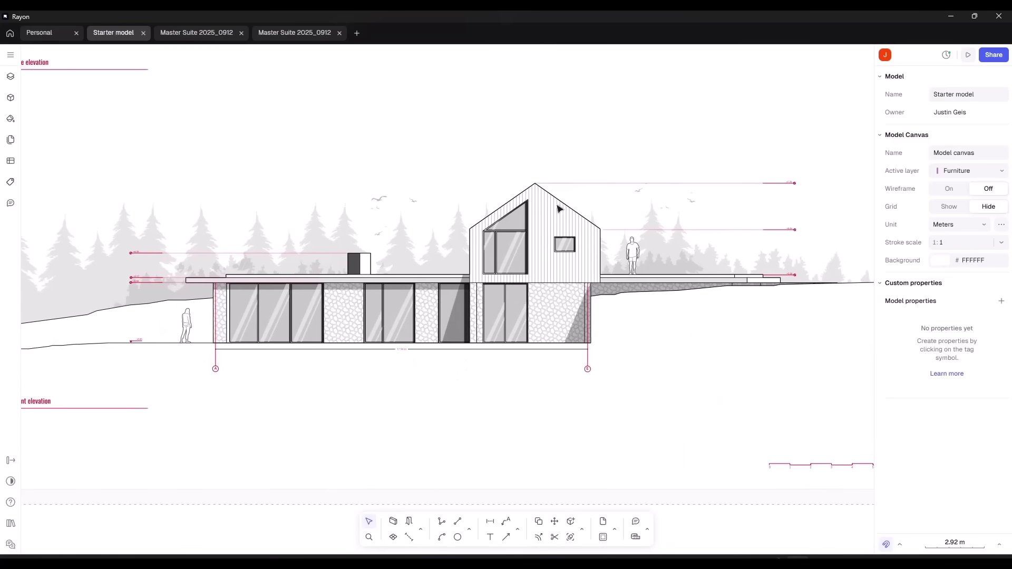
middle_drag(284, 299, 351, 319)
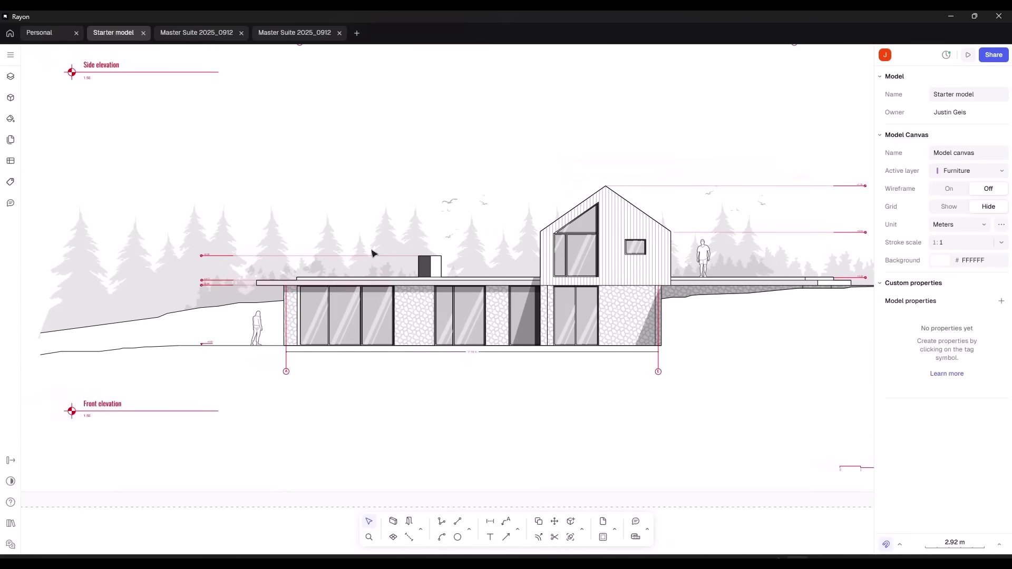
scroll(700, 299, down, 3)
scroll(701, 299, down, 5)
Step: Examine the Plan / Mood board sheet and the ground floor rooms on the Main plan sheet
scroll(473, 267, up, 10)
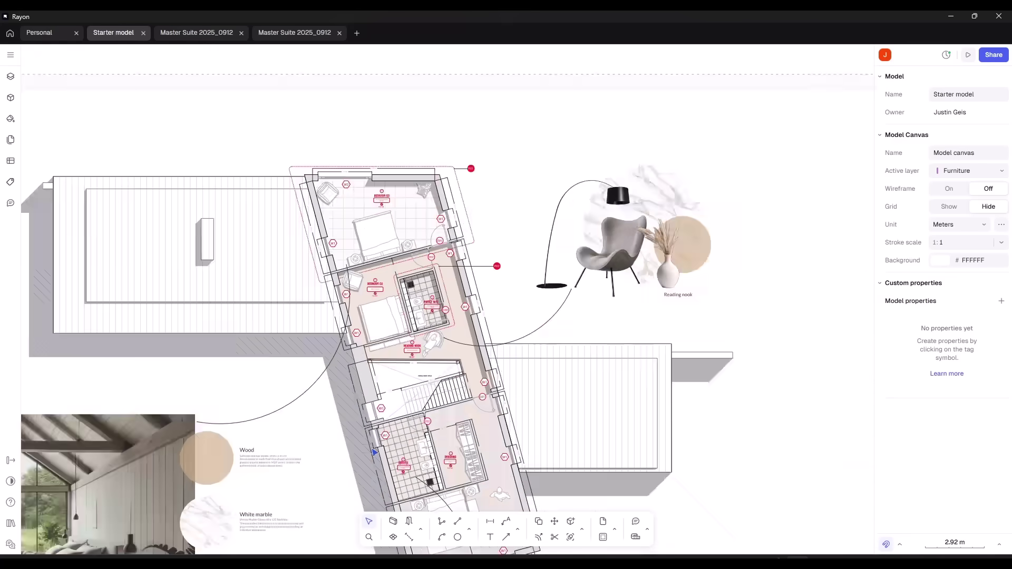
scroll(473, 267, down, 10)
scroll(427, 379, up, 4)
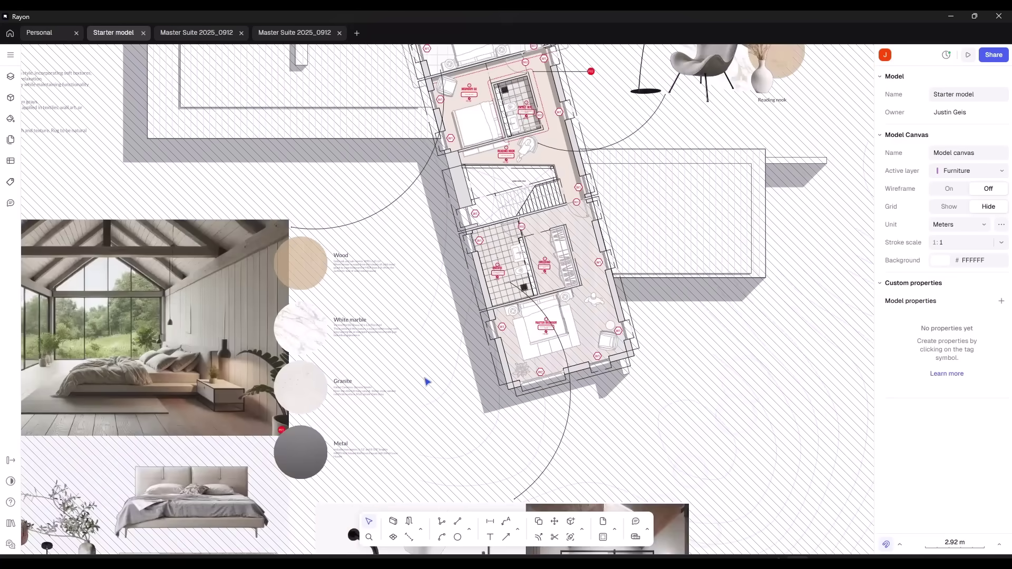
scroll(501, 271, down, 4)
scroll(495, 140, up, 4)
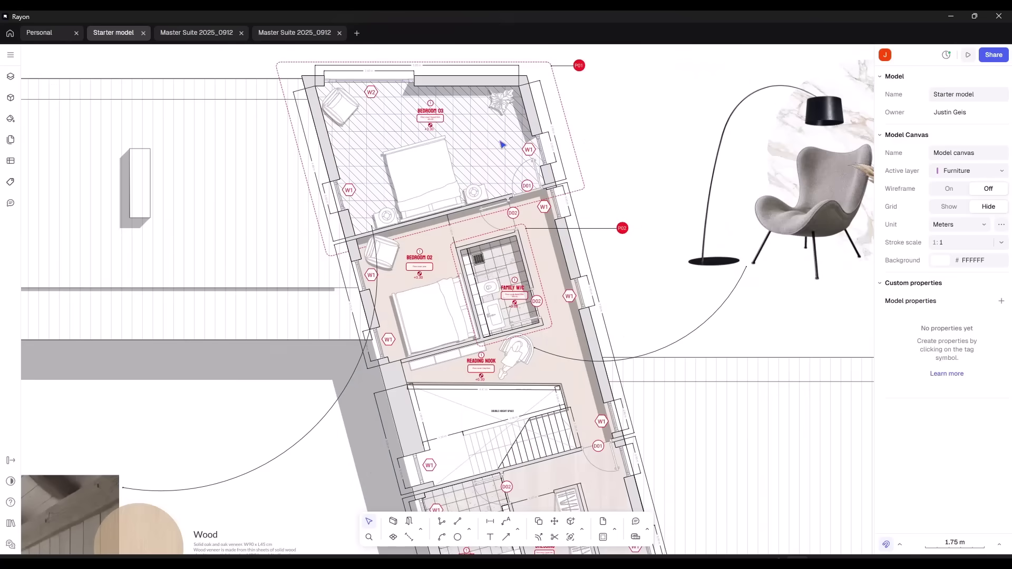
scroll(484, 213, down, 9)
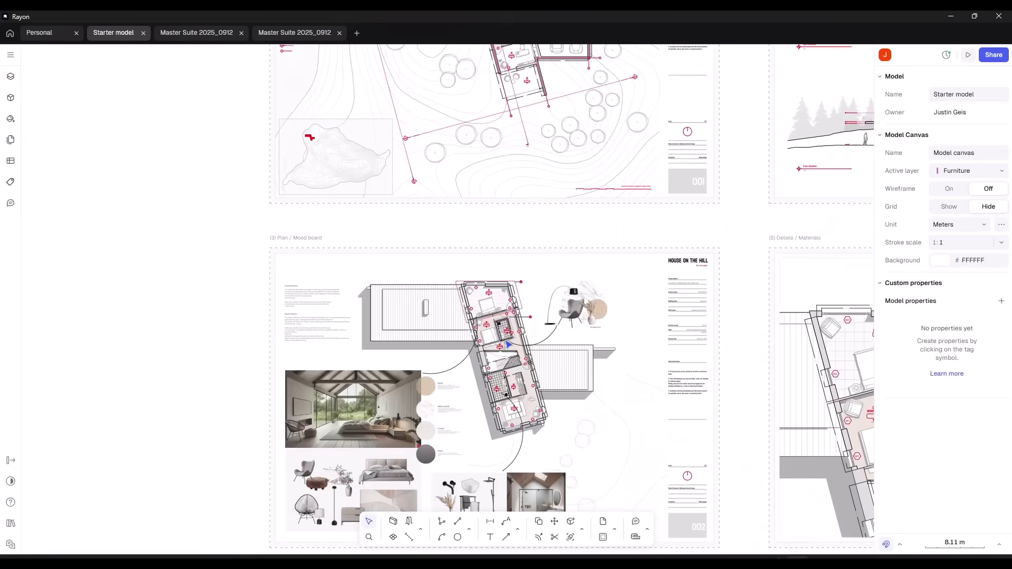
scroll(520, 114, up, 5)
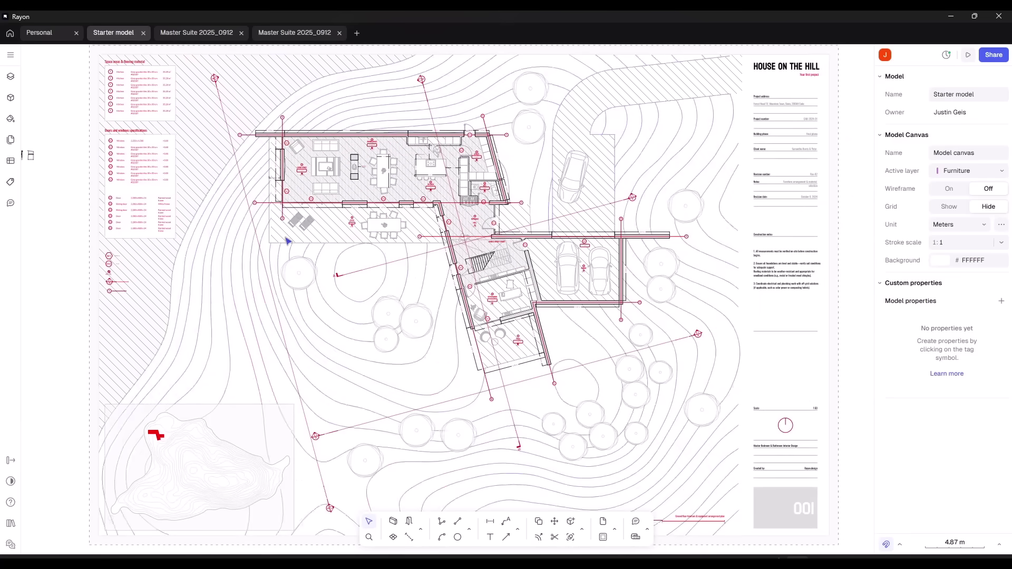
scroll(372, 166, up, 5)
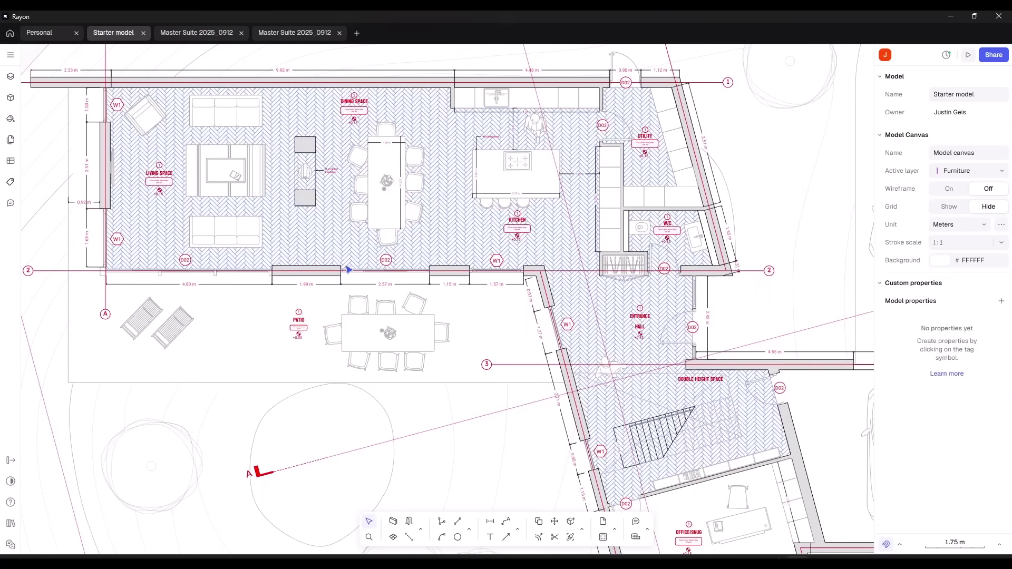
scroll(437, 272, down, 3)
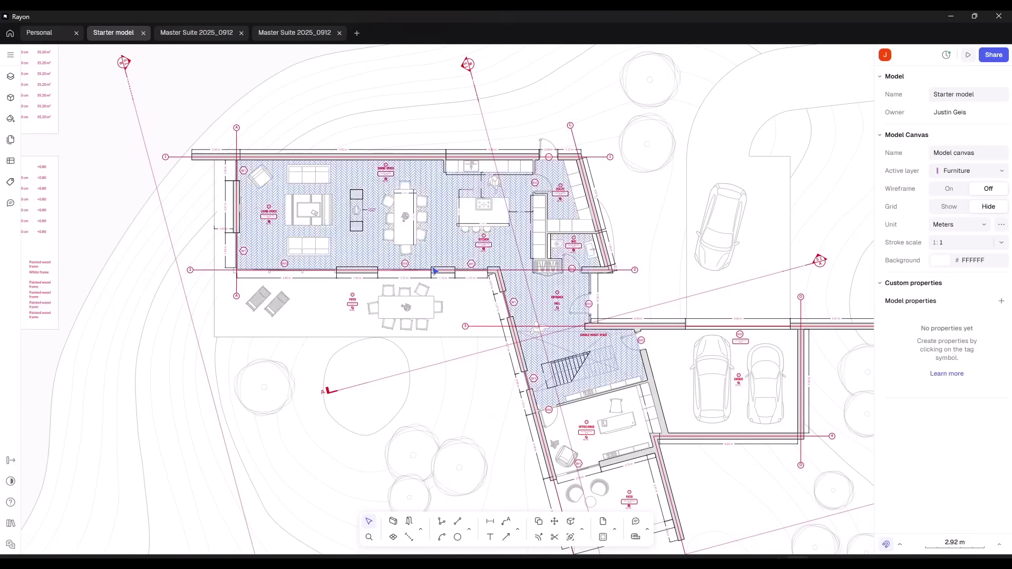
scroll(408, 196, down, 3)
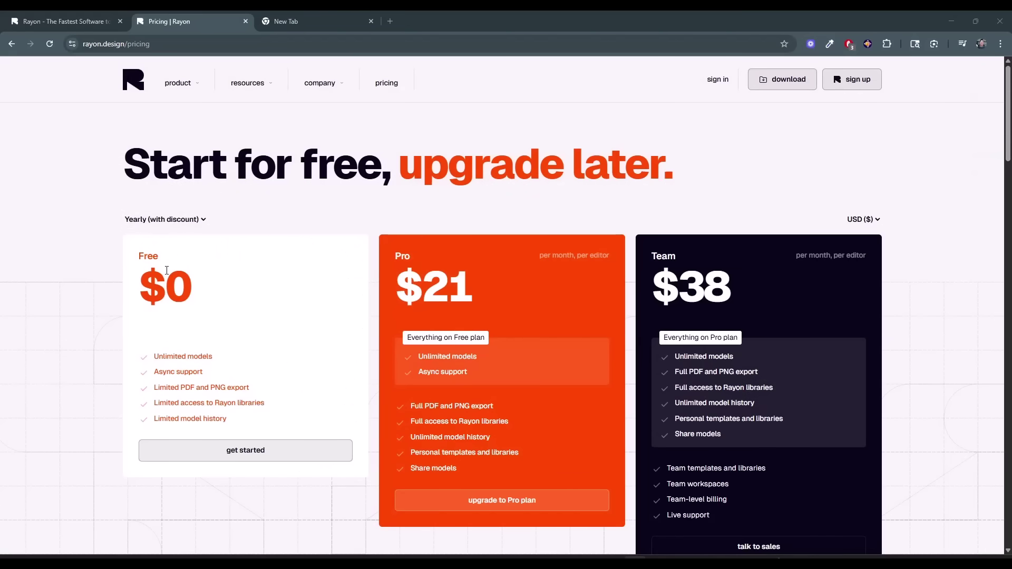
Step: Review the Free, Pro and Team plans on the Rayon pricing page
scroll(720, 288, down, 1)
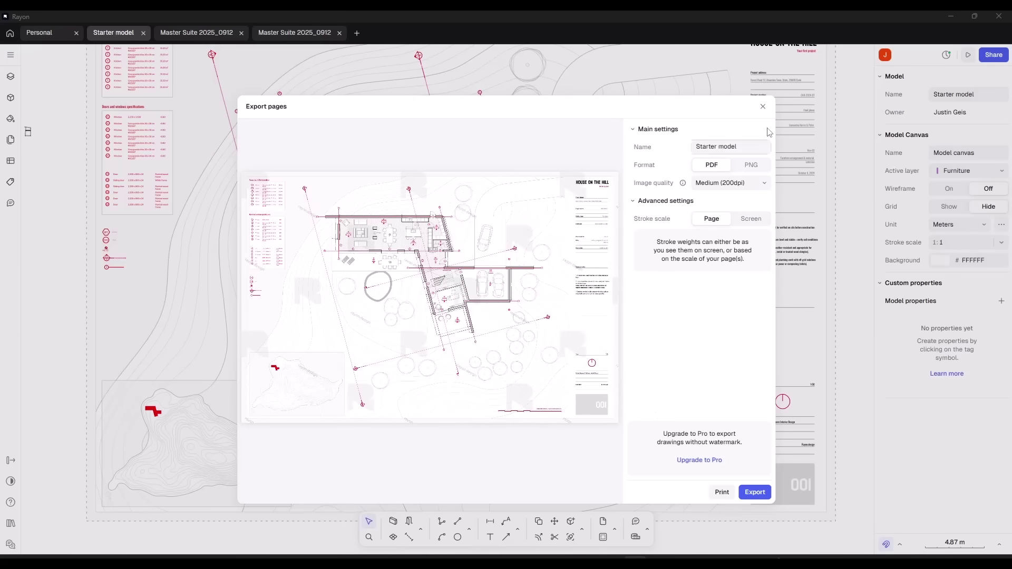
Step: Dismiss the Starter model's page export settings without exporting and minimize the Rayon window
click(763, 106)
click(973, 17)
click(948, 14)
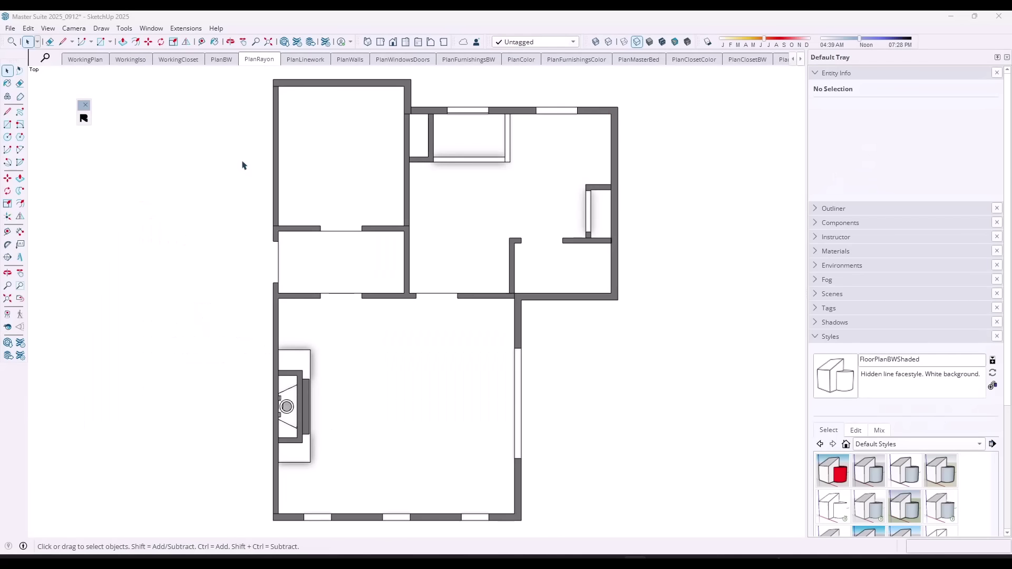
Step: Search SketchUp's Extension Warehouse for rayon and review the SketchUp for Rayon extension page
click(296, 42)
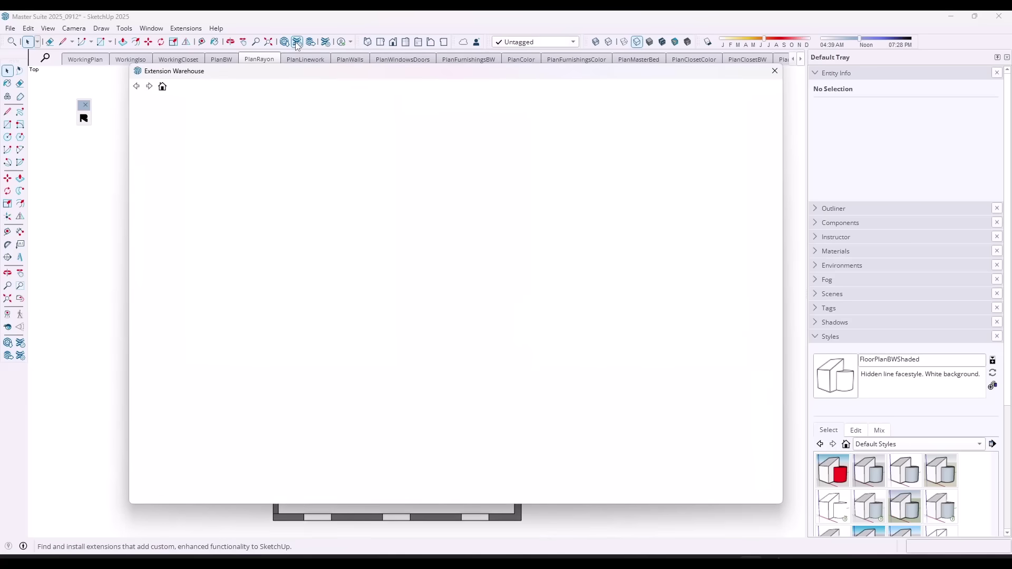
text(rayon)
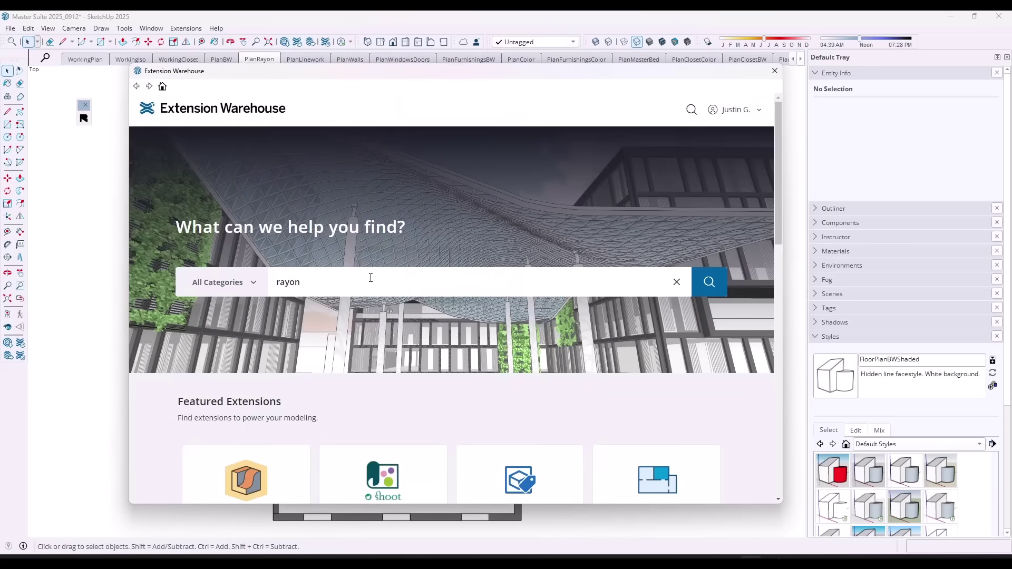
key(Return)
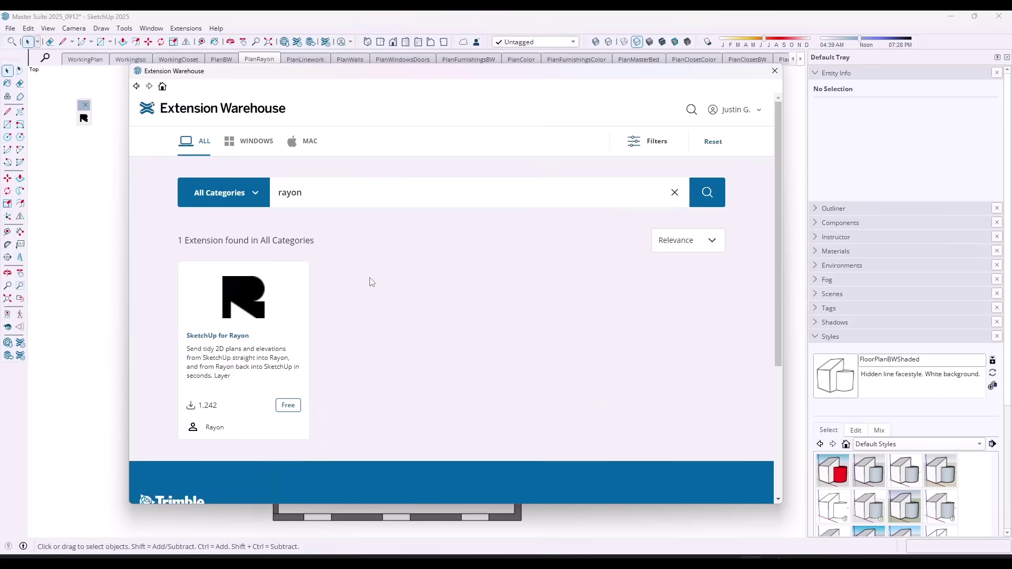
click(264, 289)
scroll(388, 294, down, 12)
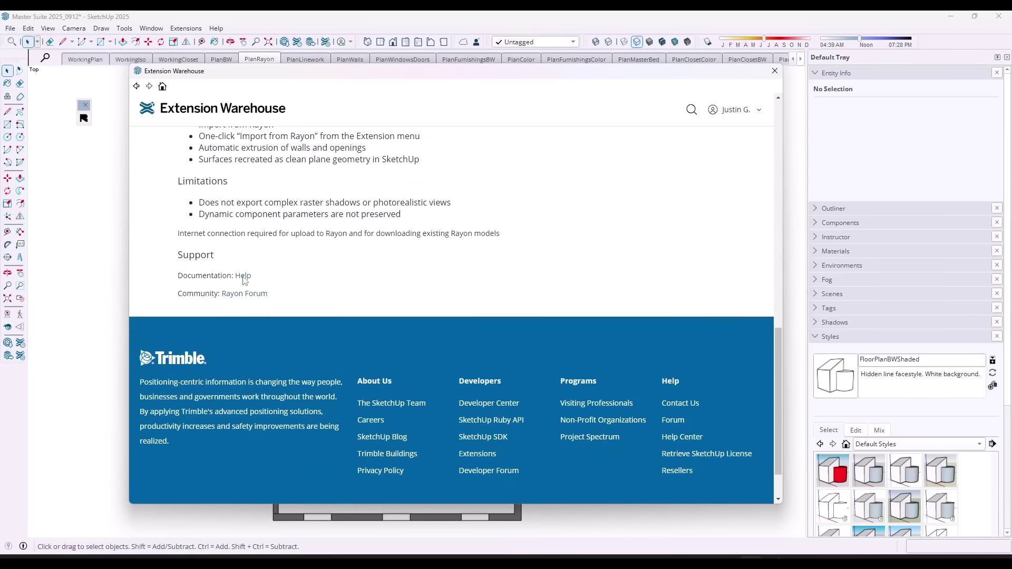
Step: Open the extension's Help documentation, search it for sketchup and read the Sketchup Plug-in article
click(243, 277)
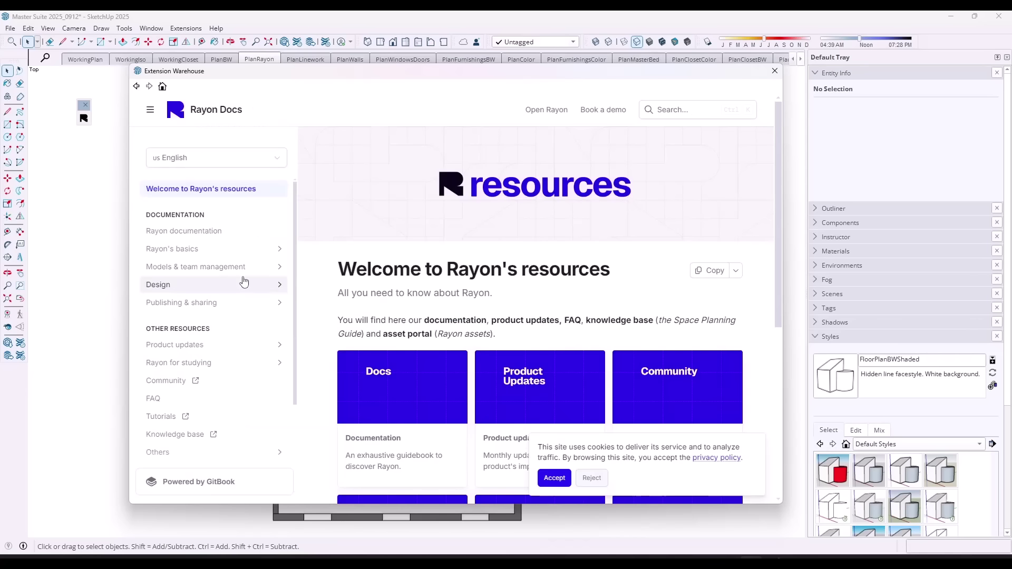
click(700, 107)
text(sketchup)
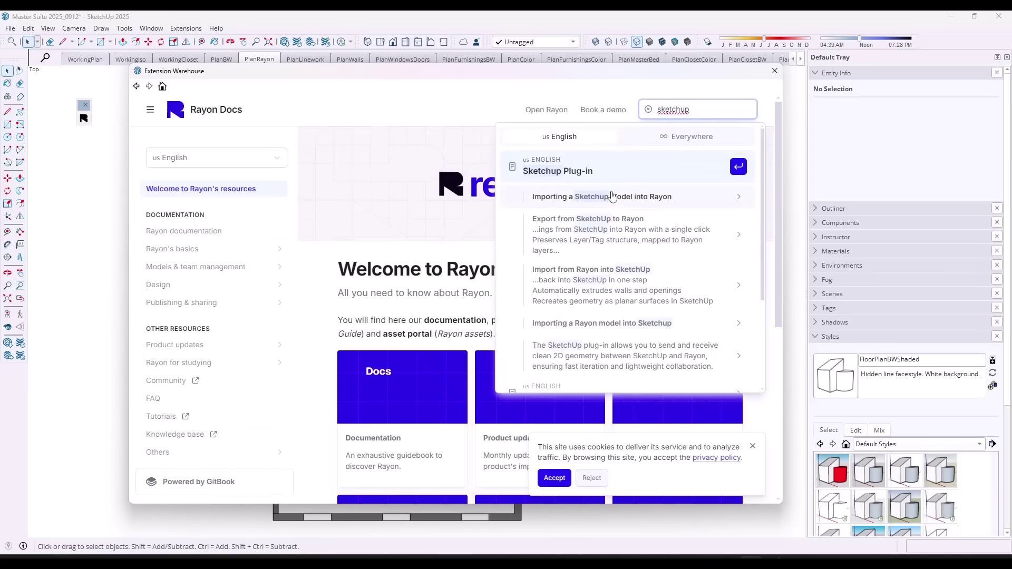
click(559, 172)
scroll(477, 340, down, 6)
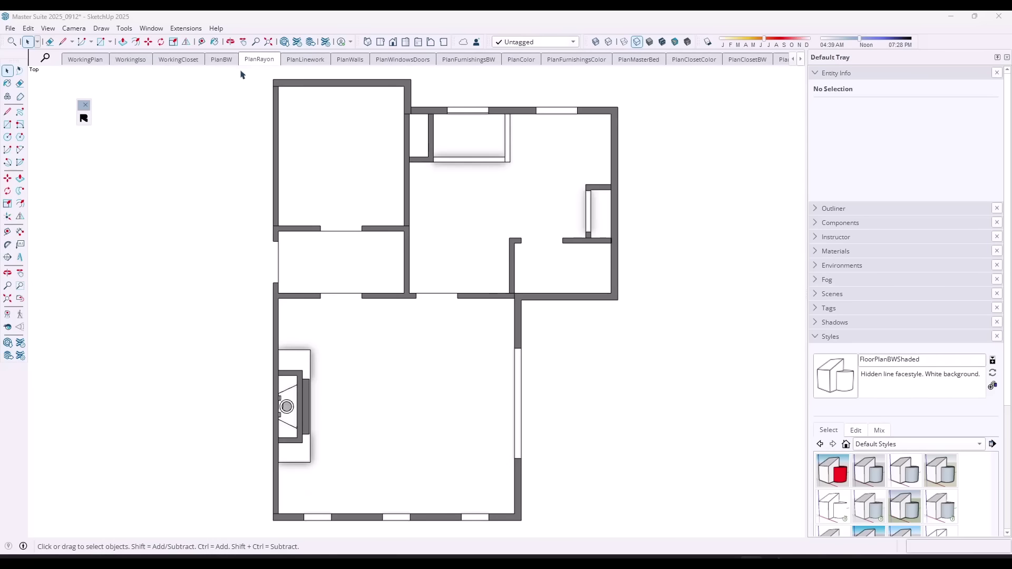
Step: Compare the furnished PlanBW scene with the PlanRayon scene, ending on PlanRayon
click(220, 60)
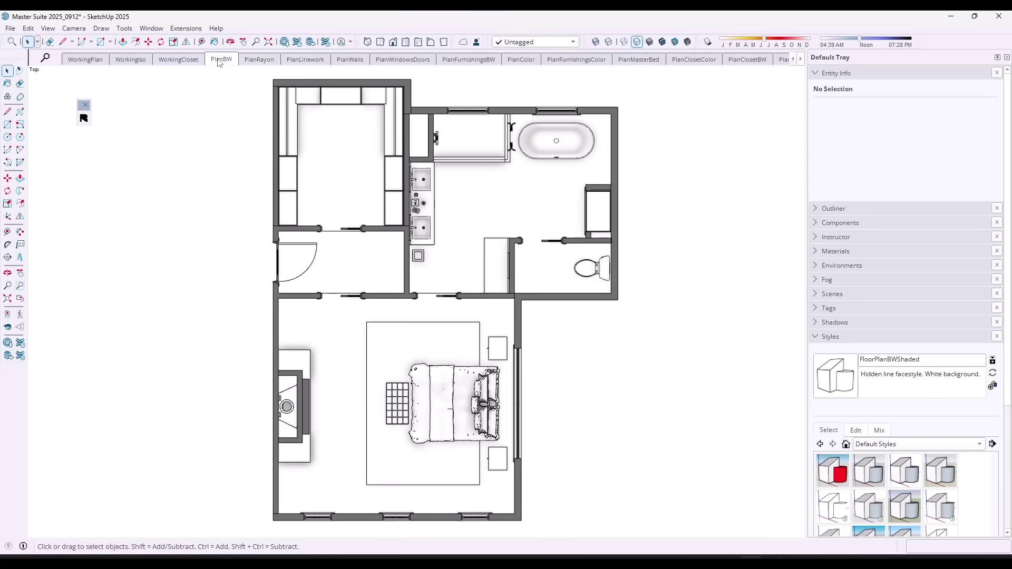
click(259, 60)
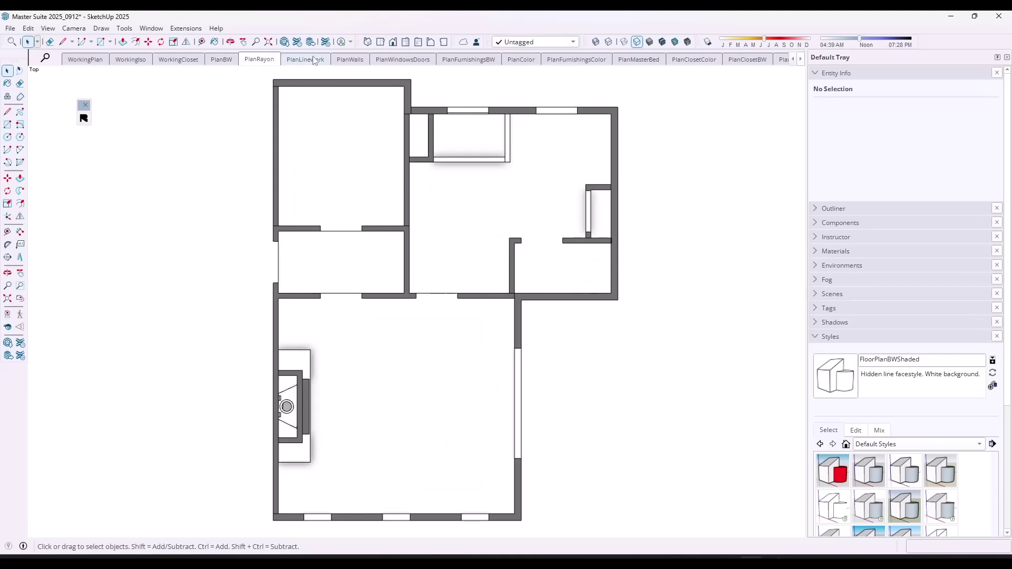
Step: Show the PlanBW scene and browse the existing models in the Rayon Import/Export window
click(224, 61)
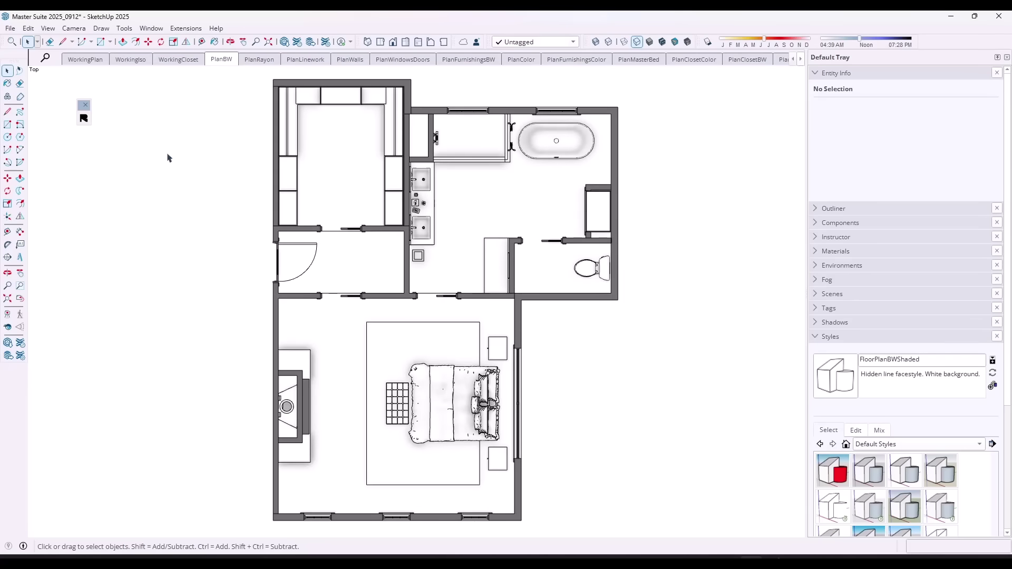
click(84, 119)
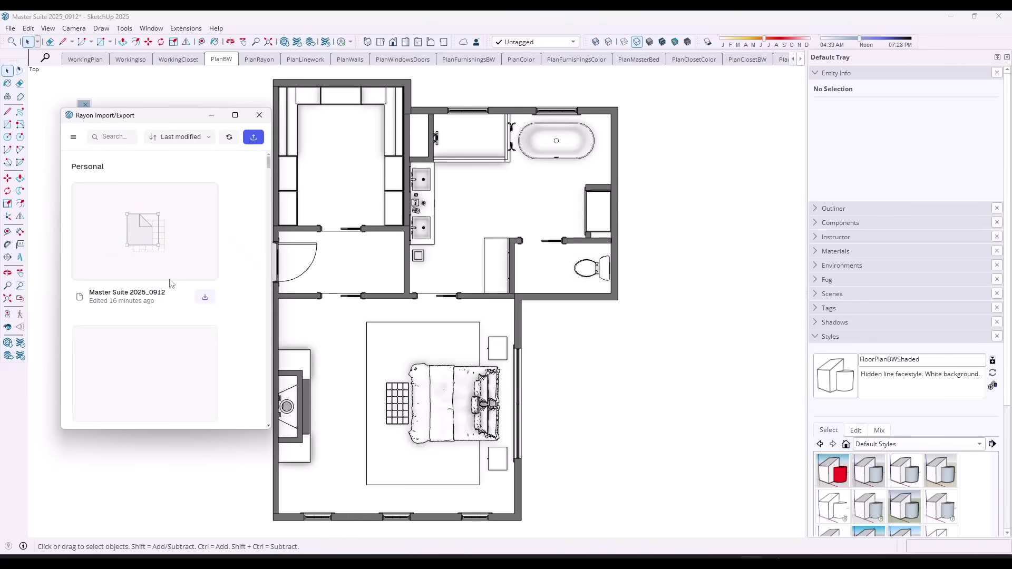
scroll(235, 264, down, 2)
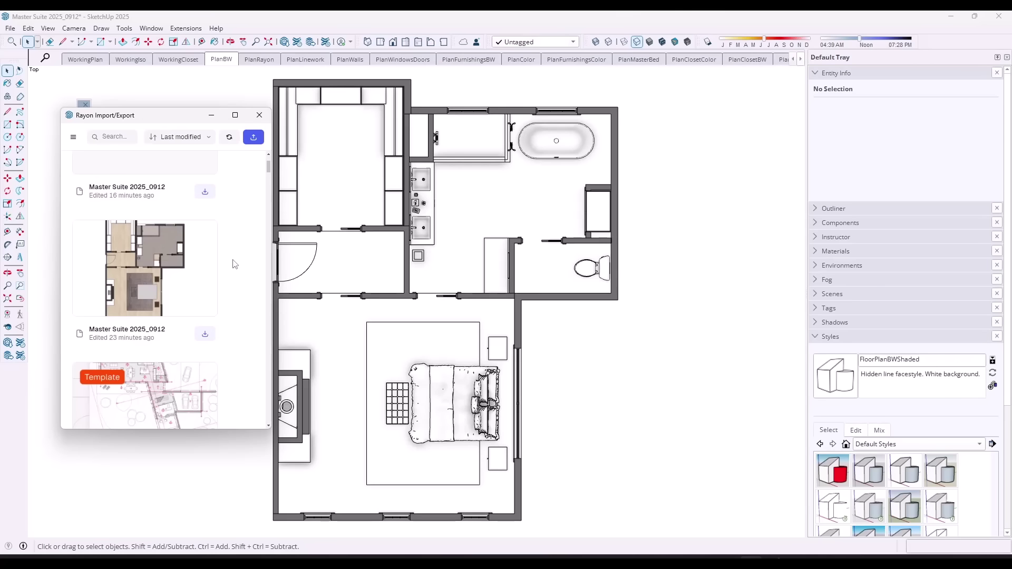
scroll(235, 268, up, 2)
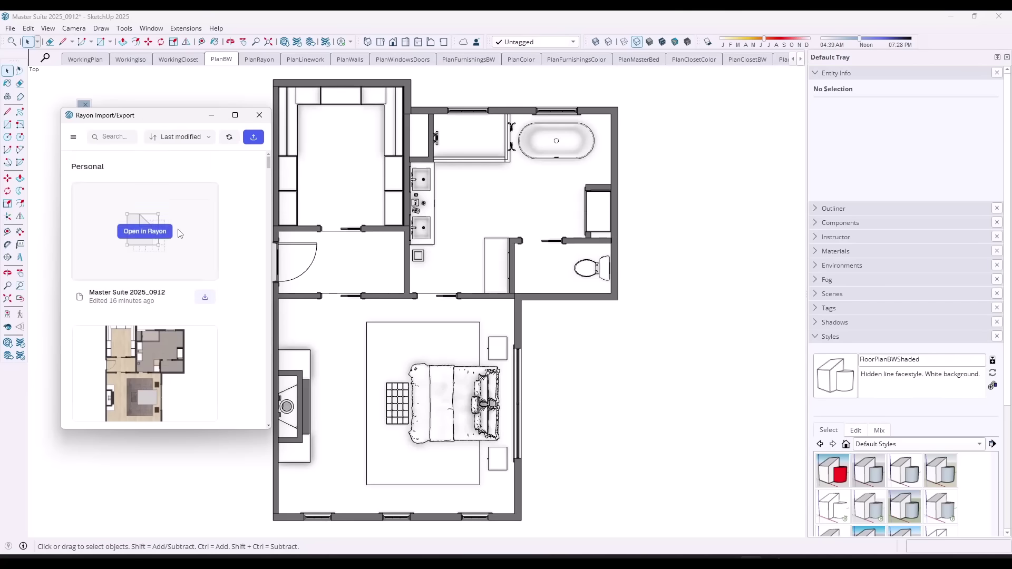
Step: Export the PlanRayon scene to Rayon with textures and complex objects included
click(254, 140)
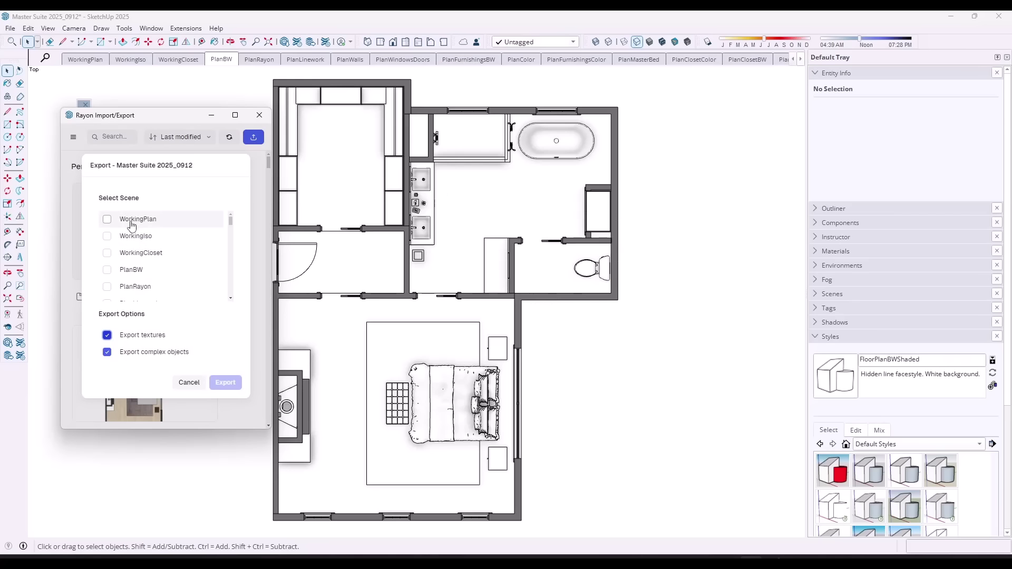
scroll(139, 270, down, 3)
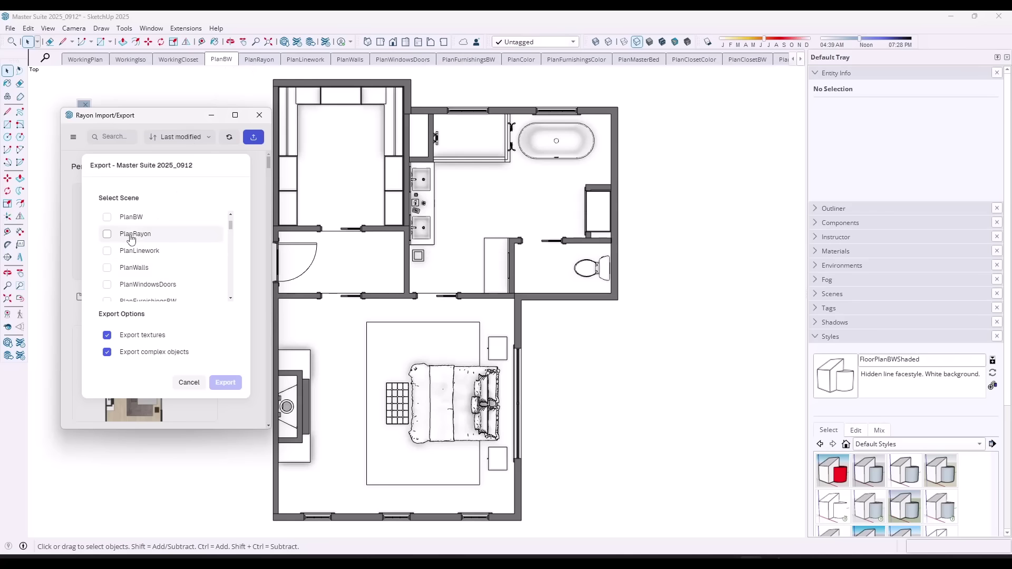
click(108, 233)
click(258, 59)
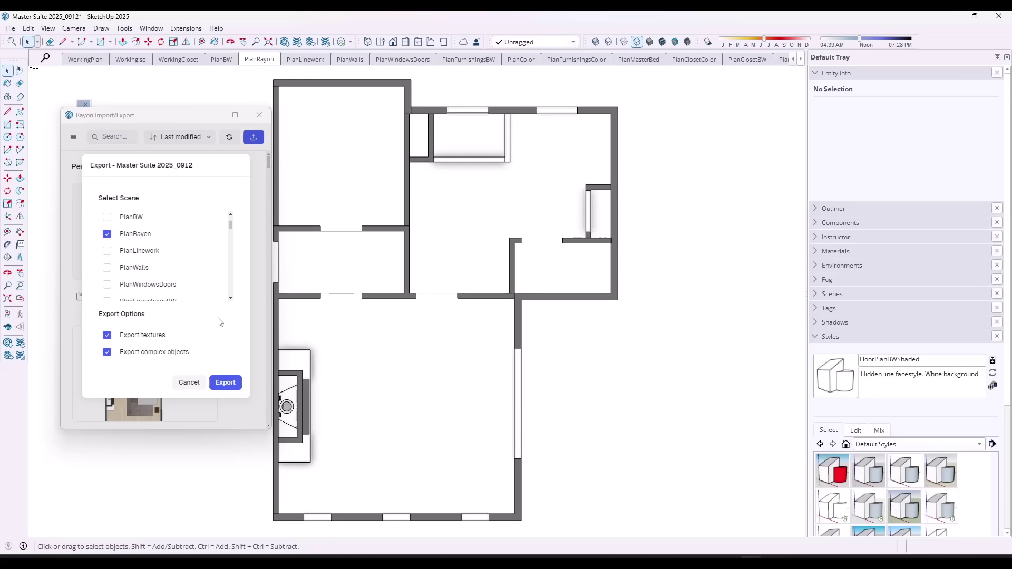
click(225, 382)
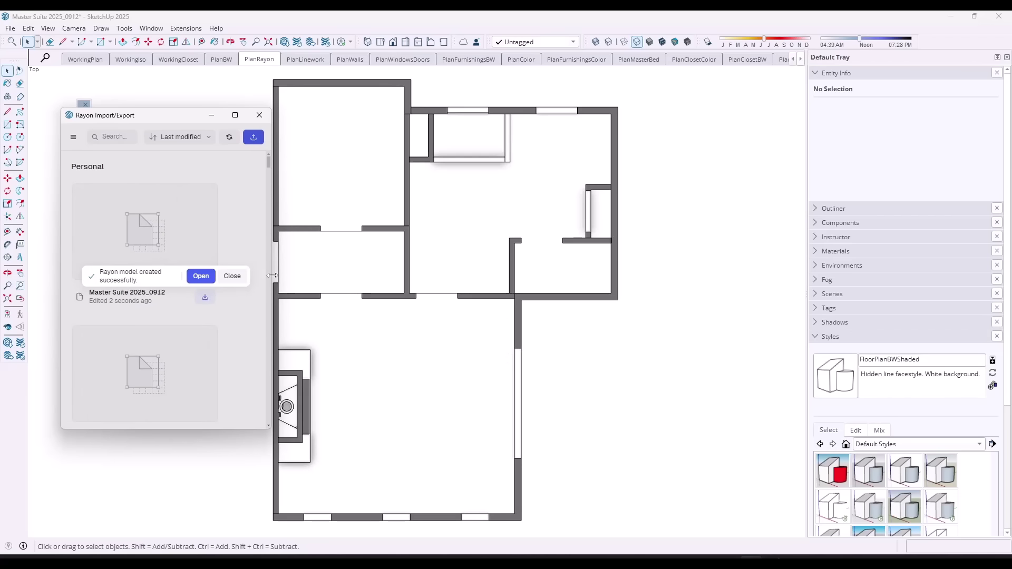
Step: Switch to Rayon and open the newly exported Master Suite 2025_0912 model from the Personal workspace
click(794, 554)
click(42, 33)
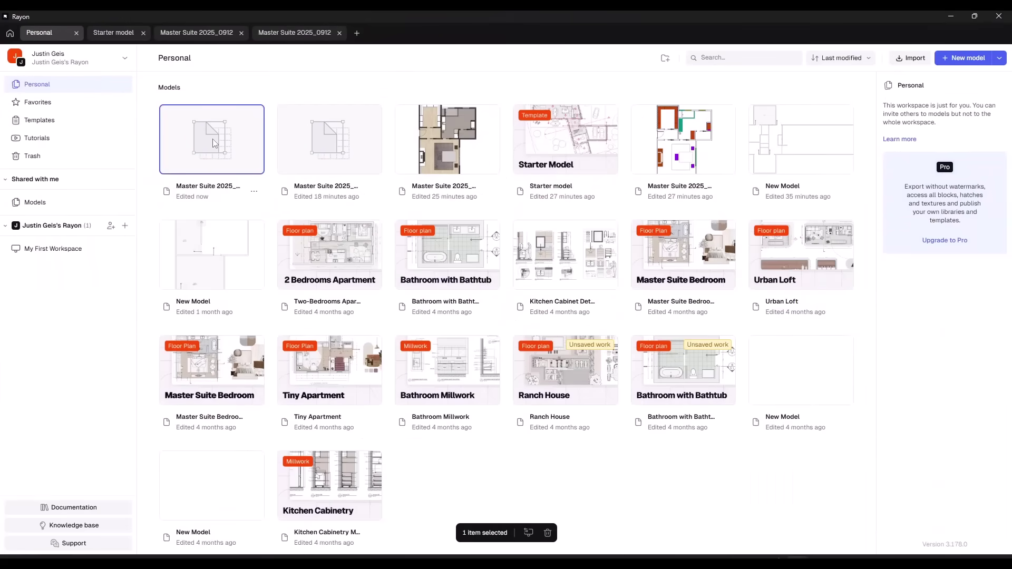
double_click(213, 138)
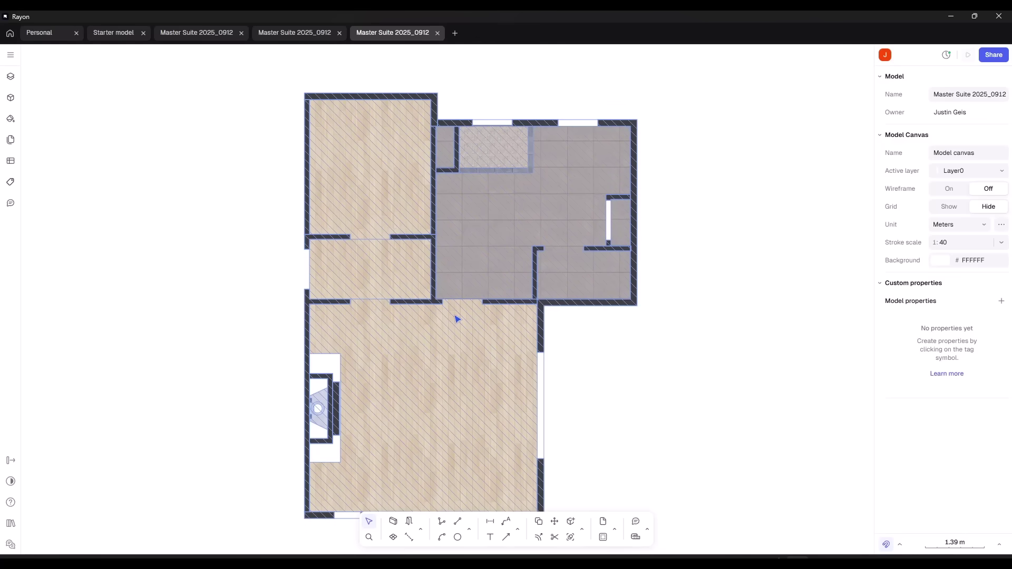
Step: Compare the open Master Suite 2025_0912 models and examine the bed and bedroom furnishings in the layered PlanBW version
click(285, 33)
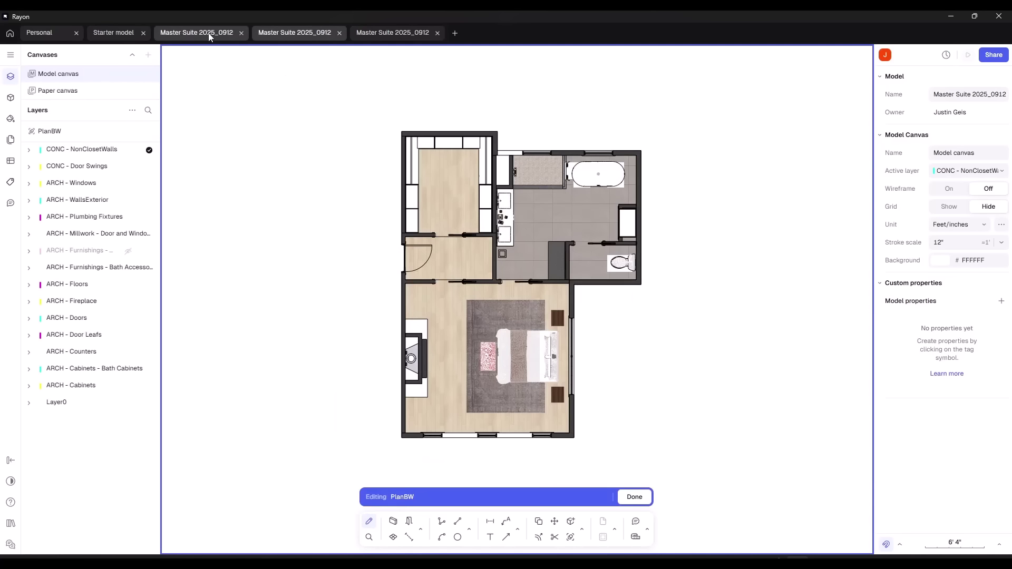
click(208, 33)
click(284, 33)
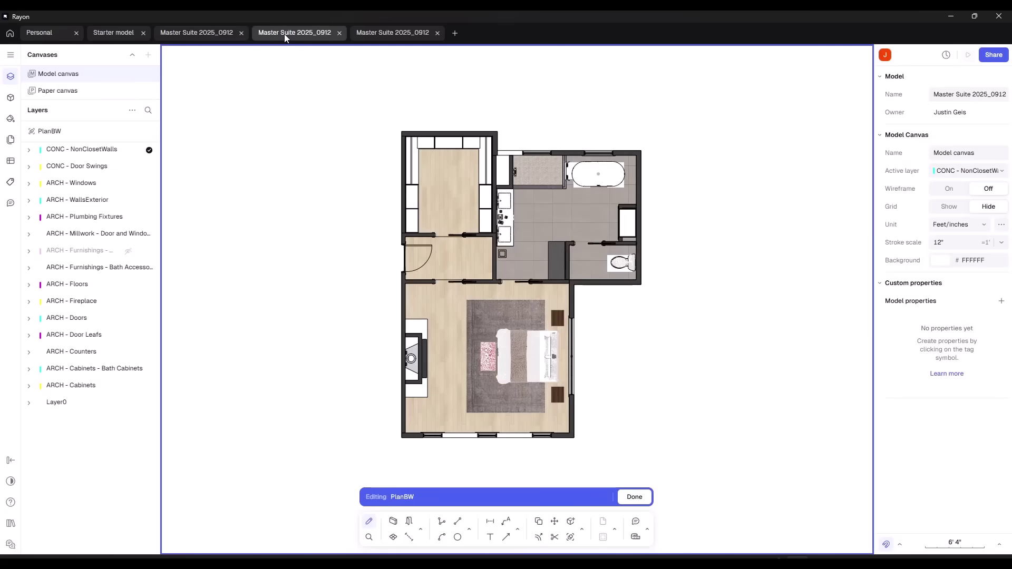
click(196, 33)
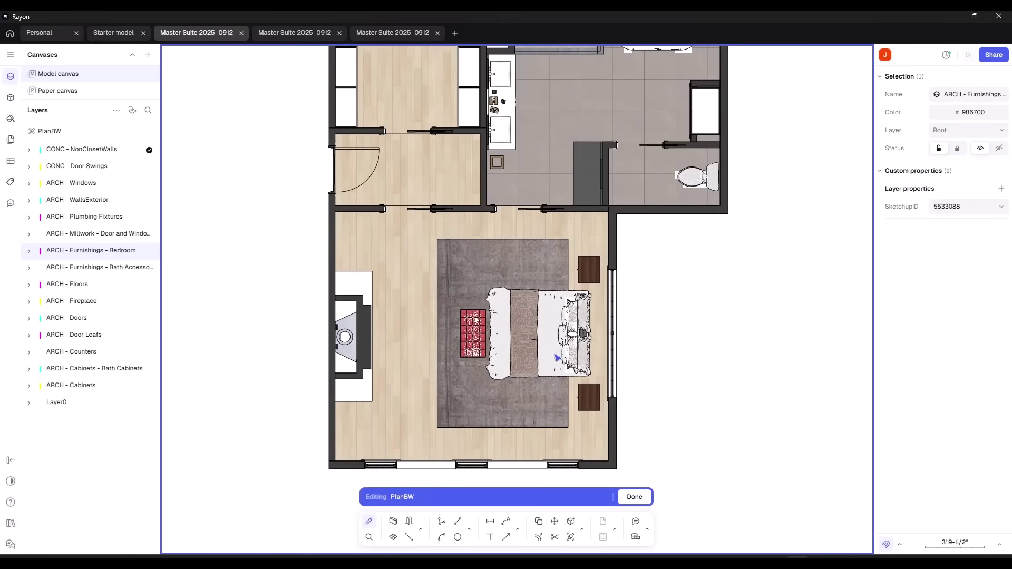
scroll(532, 378, down, 3)
scroll(522, 386, up, 3)
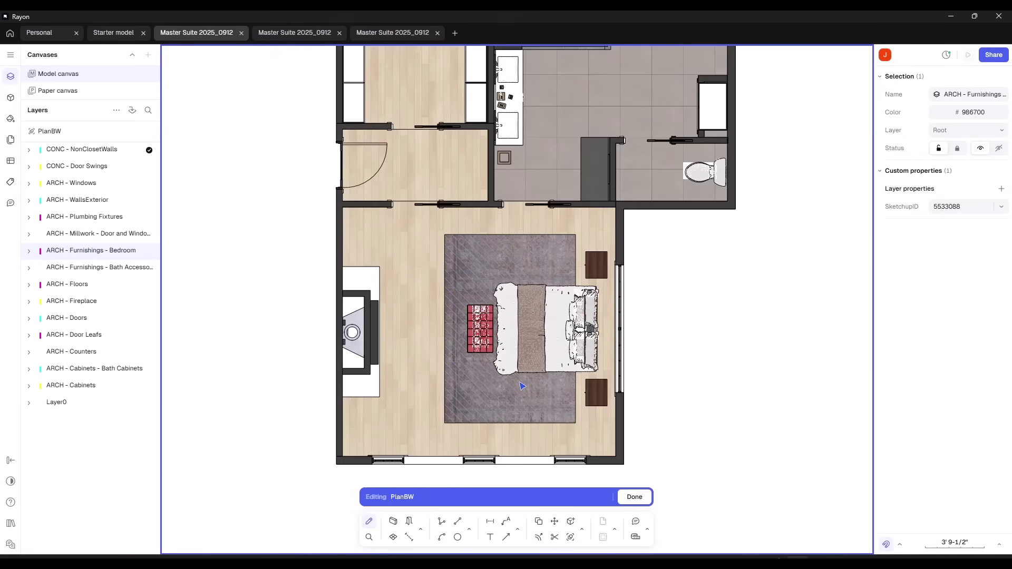
scroll(510, 377, up, 5)
scroll(547, 262, down, 2)
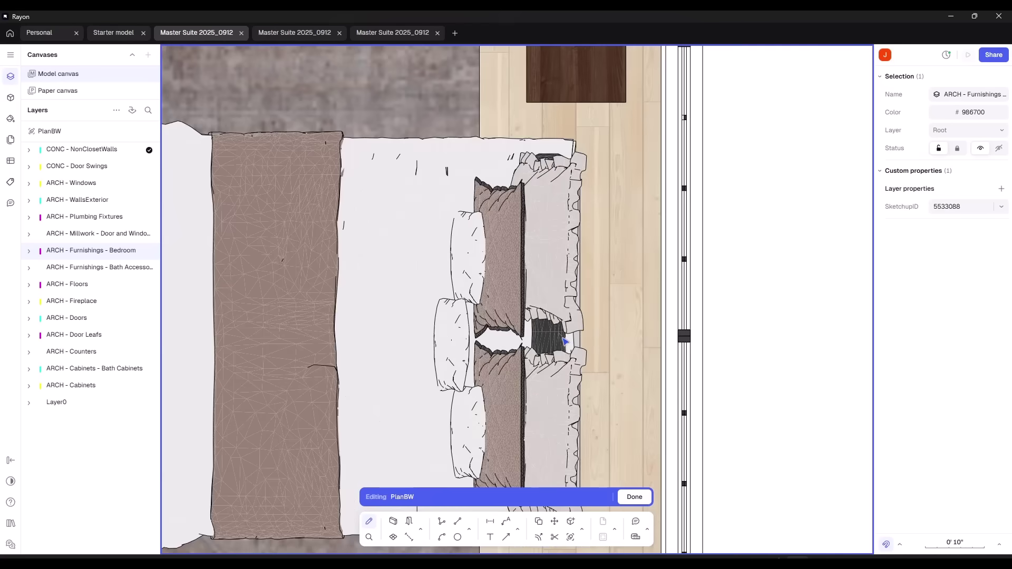
scroll(547, 262, down, 2)
scroll(519, 316, up, 3)
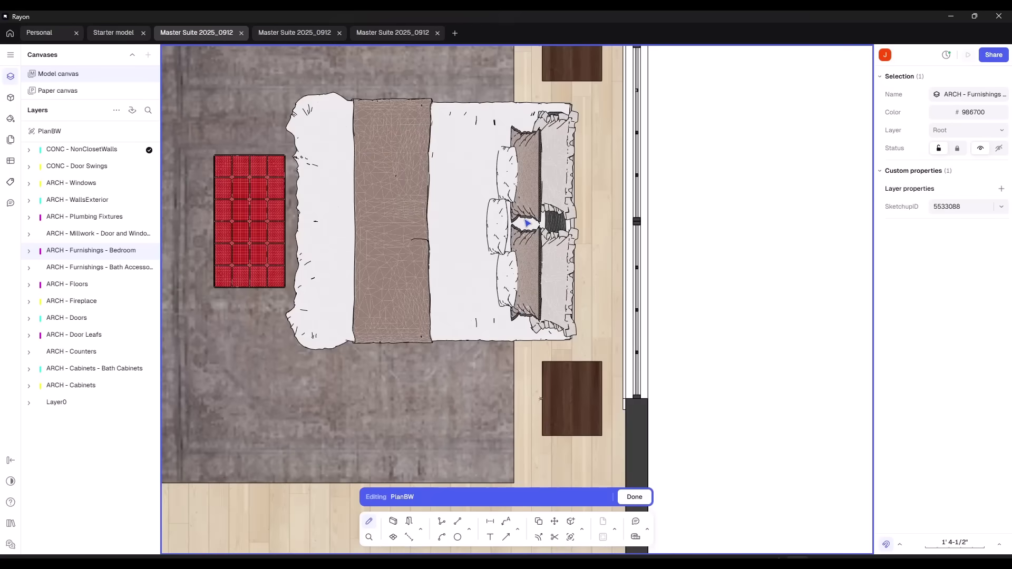
Step: Examine the vanity sinks and countertop accessories in the bathroom of the PlanBW model
scroll(461, 336, down, 9)
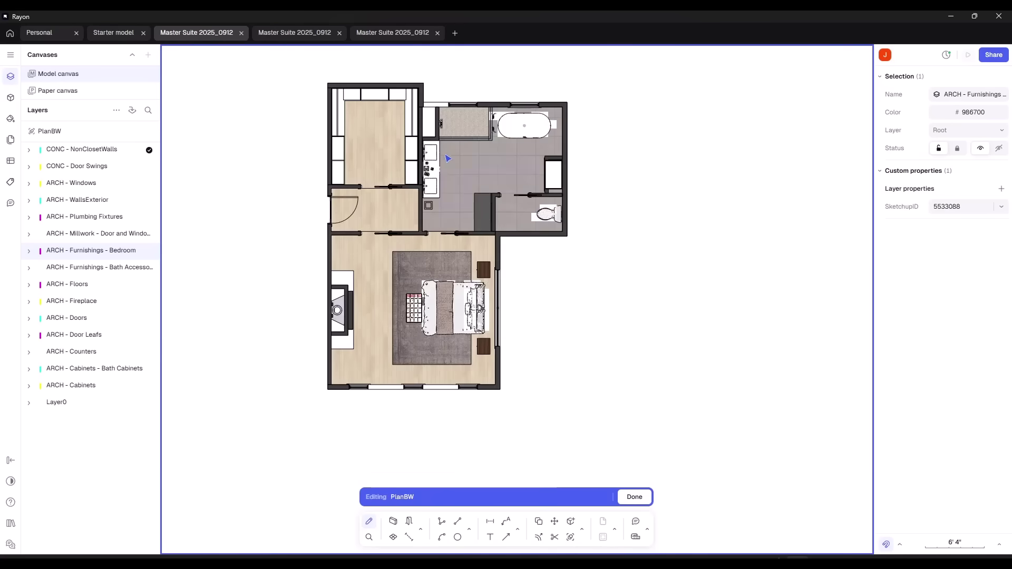
scroll(448, 158, up, 15)
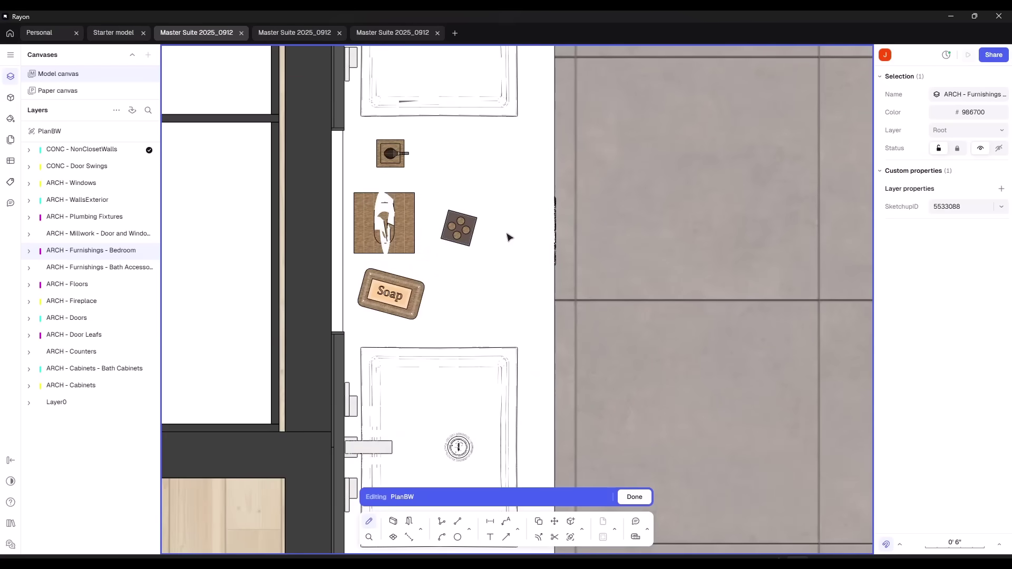
scroll(466, 233, down, 12)
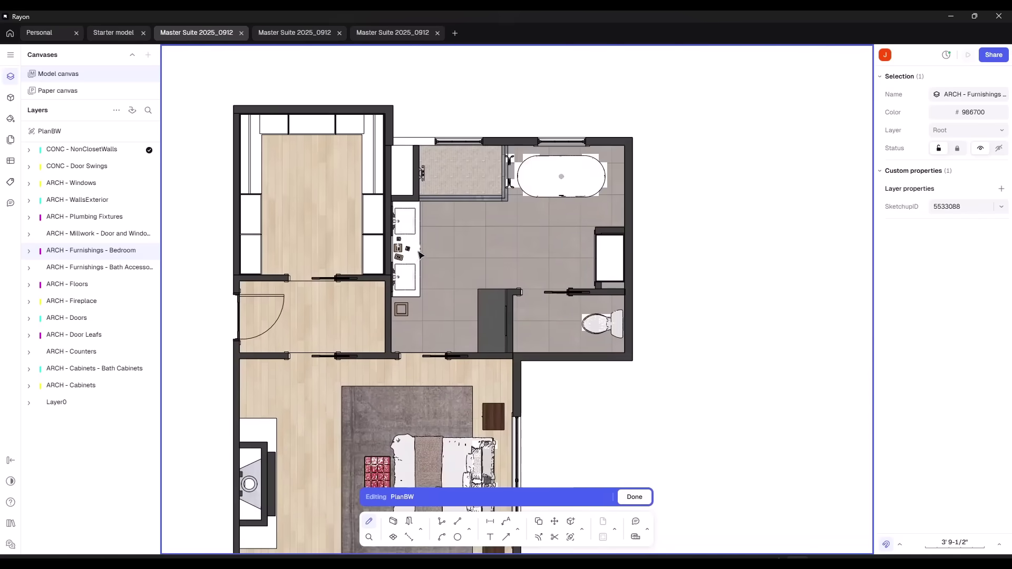
scroll(421, 255, left, 5)
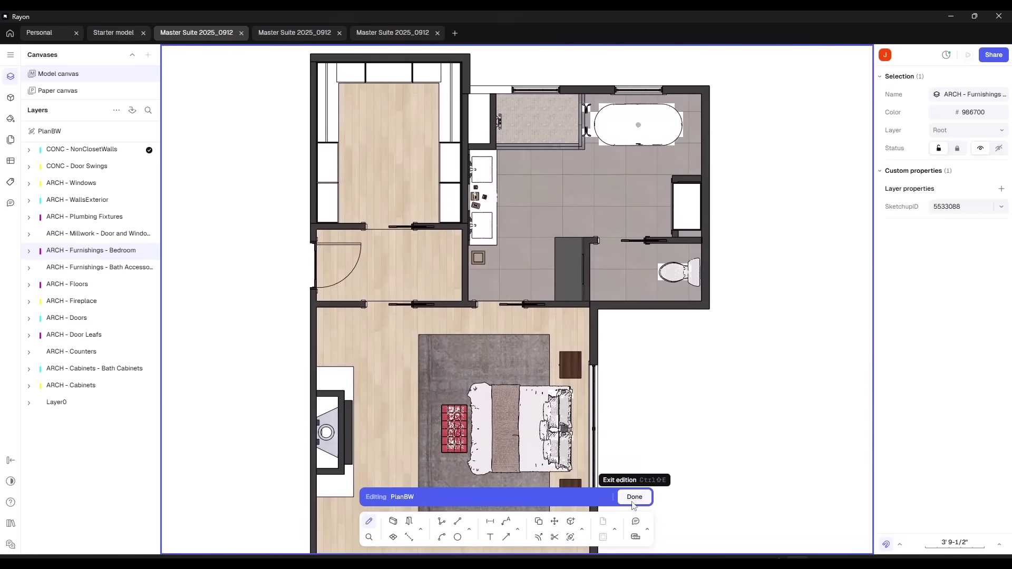
Step: Finish editing the PlanBW group, deselect it, and review the model's available unit options without changing them
click(634, 498)
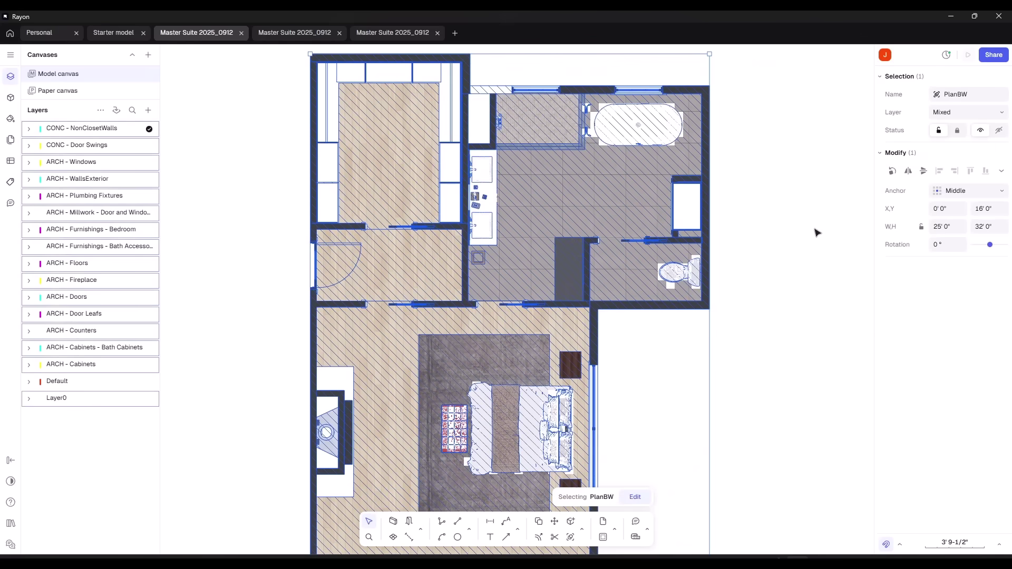
click(816, 233)
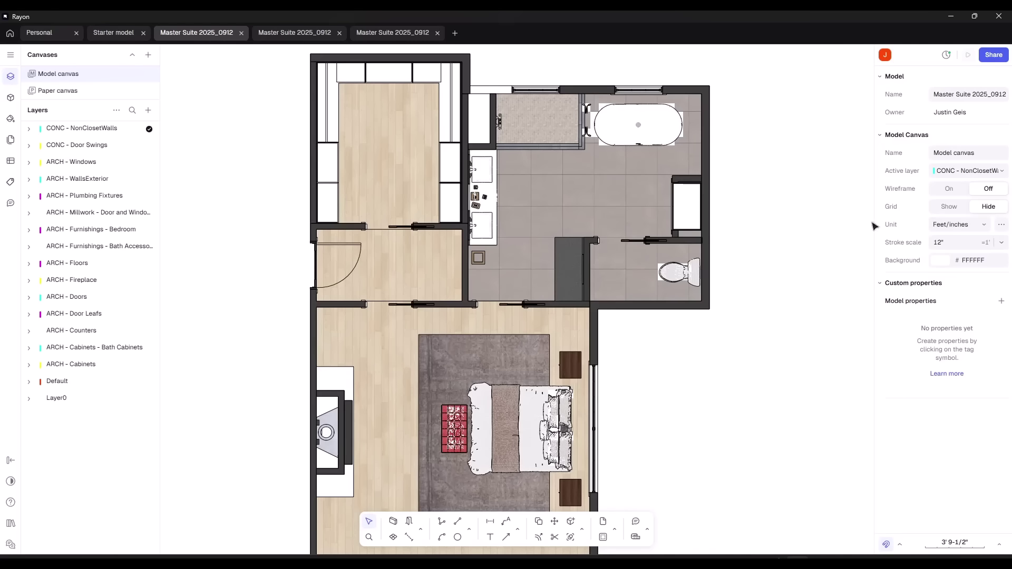
click(984, 226)
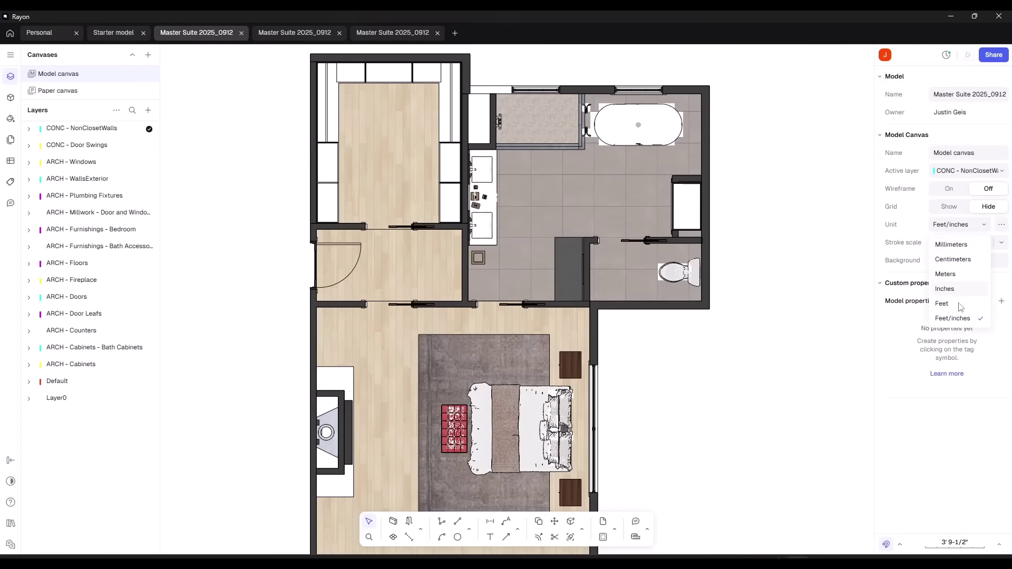
click(849, 269)
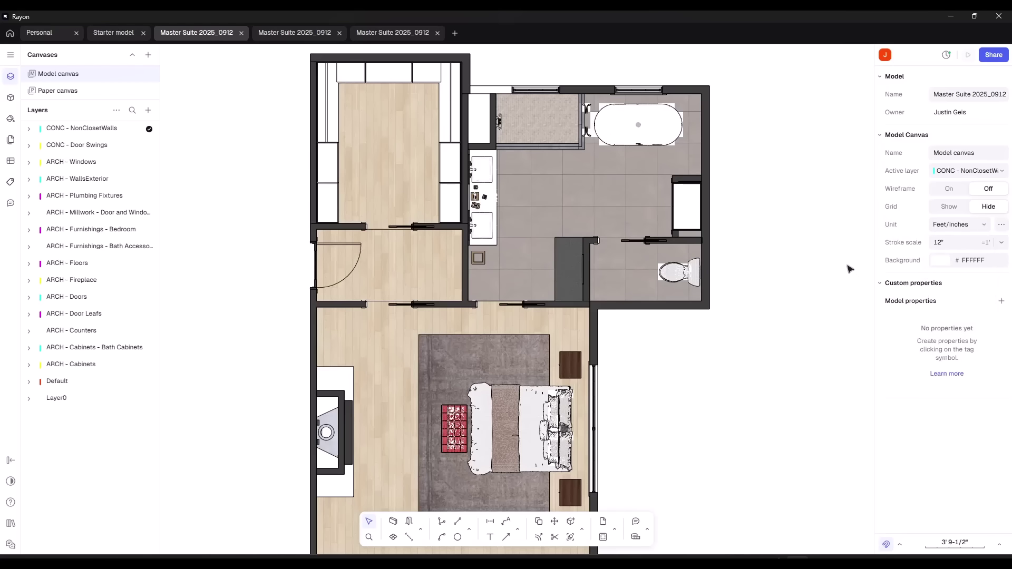
Step: Try stroke scales of 1 inch and 1/128 inch on the model canvas, checking line weights near the vanity
click(1001, 246)
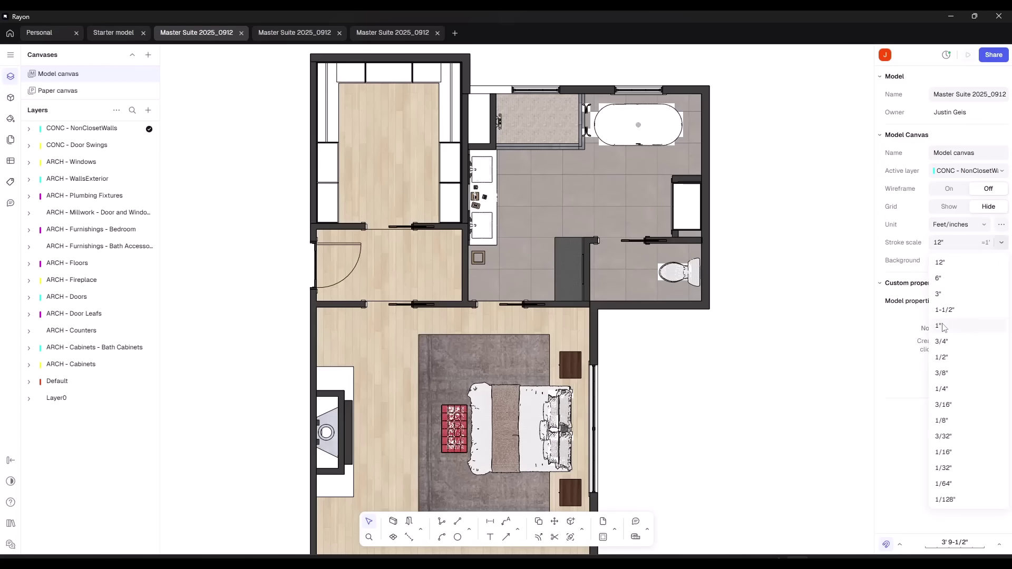
click(943, 327)
scroll(475, 221, up, 10)
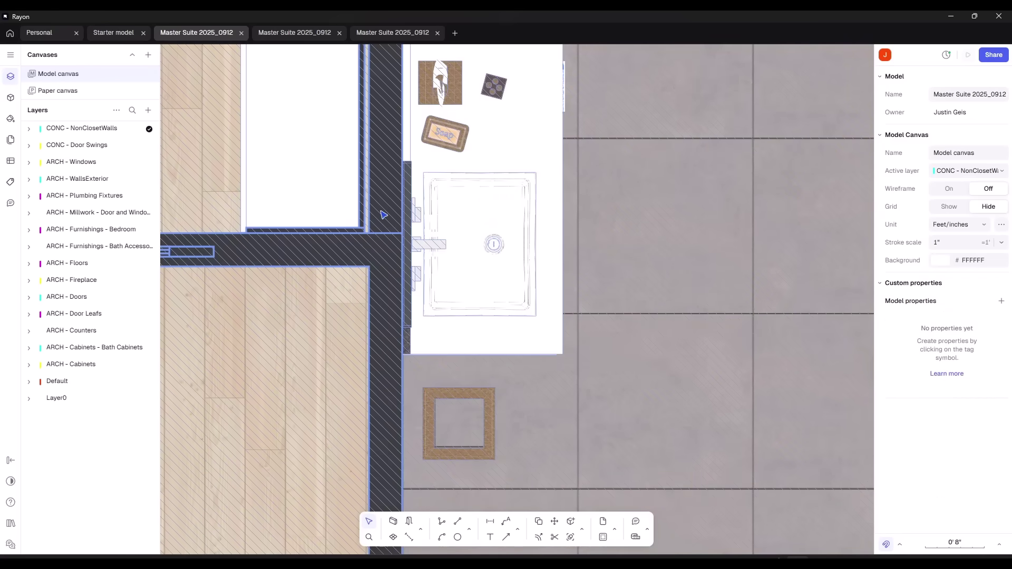
click(1001, 243)
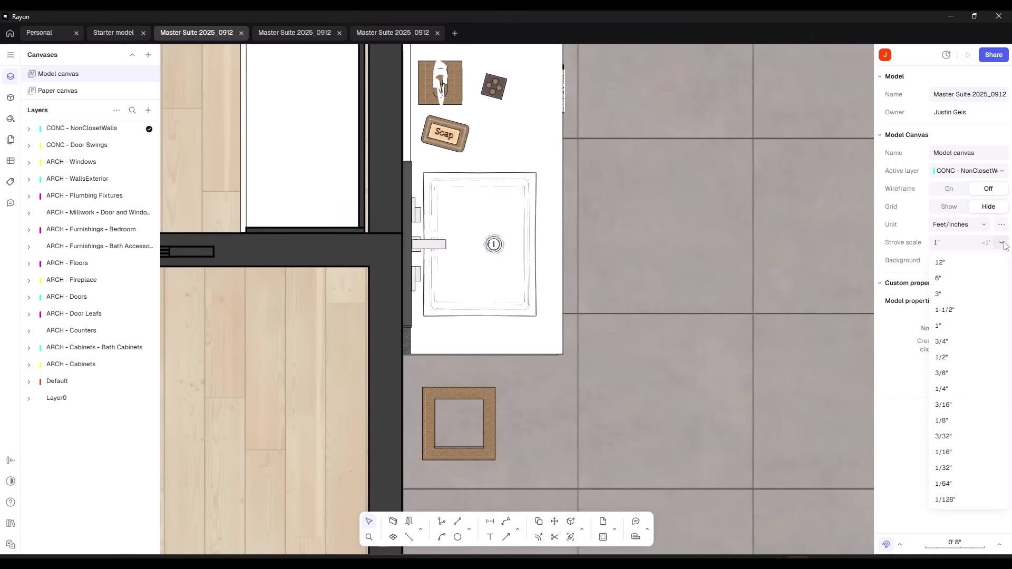
click(957, 501)
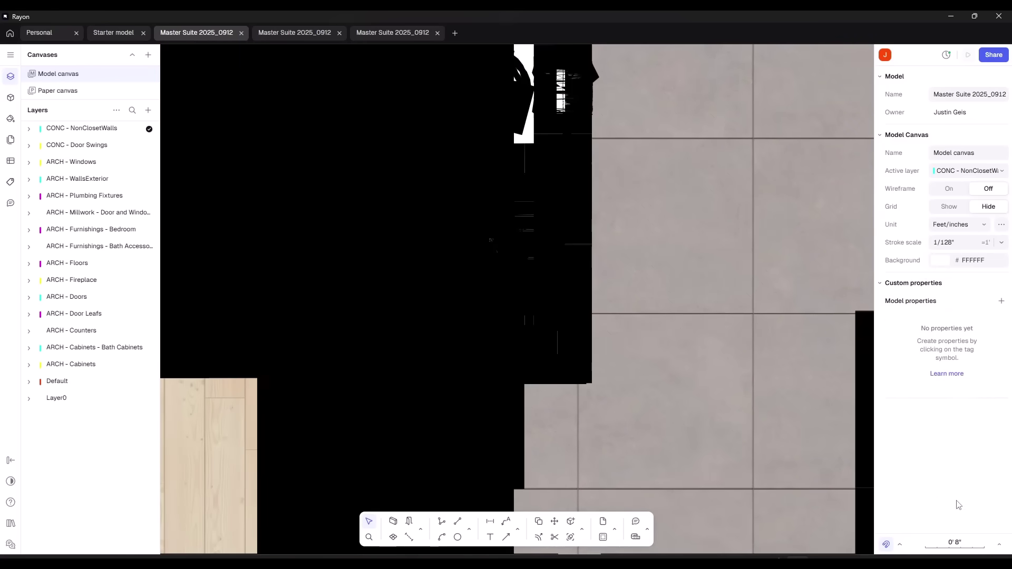
Step: Set the model canvas stroke scale to 1/8 inch and check the line weights across the floor plan
click(1001, 243)
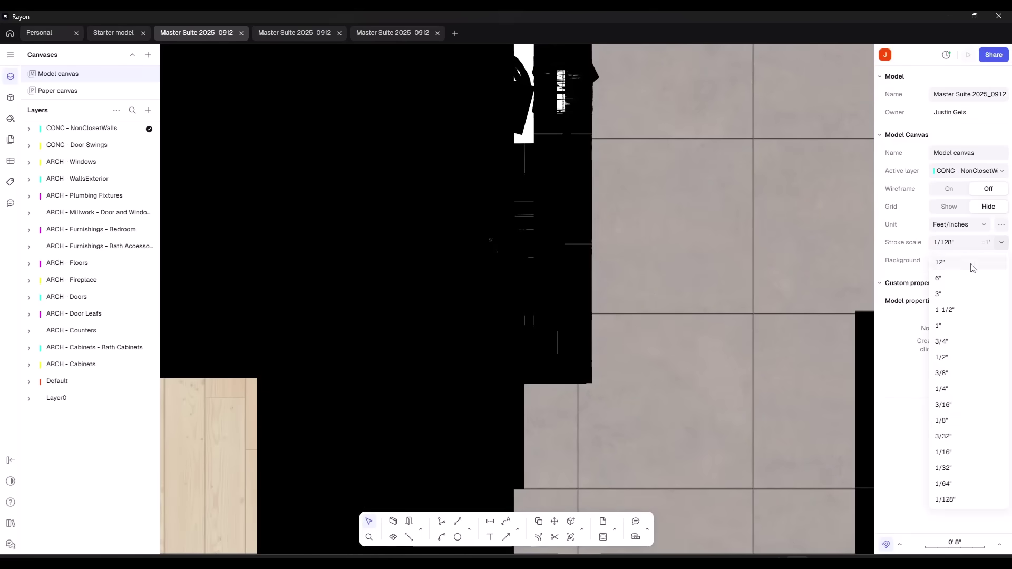
click(948, 421)
scroll(689, 332, down, 8)
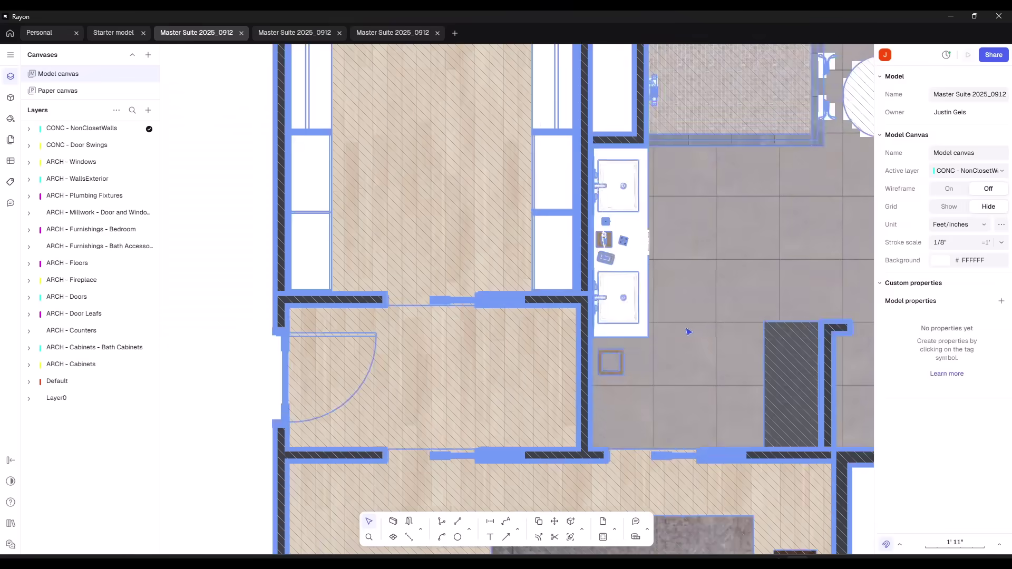
scroll(586, 194, down, 3)
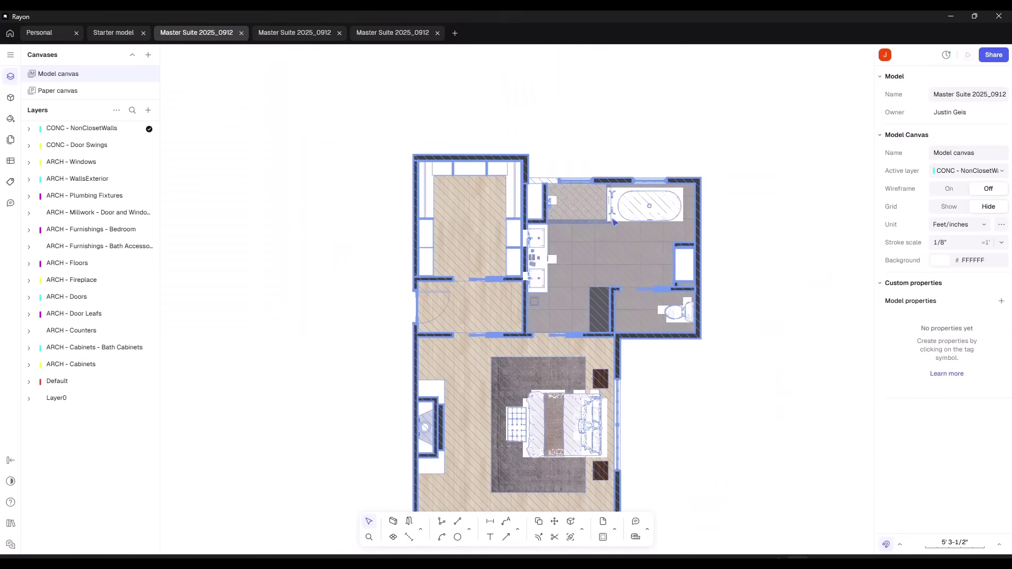
Step: Set the model canvas stroke scale to 12 inches and check the line weights around the toilet room
click(1002, 243)
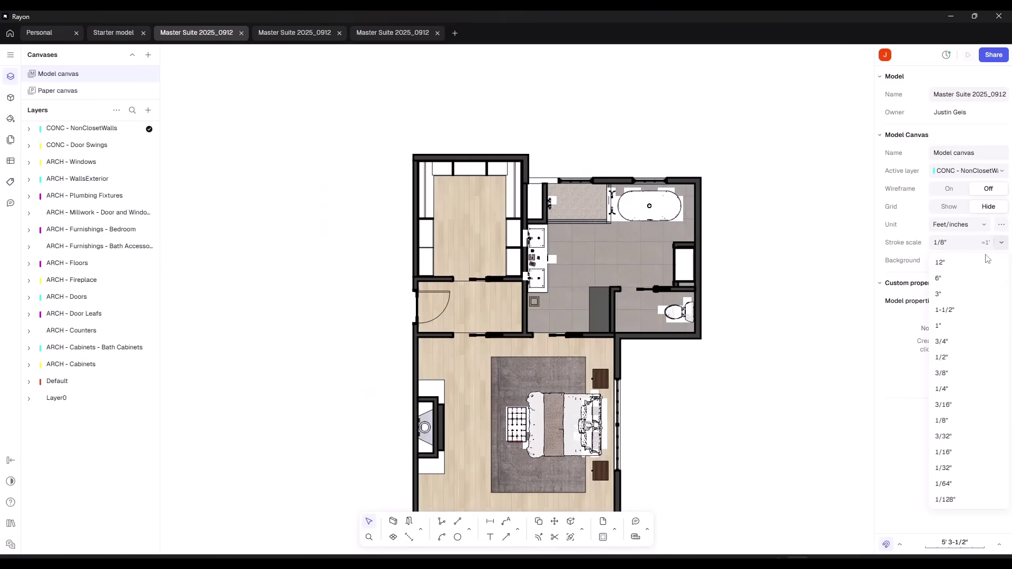
click(966, 262)
scroll(780, 279, up, 5)
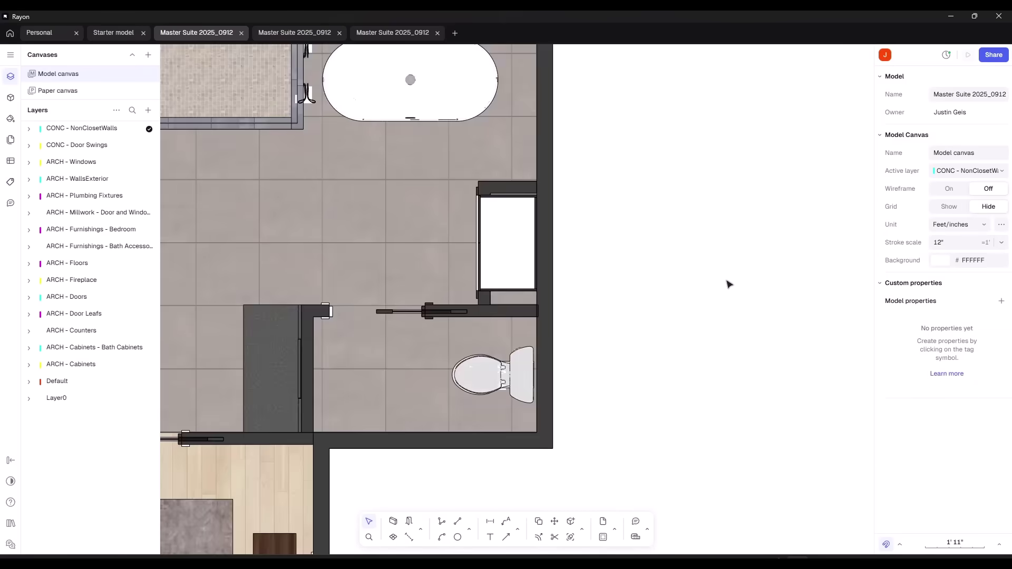
Step: Dimension the full width of the closet's upper exterior wall, offsetting the dimension about 1' 5-1/2" outside the plan
scroll(729, 285, down, 3)
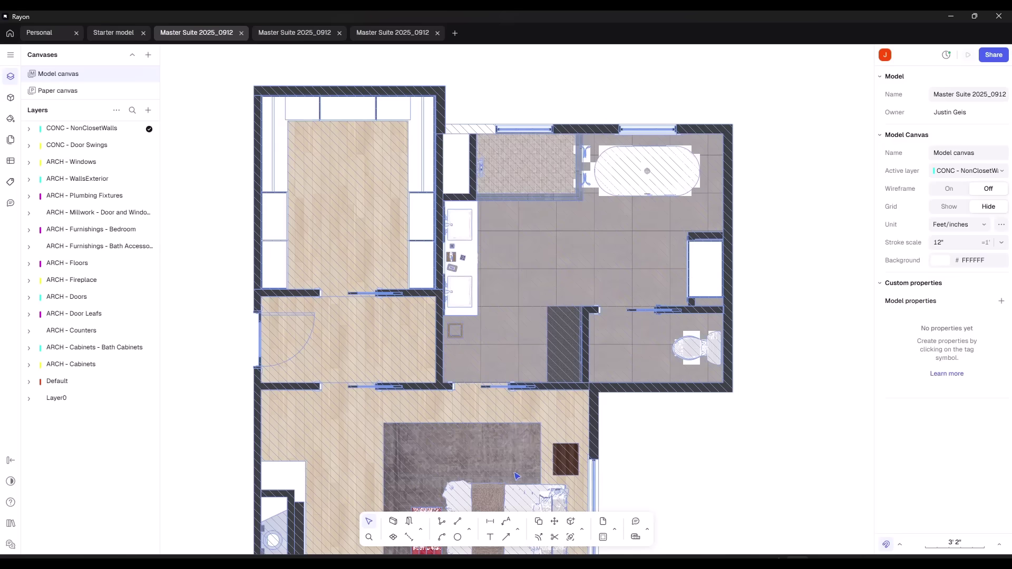
click(490, 522)
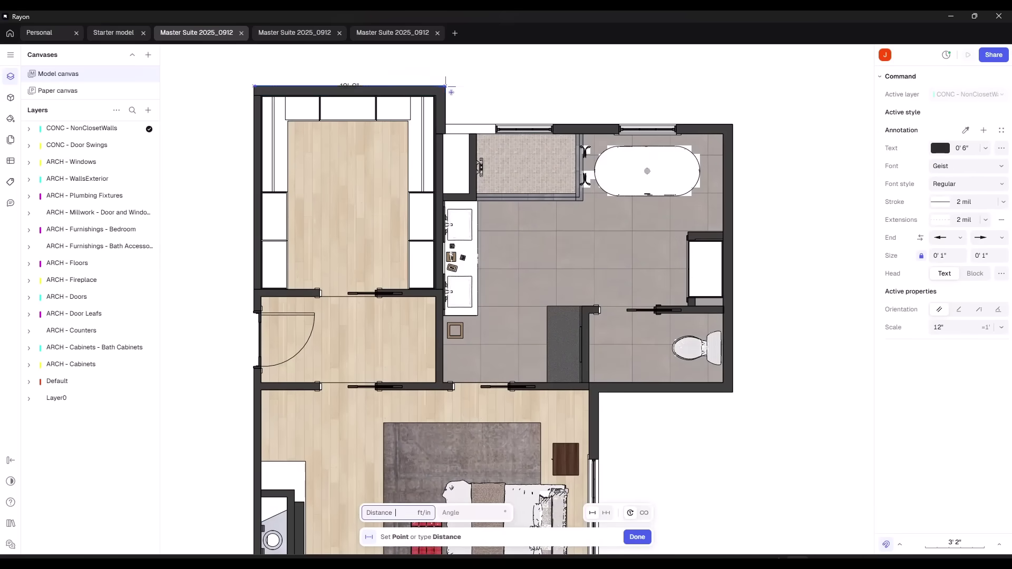
click(445, 85)
click(399, 72)
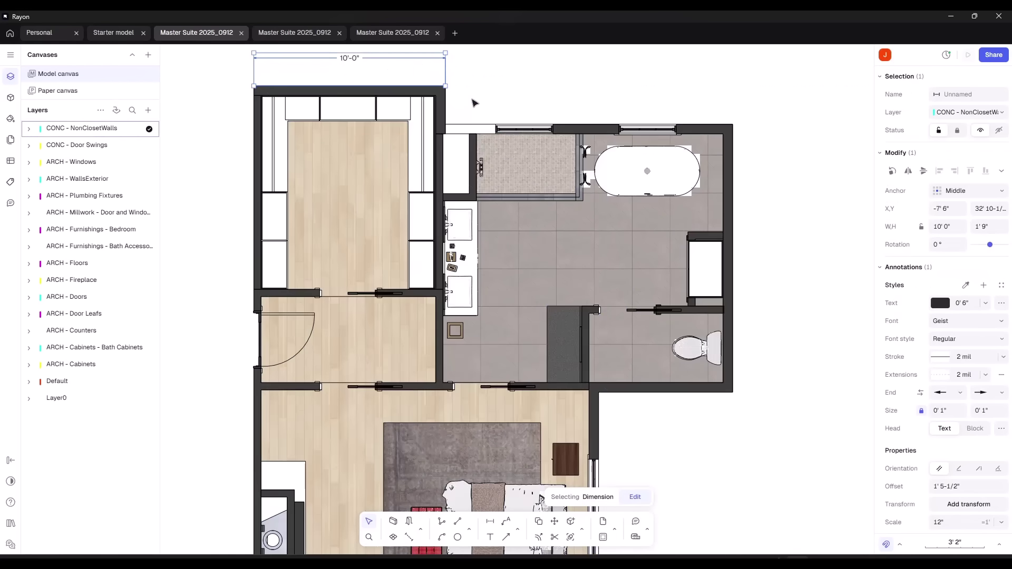
Step: Add a dimension along the bathroom's upper wall from the closet's outer corner to the near edge of the shower window
text(di)
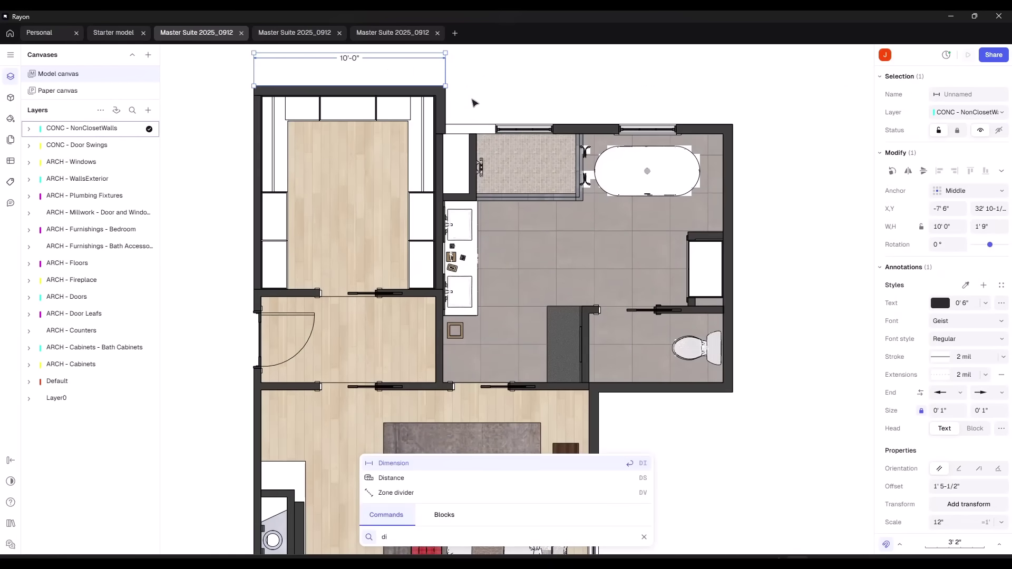
key(Return)
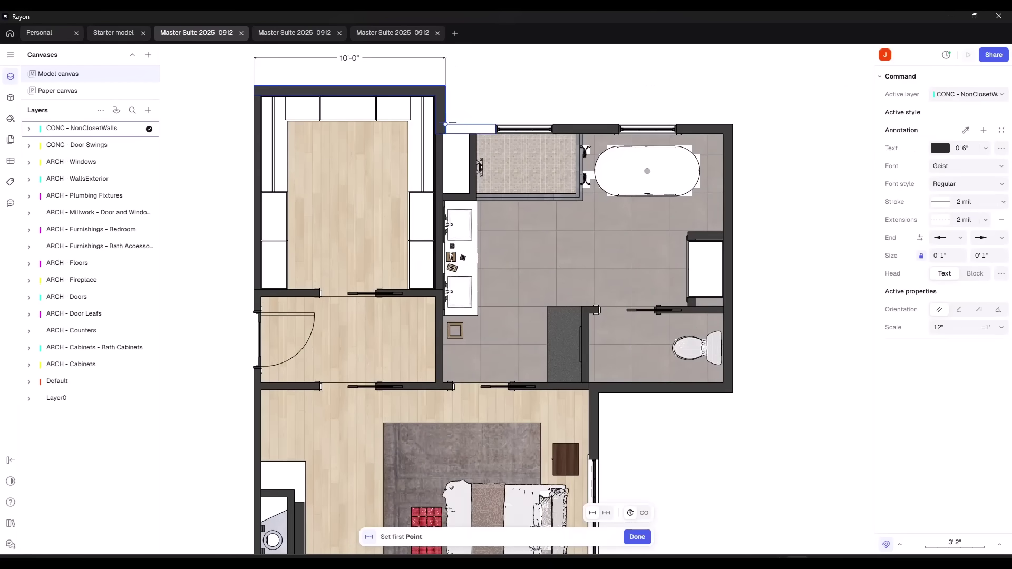
click(445, 125)
scroll(496, 125, up, 5)
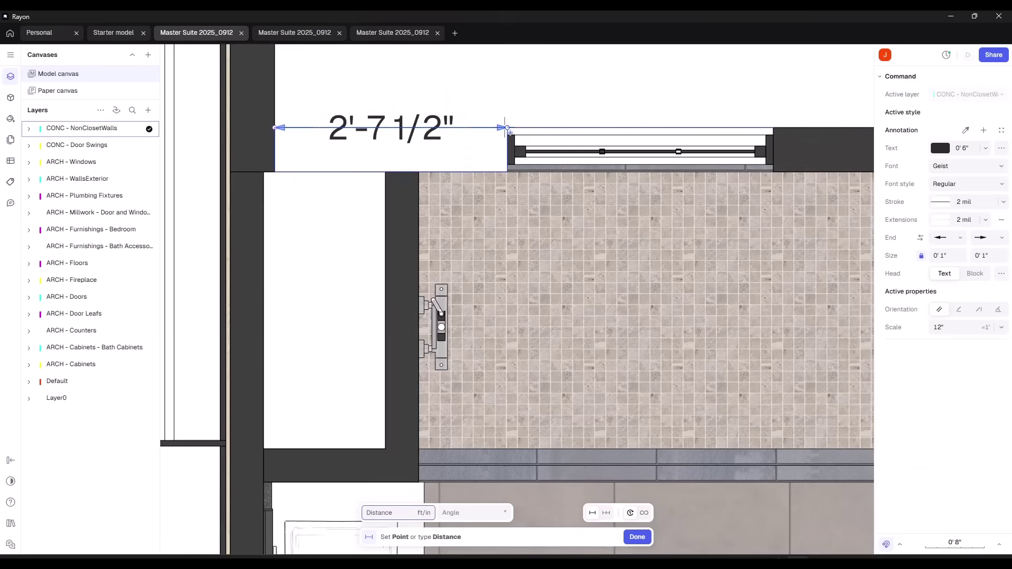
click(501, 127)
scroll(494, 92, down, 3)
scroll(494, 90, down, 3)
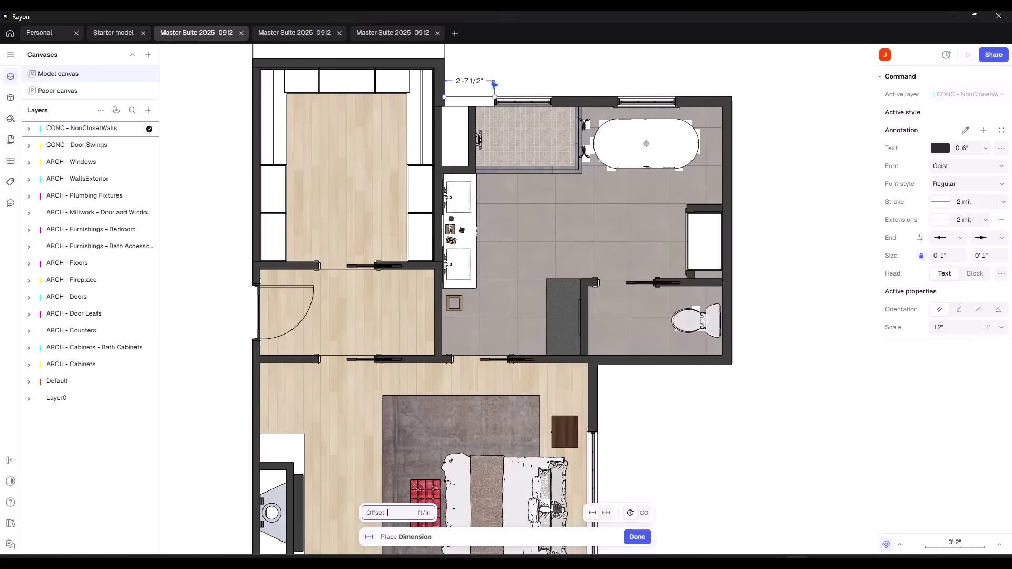
click(494, 83)
Step: Dimension the width of the window above the shower, with an offset of about 10" in line with the neighbouring dimension
text(di)
key(Return)
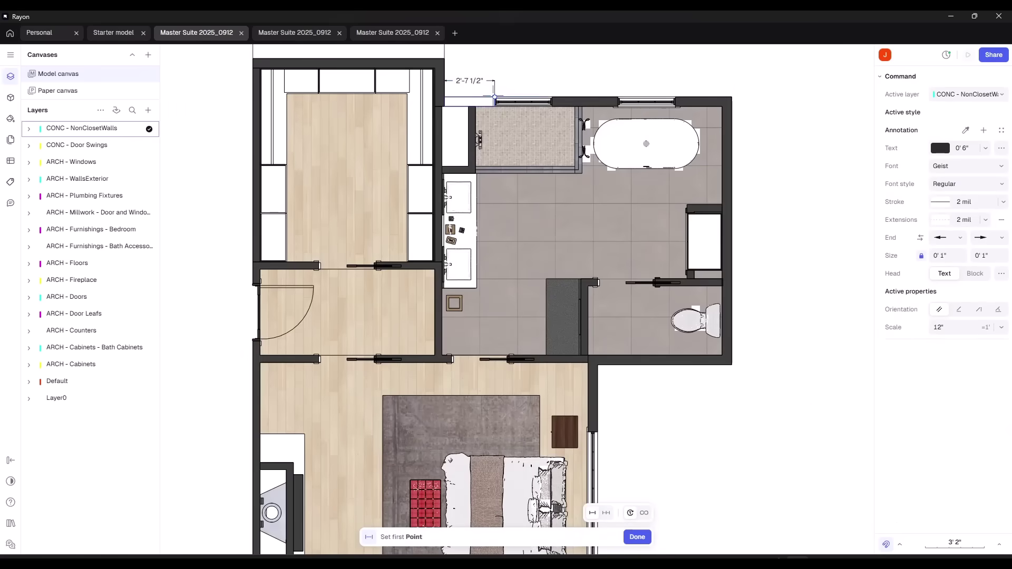
click(495, 97)
click(552, 97)
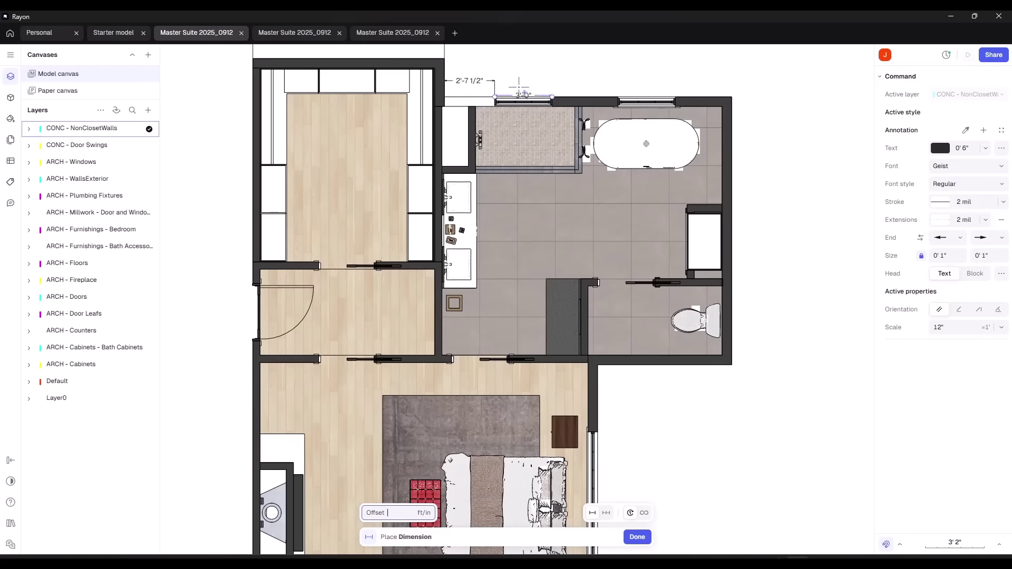
click(509, 84)
Step: Dimension the wall segment between the shower window and the bathtub window, continuing the row of dimensions above the bathroom
text(di)
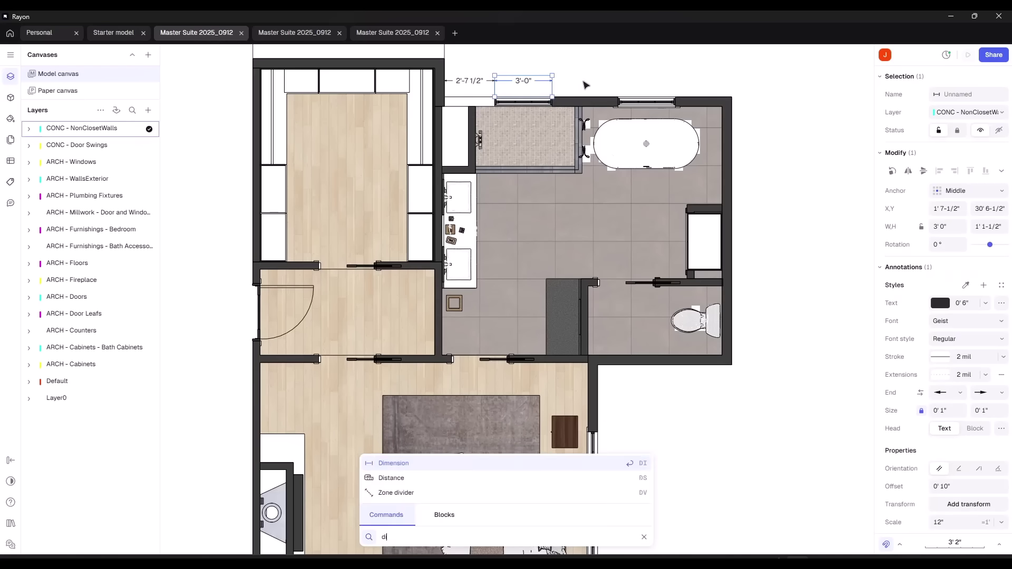
key(Return)
click(551, 97)
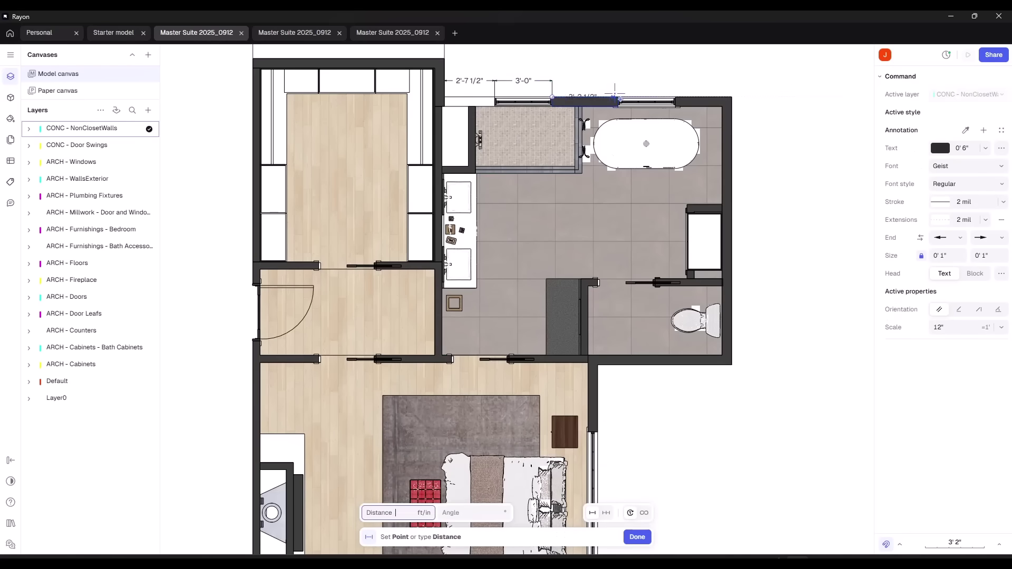
scroll(618, 100, up, 5)
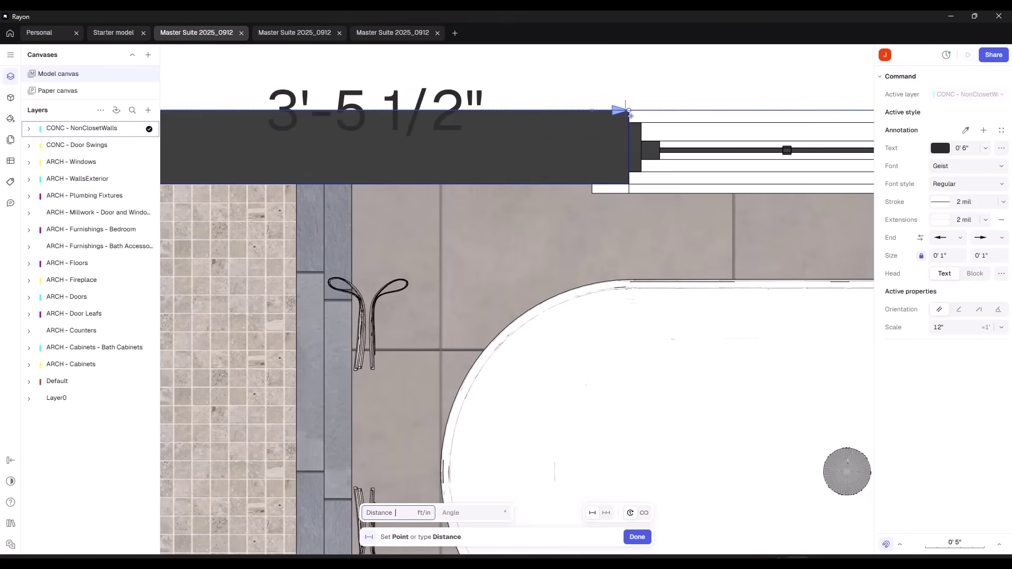
click(617, 112)
scroll(618, 115, down, 5)
click(493, 67)
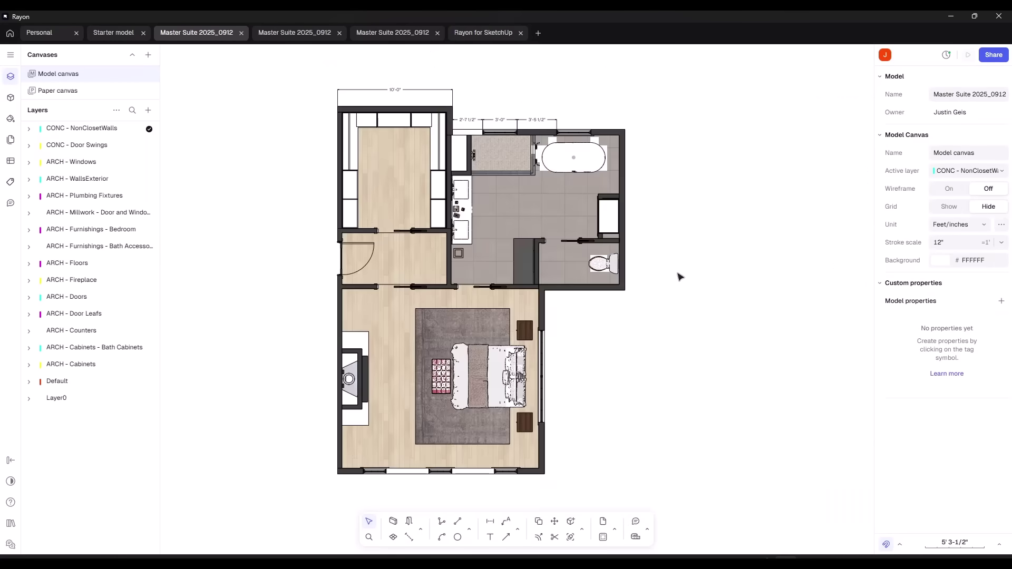
Step: Open the PlanBW group for editing
key(ctrl+a)
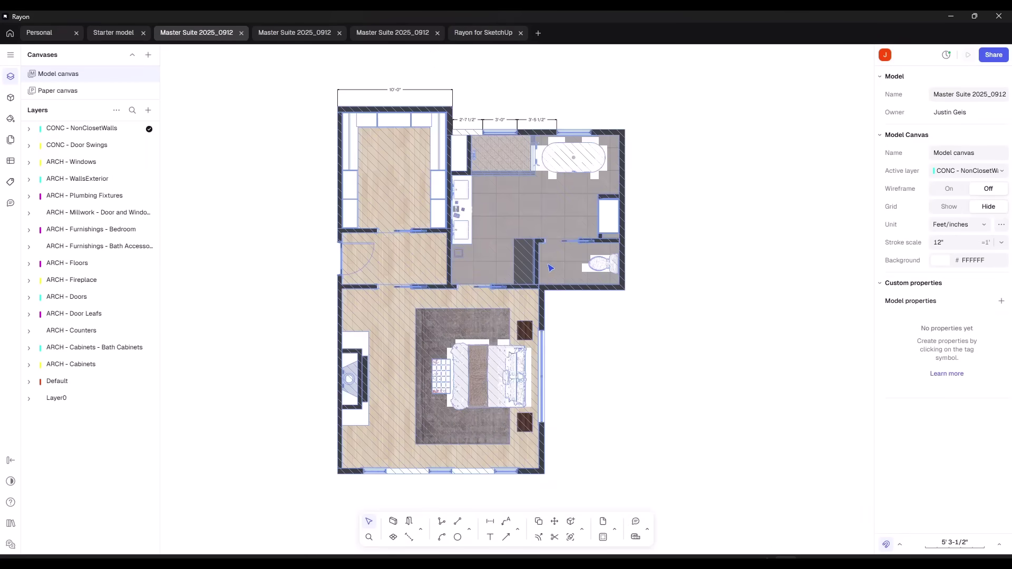
click(390, 318)
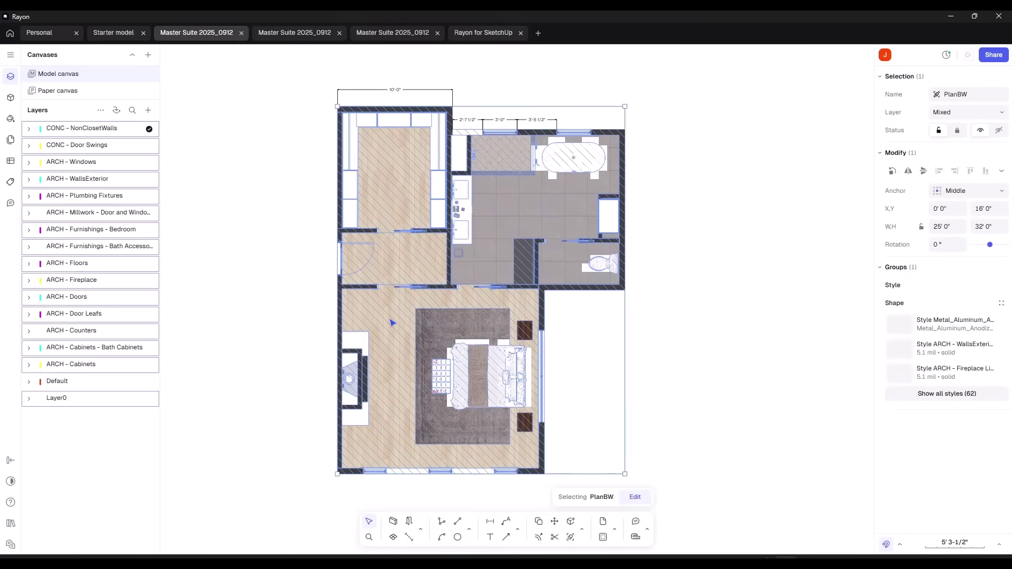
double_click(391, 322)
Step: Replace the wood texture of the bedroom, hallway and closet floors with a Parquet Strip hatch fill
click(393, 307)
shift+click(395, 272)
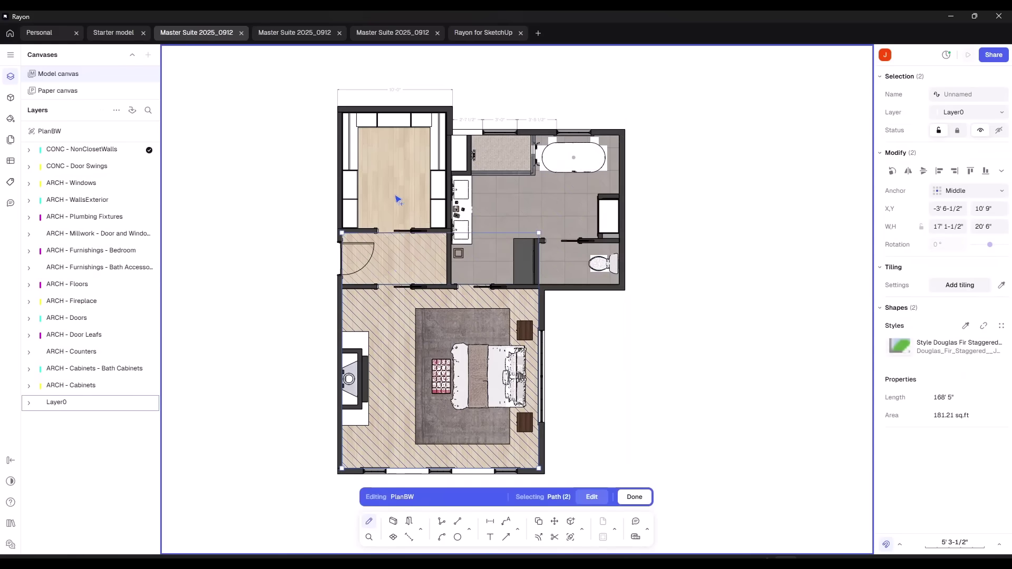
shift+click(397, 203)
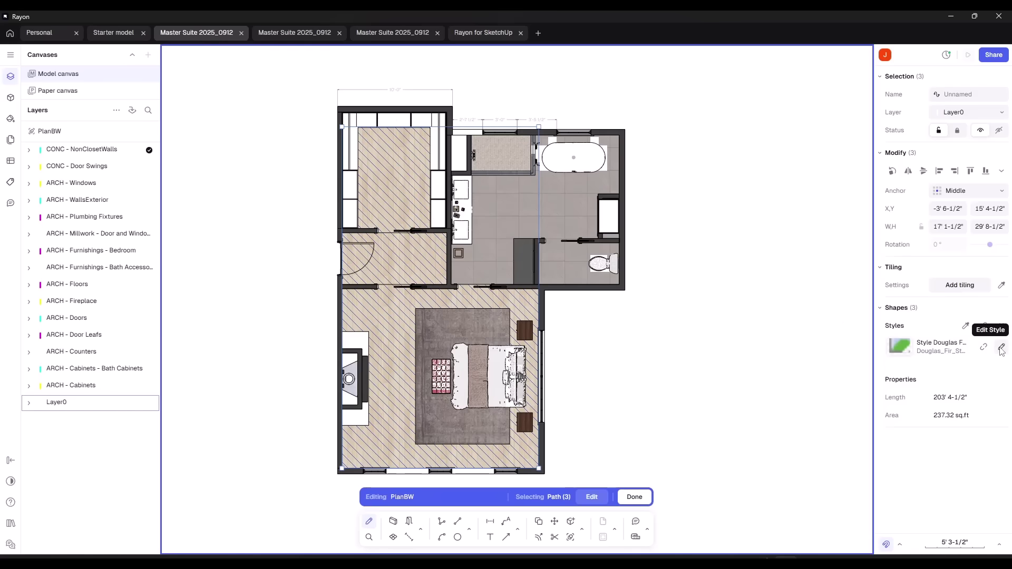
click(1001, 348)
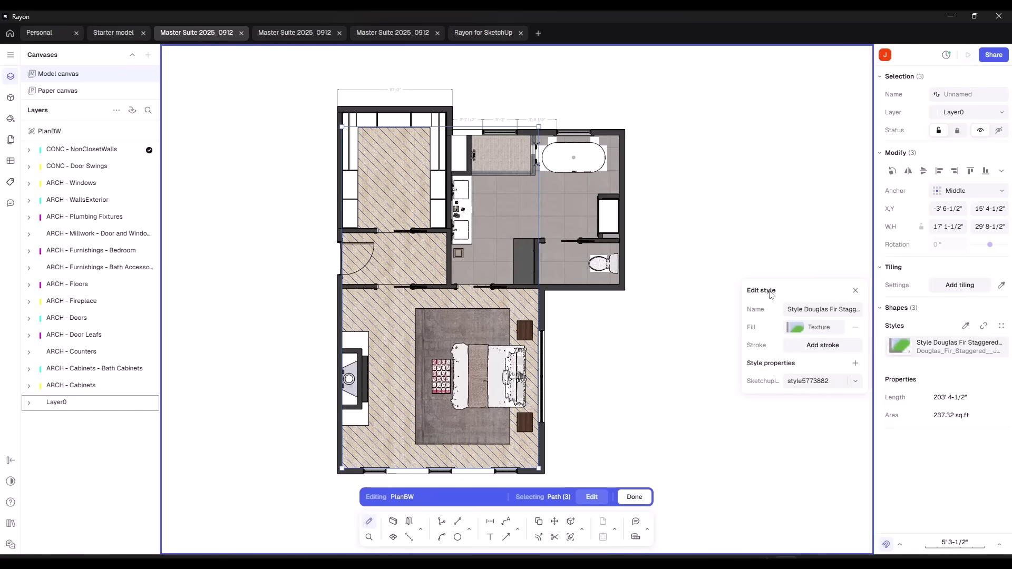
click(823, 329)
click(828, 309)
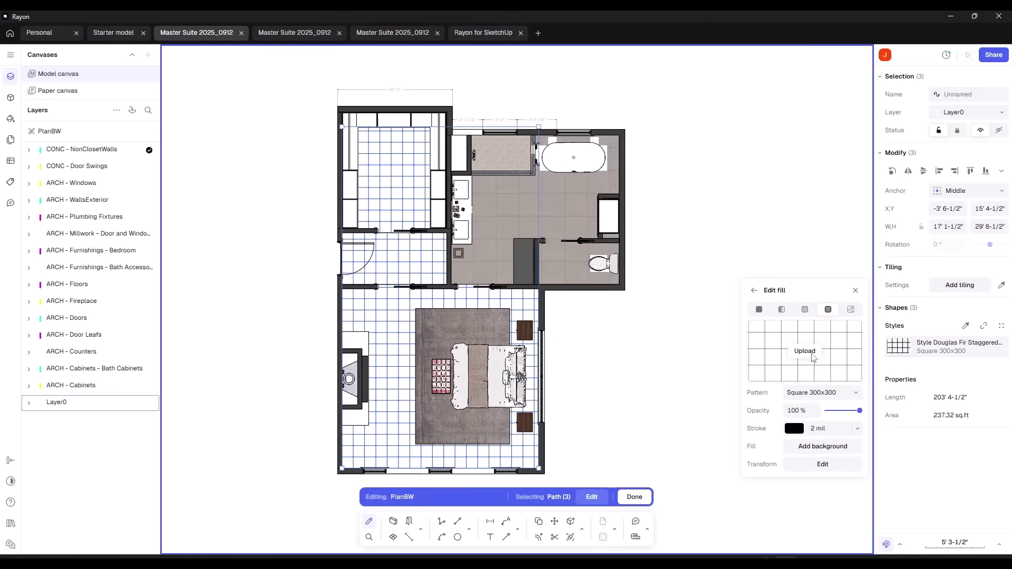
click(814, 393)
scroll(815, 285, down, 5)
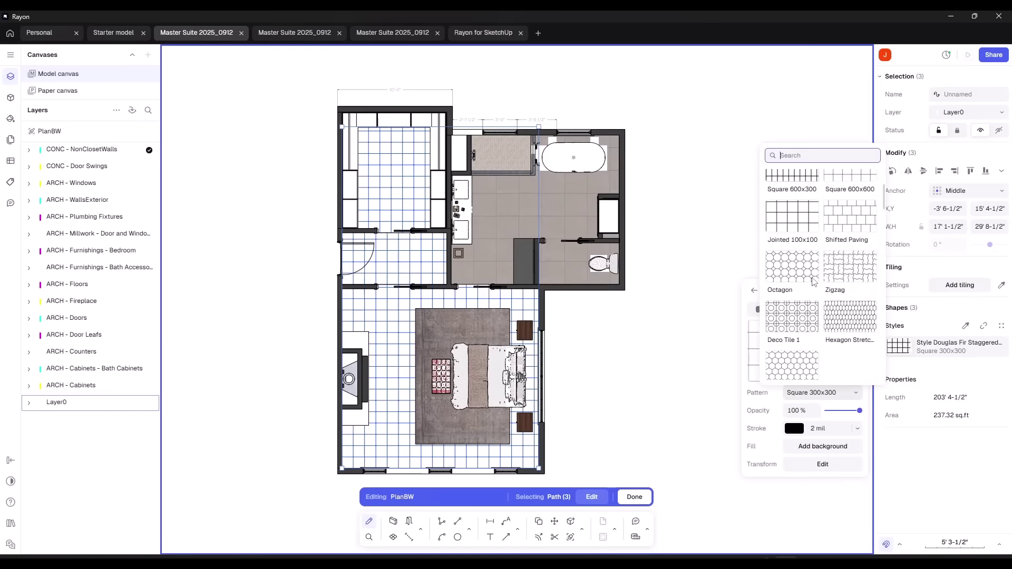
scroll(814, 283, down, 5)
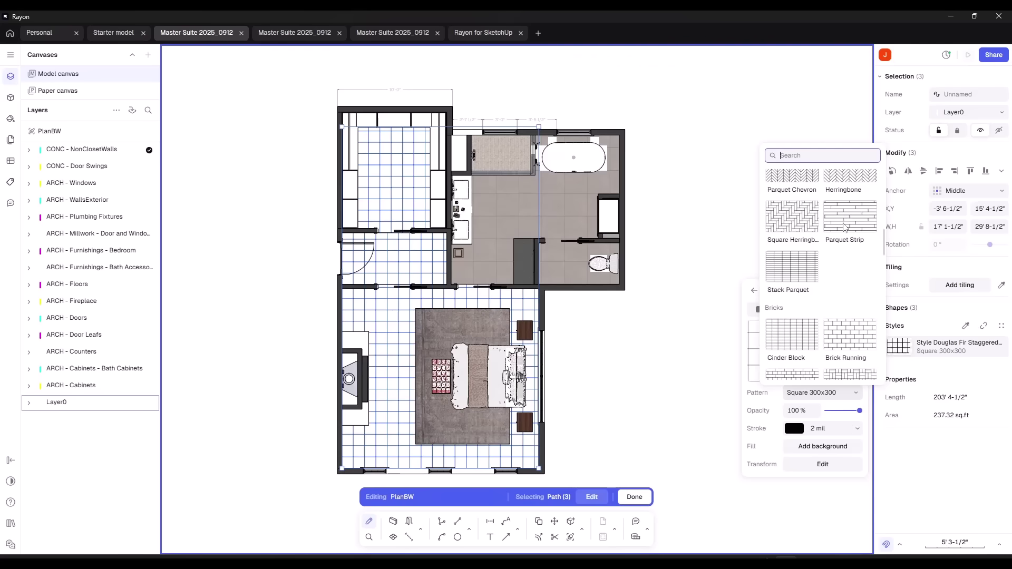
click(844, 227)
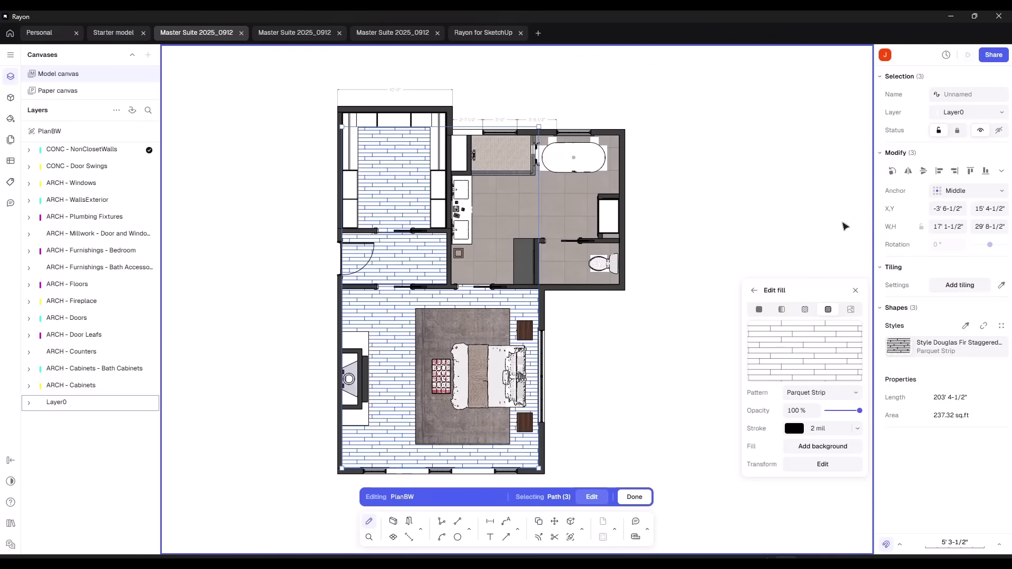
Step: Lighten the Parquet Strip hatch to a 1 mil stroke and about 53% opacity, and deselect the floors
click(838, 428)
key(Return)
drag(860, 410, 844, 411)
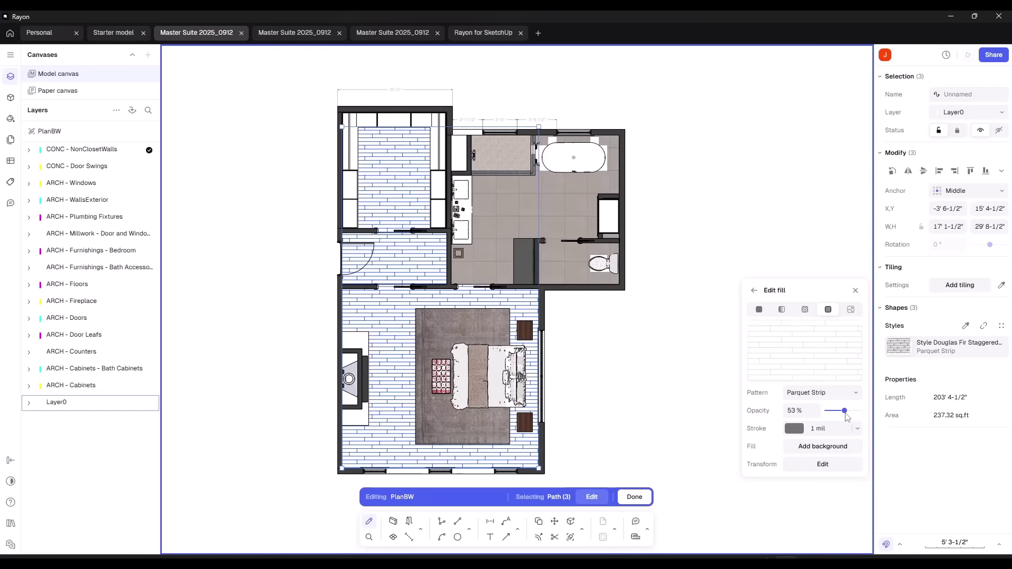
click(768, 231)
click(766, 228)
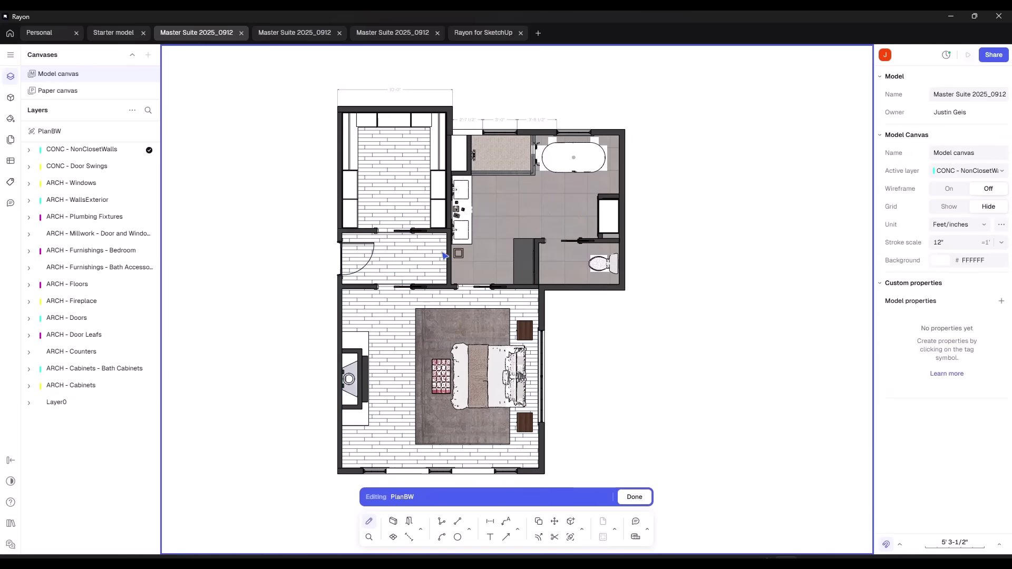
Step: Replace the bathroom floor's CON-Dust Stack texture with a Square 600x600 hatch fill
click(506, 210)
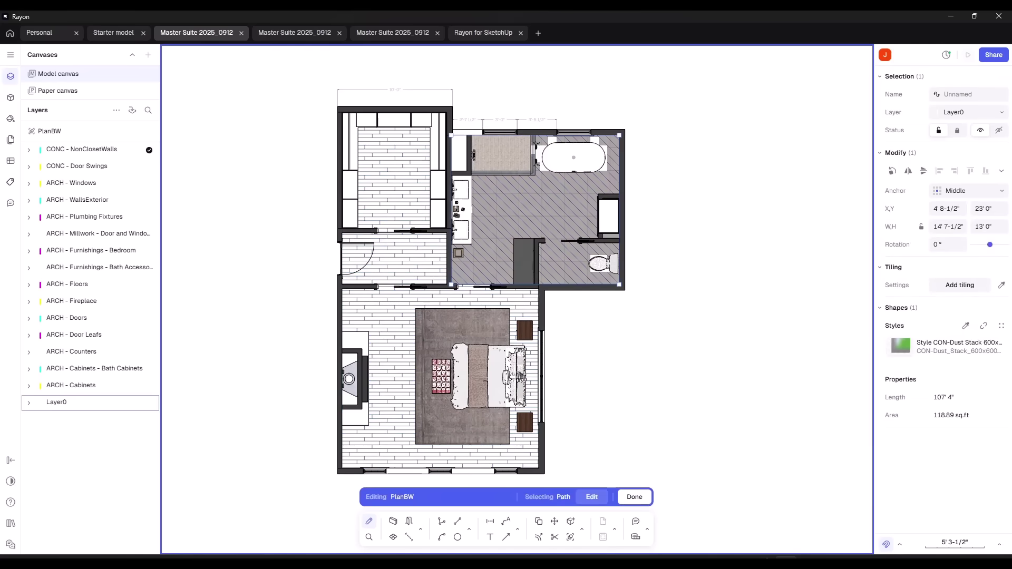
click(989, 347)
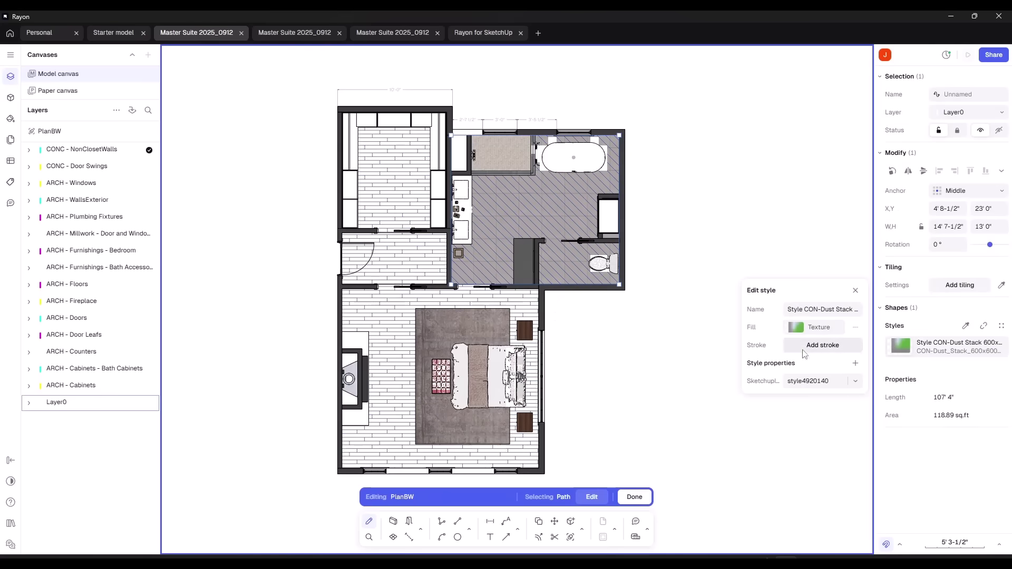
click(830, 330)
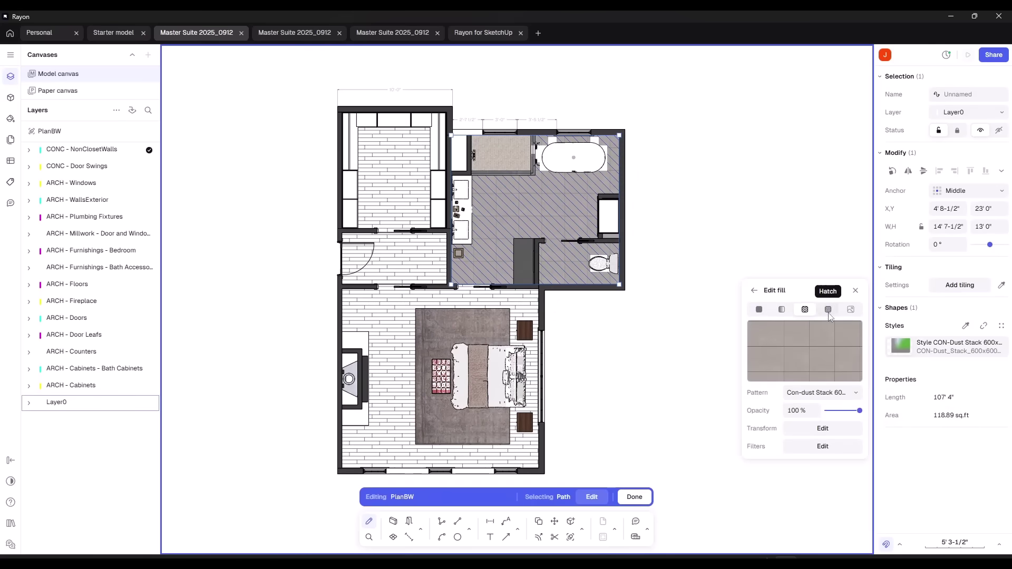
click(783, 312)
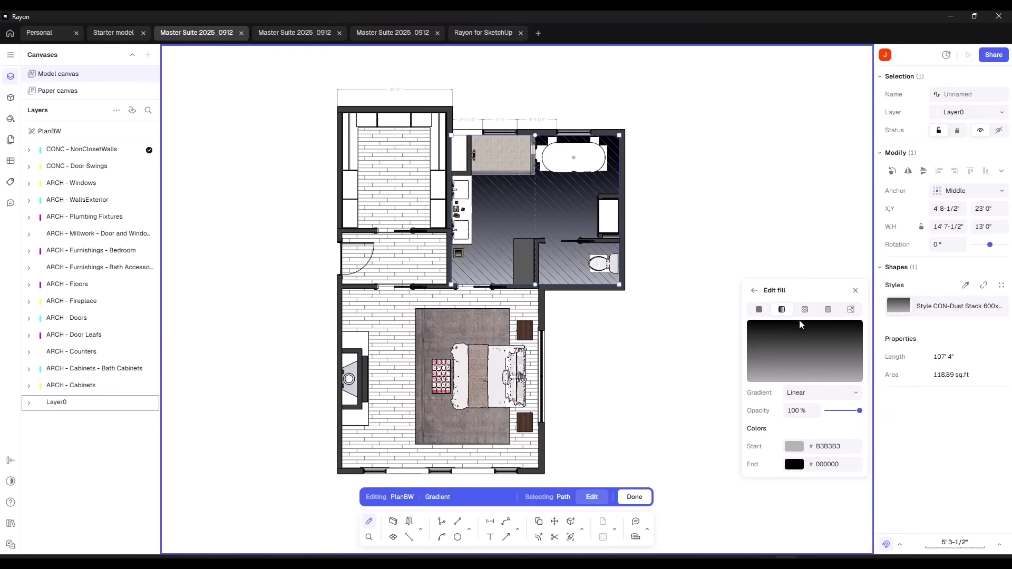
click(828, 312)
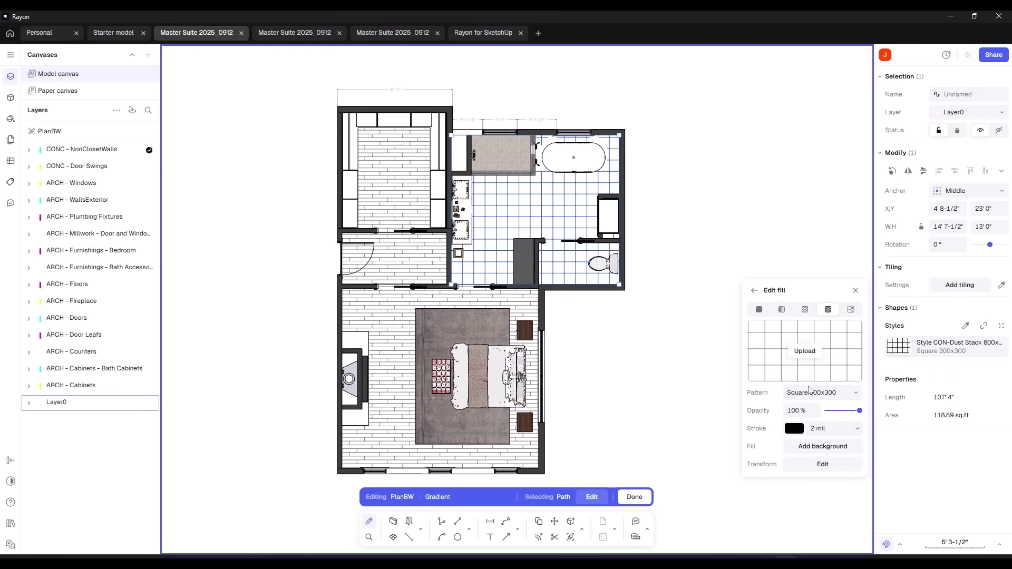
click(820, 396)
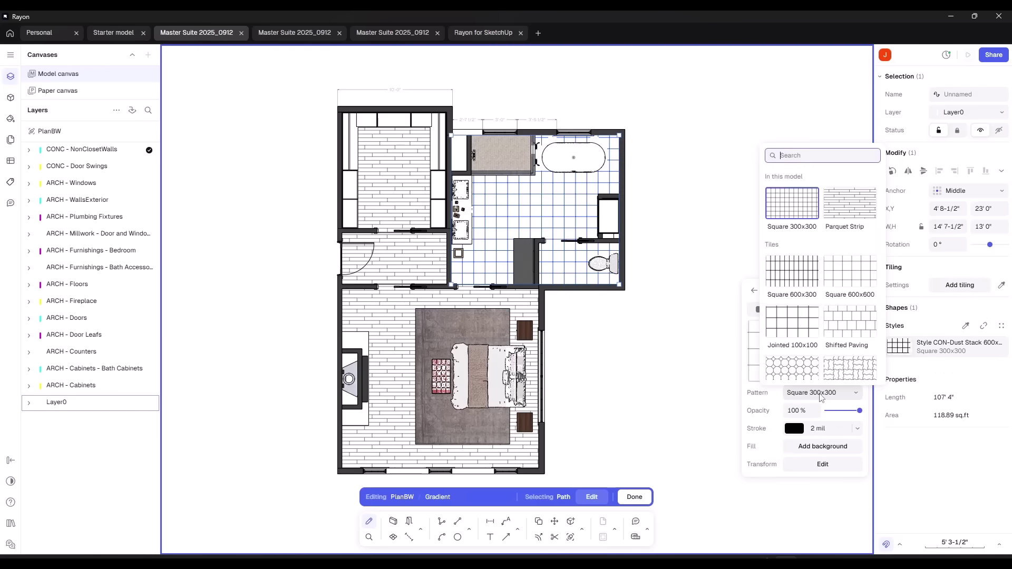
click(840, 278)
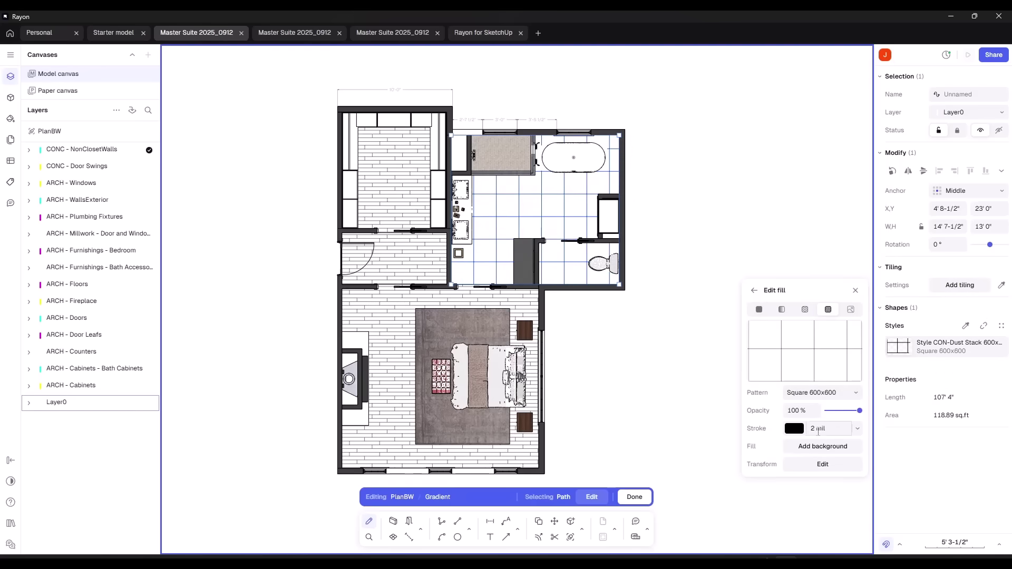
Step: Set the bathroom floor hatch's opacity to 50% and deselect the floor
click(784, 411)
text(50)
key(Return)
click(693, 329)
click(710, 312)
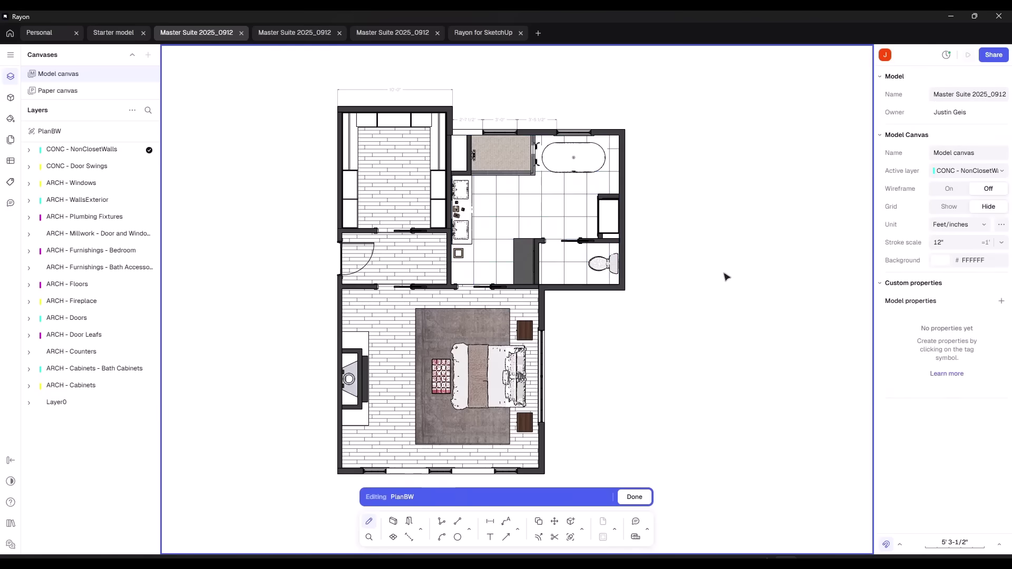
Step: Draw a rectangular zone over the bedroom floor, following the inner corners of its walls
scroll(516, 454, down, 2)
scroll(515, 454, left, 2)
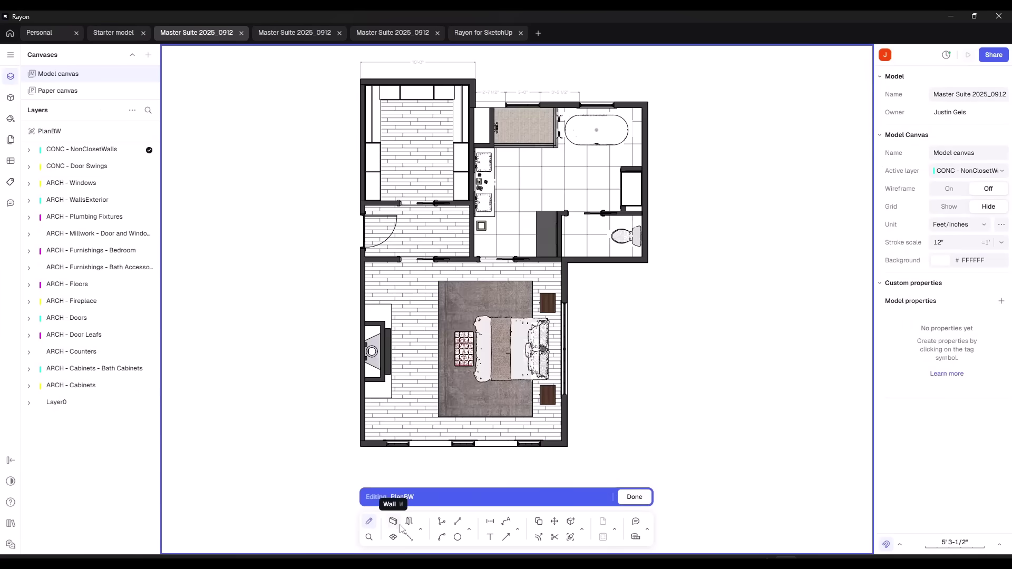
click(393, 537)
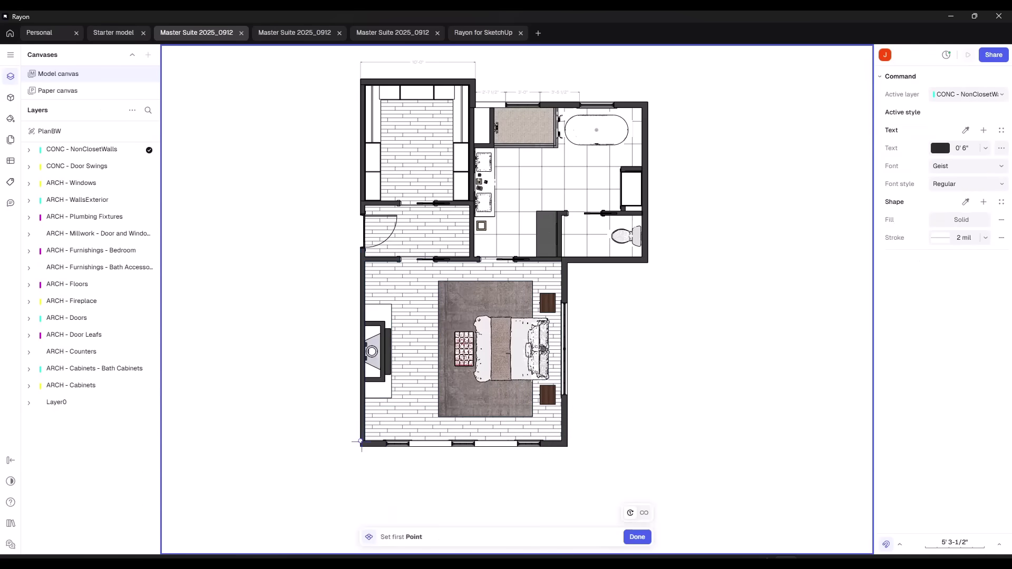
click(363, 440)
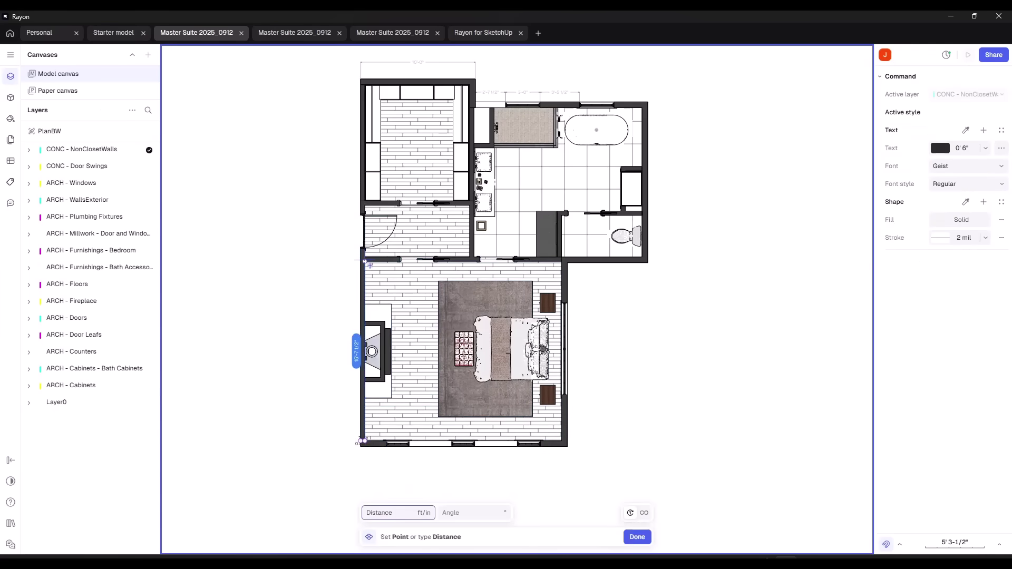
click(365, 260)
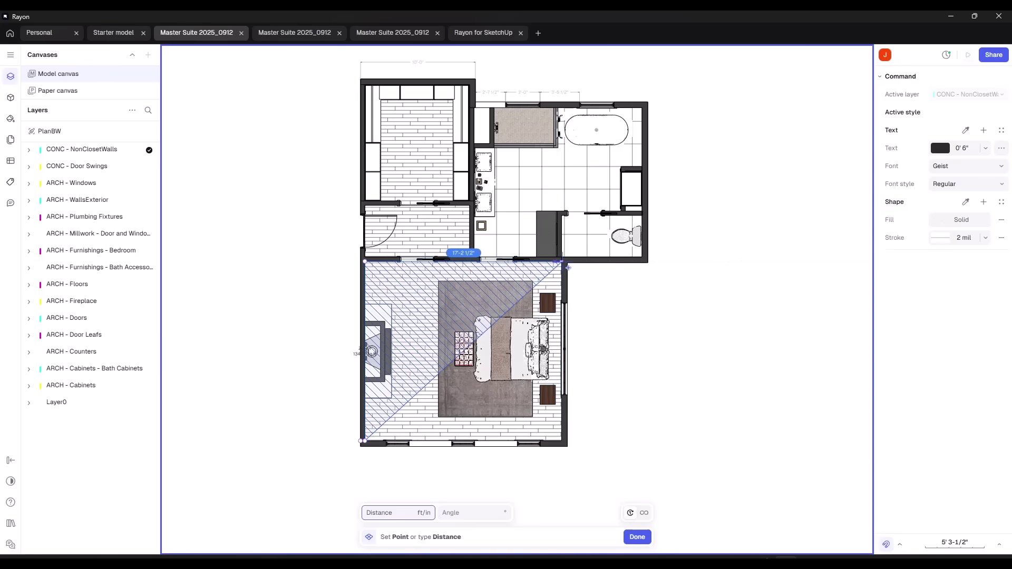
click(567, 268)
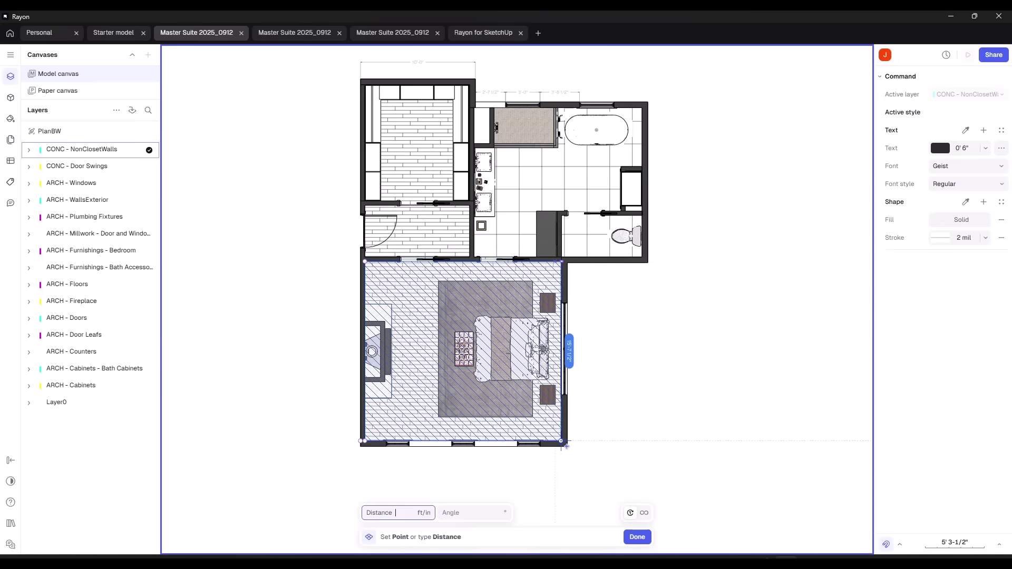
click(562, 442)
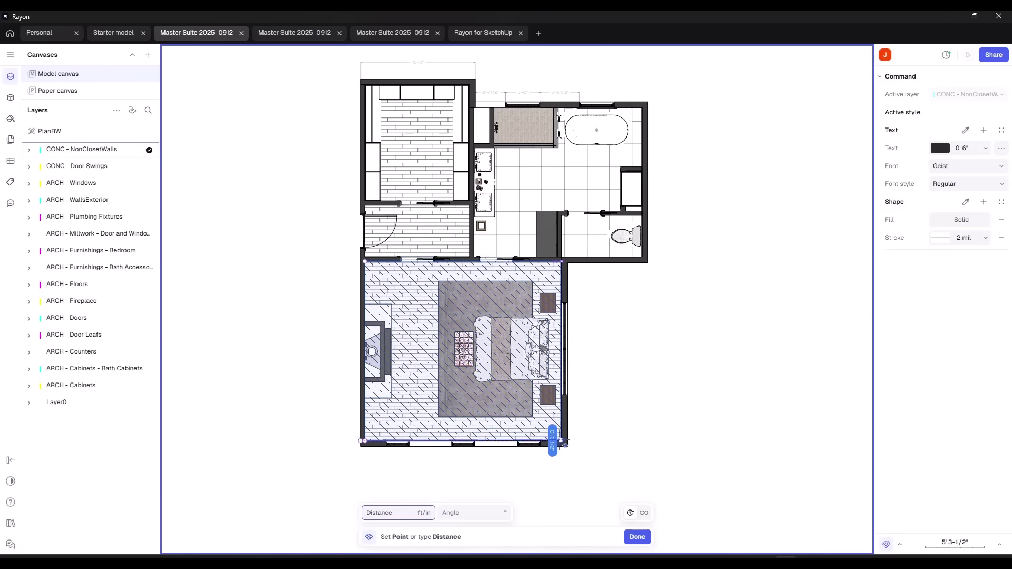
key(Return)
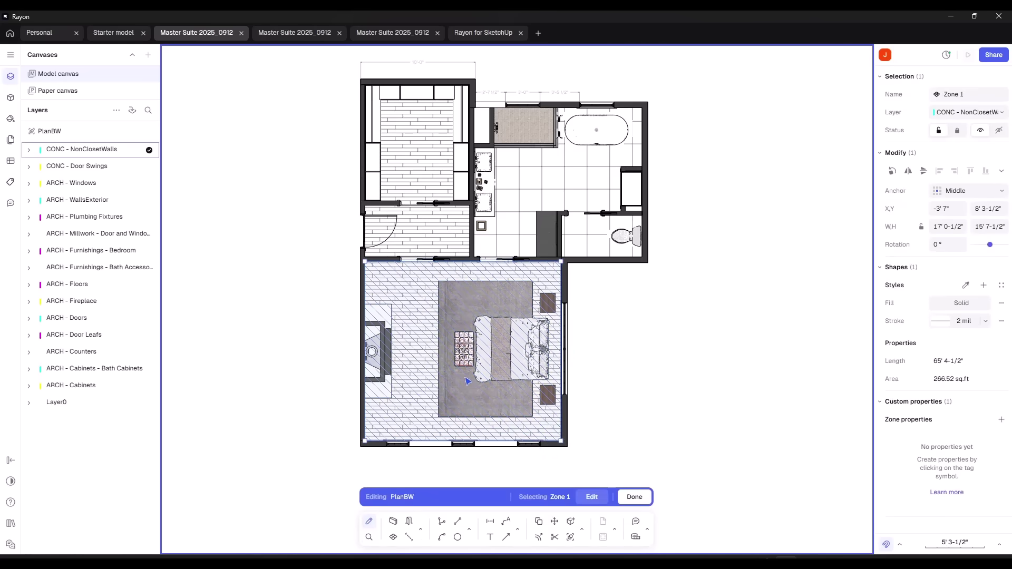
Step: Rename the bedroom zone as Bedroom and deselect it
scroll(464, 350, up, 5)
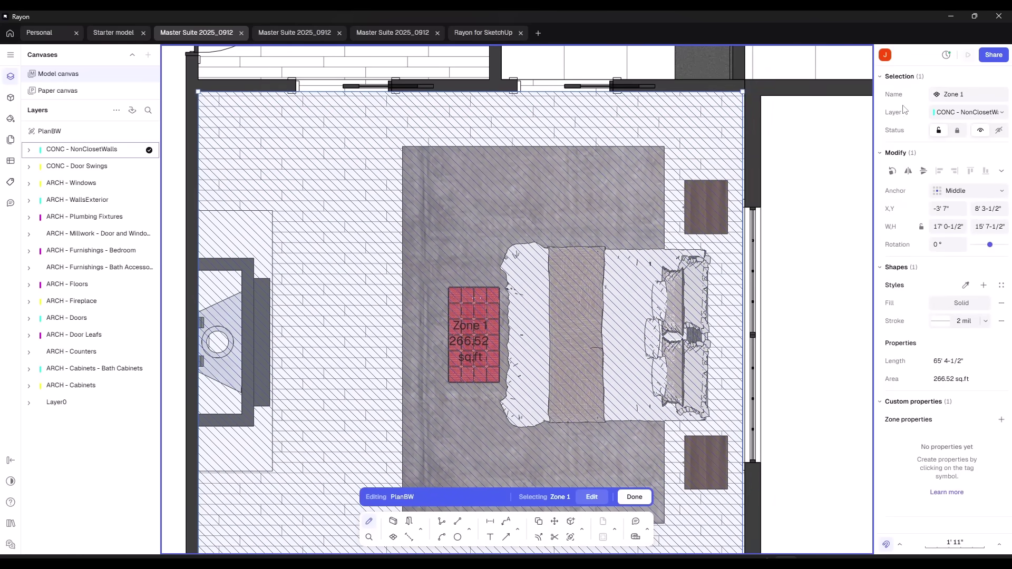
click(970, 94)
text(Bedroom)
key(Return)
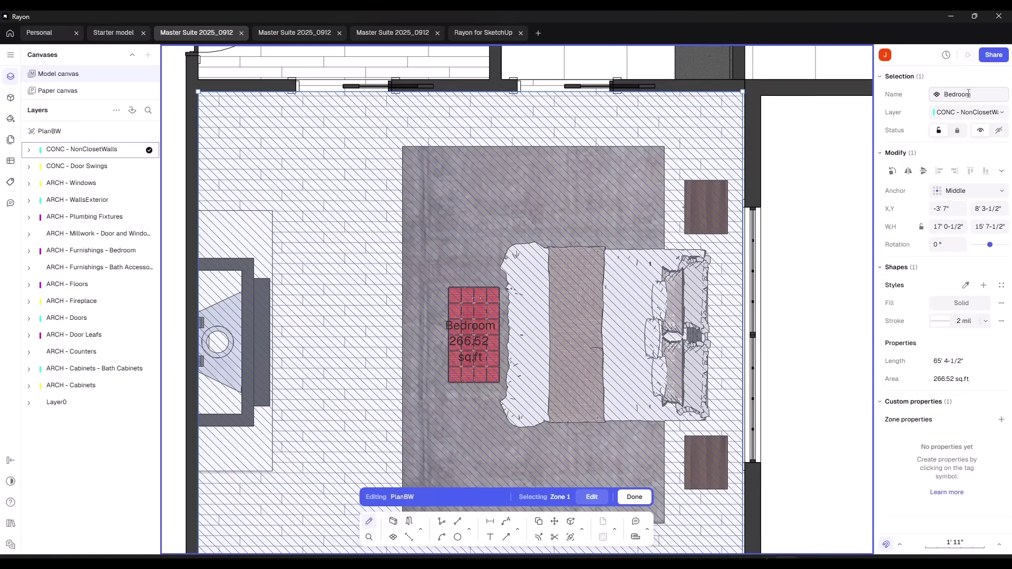
scroll(808, 291, down, 3)
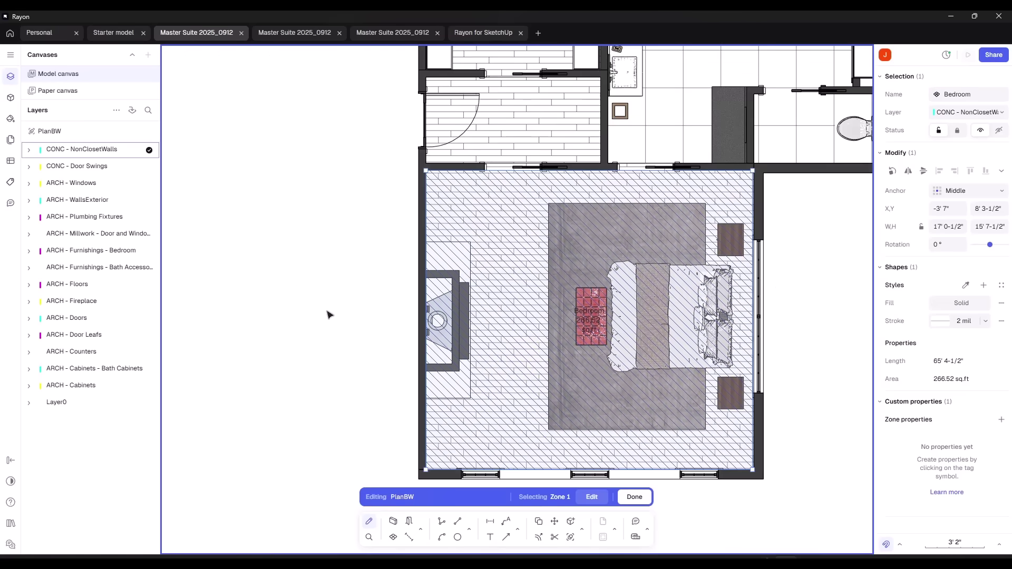
click(372, 292)
scroll(569, 327, up, 3)
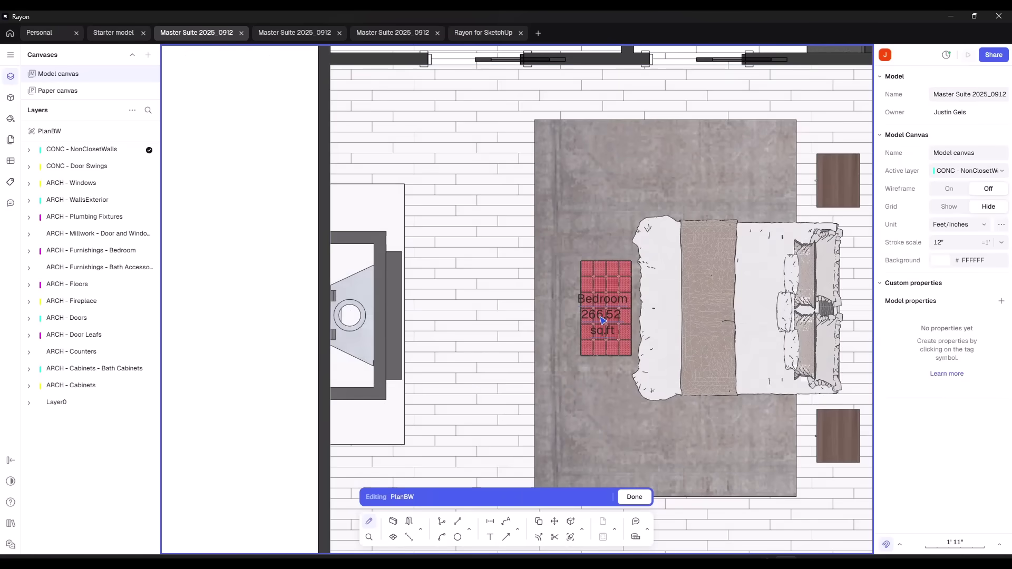
scroll(536, 298, down, 2)
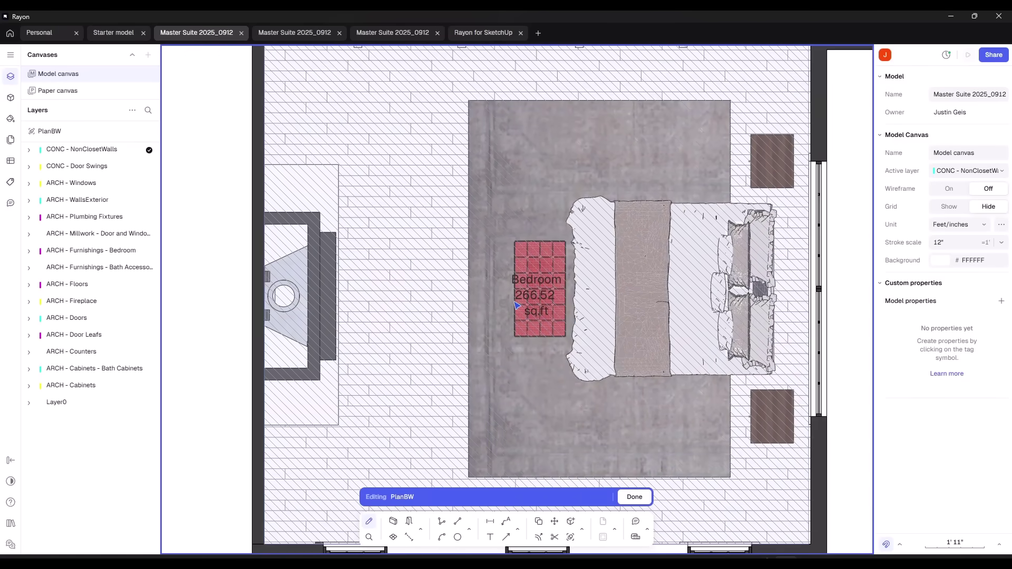
Step: Draw a second rectangular zone over the toilet room floor, following the inner corners of its walls
scroll(317, 480, down, 5)
click(393, 537)
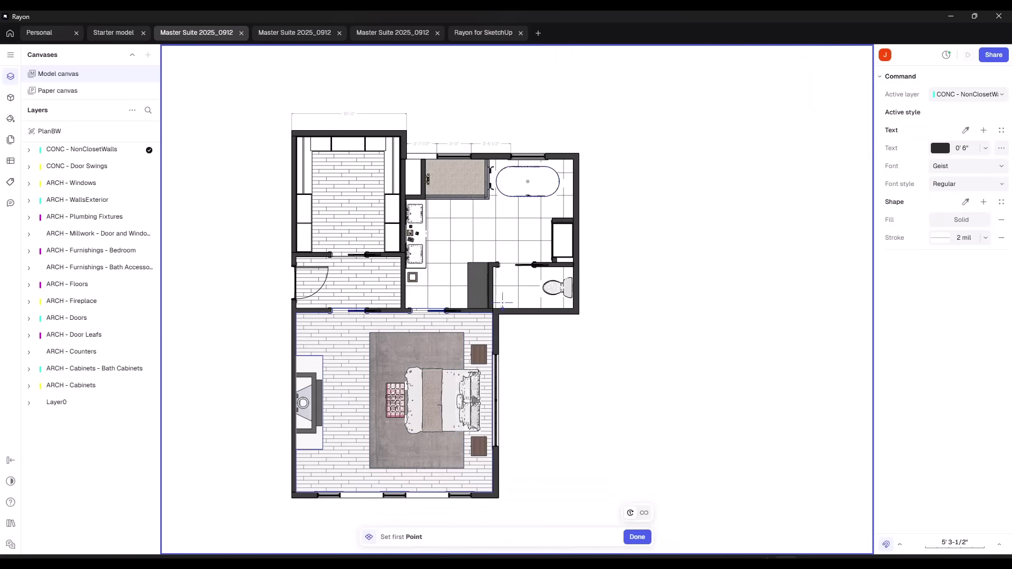
click(493, 308)
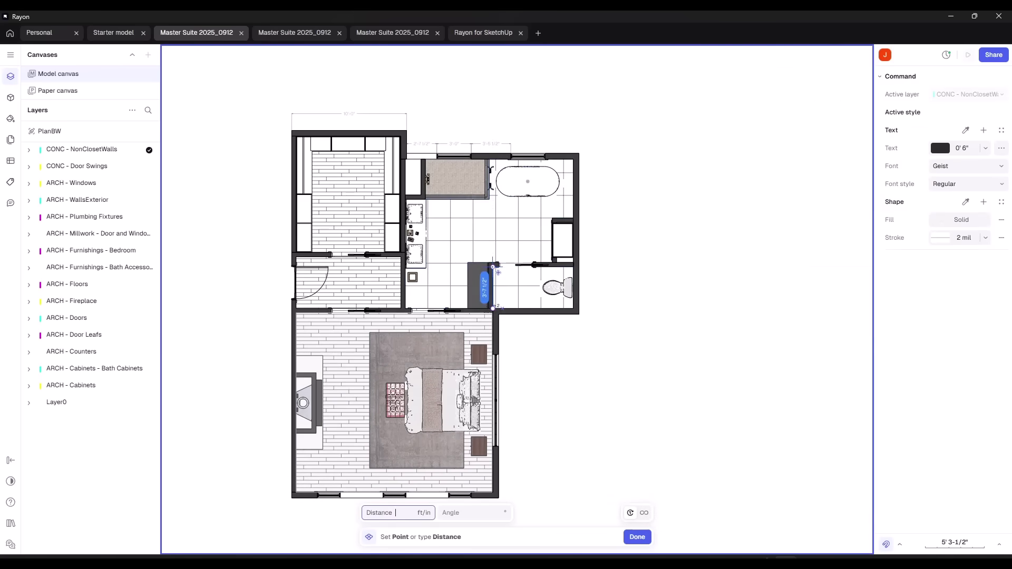
click(494, 266)
click(580, 272)
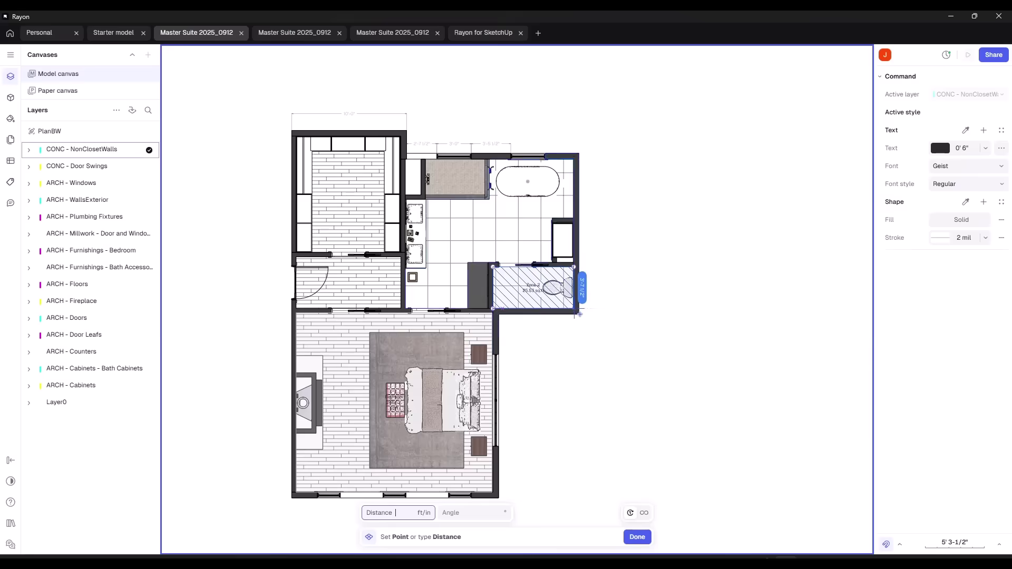
click(579, 315)
Step: Select the wall sections around the bathroom and toilet room and set their Style Section Fills fill to white FFFFFF
scroll(514, 108, up, 3)
shift+click(514, 112)
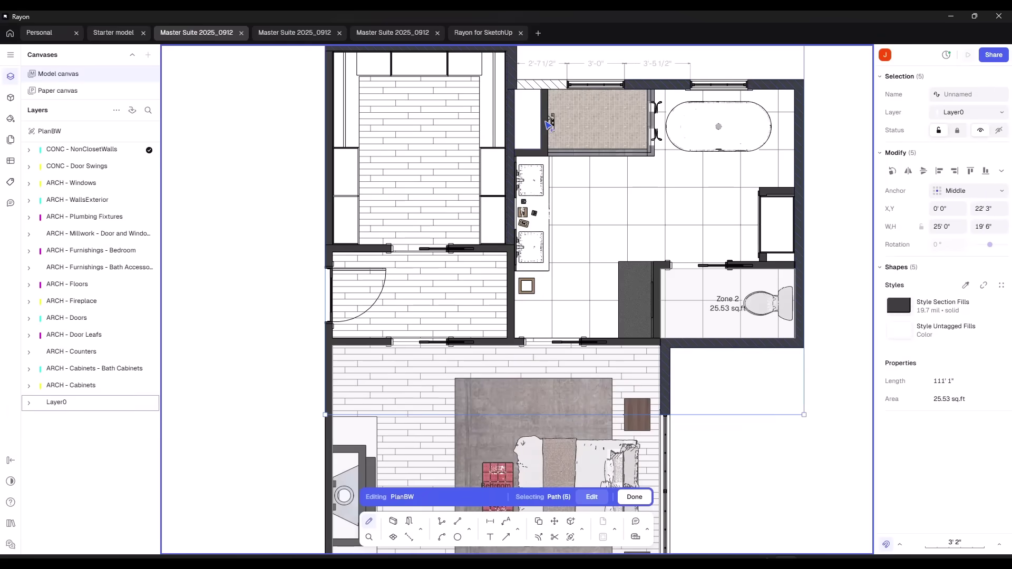
shift+click(657, 301)
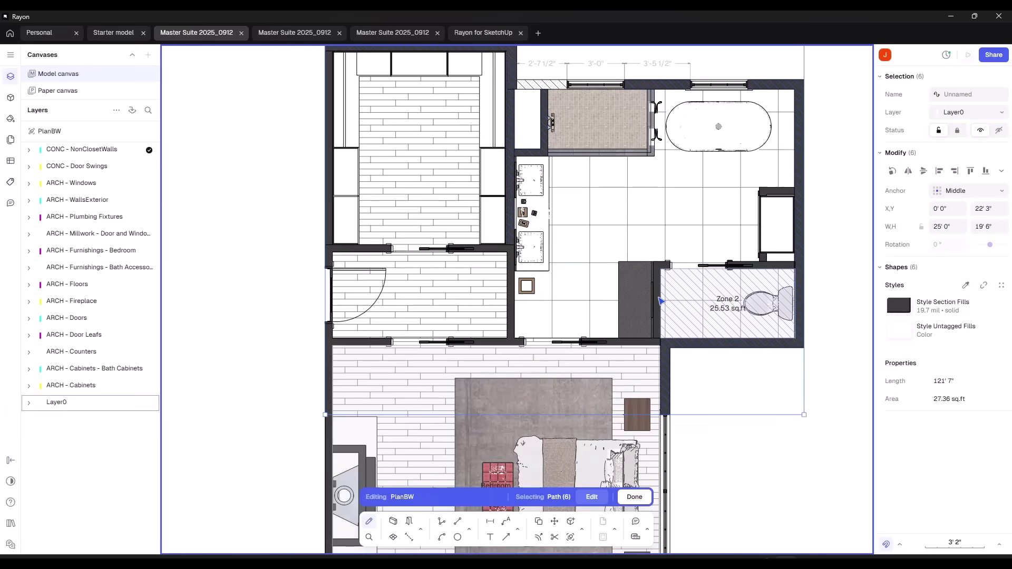
shift+click(766, 267)
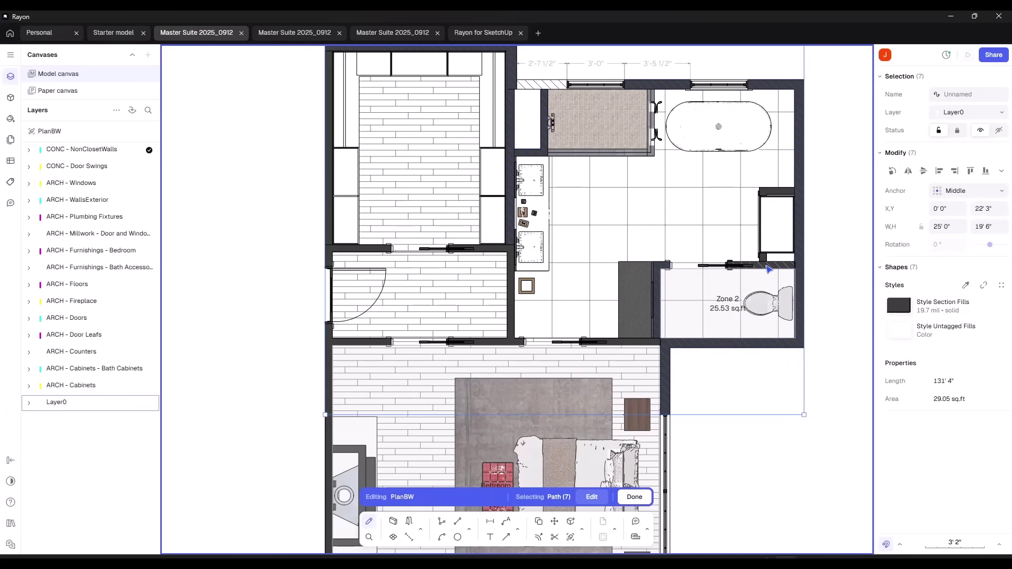
shift+click(768, 270)
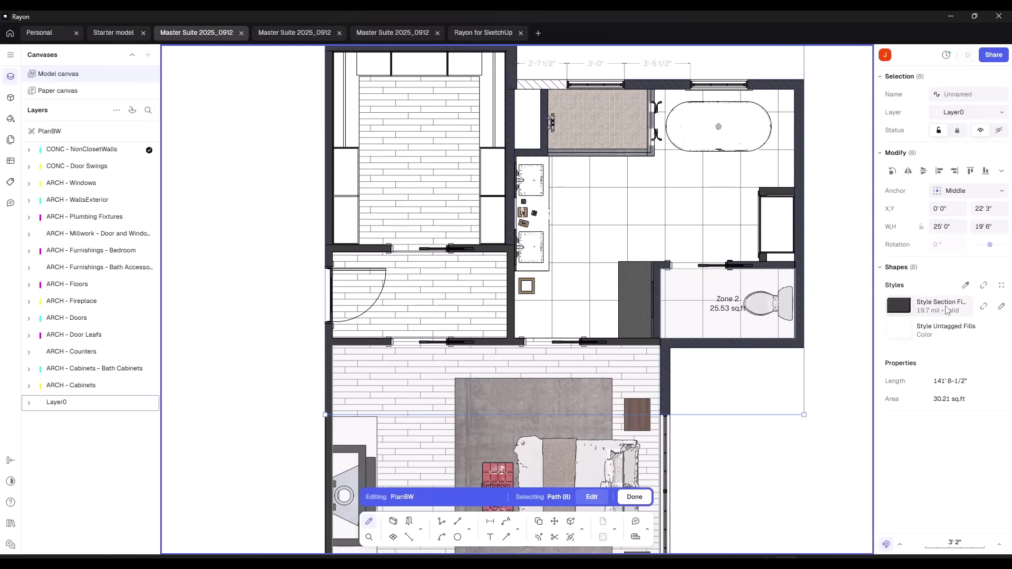
click(1002, 307)
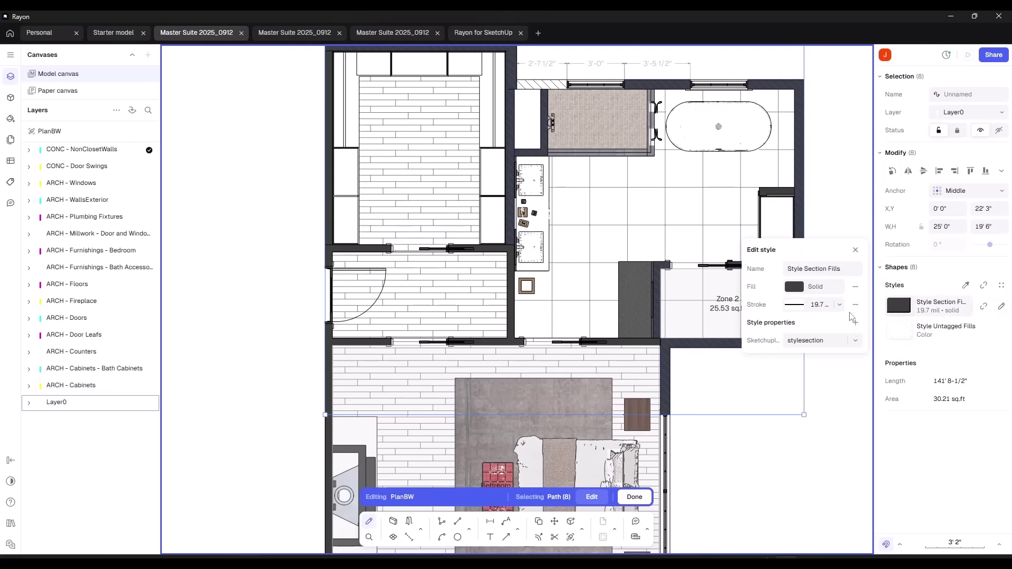
click(795, 287)
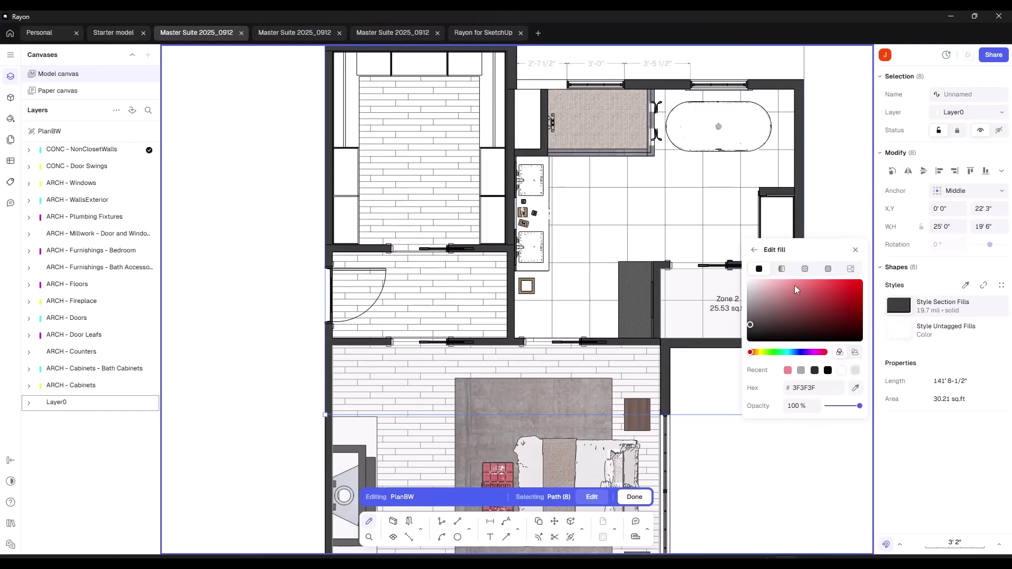
drag(763, 307, 750, 285)
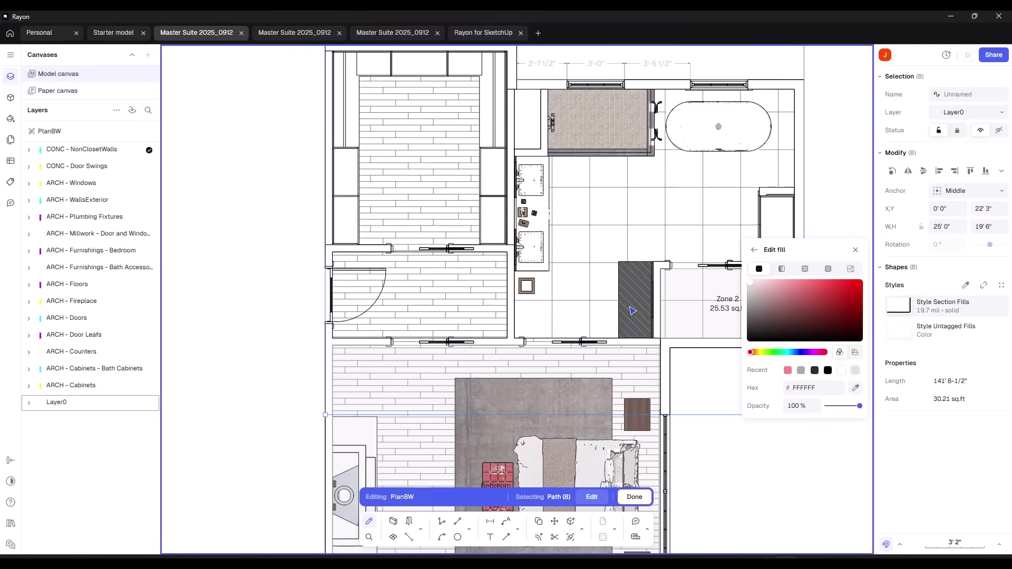
Step: Switch the Style Section Fills fill to a Triple Oblique hatch pattern and deselect the walls
click(827, 269)
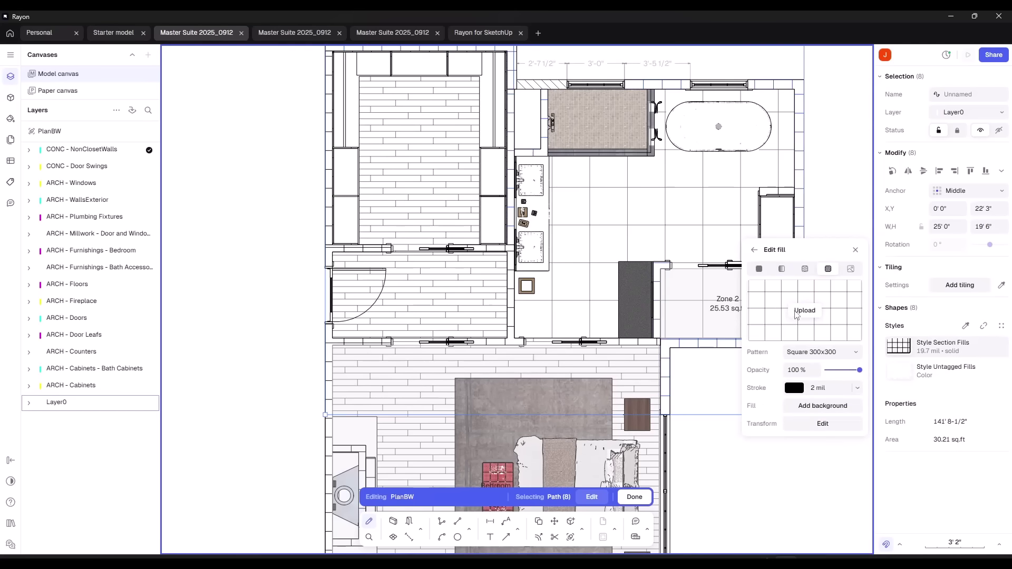
click(822, 352)
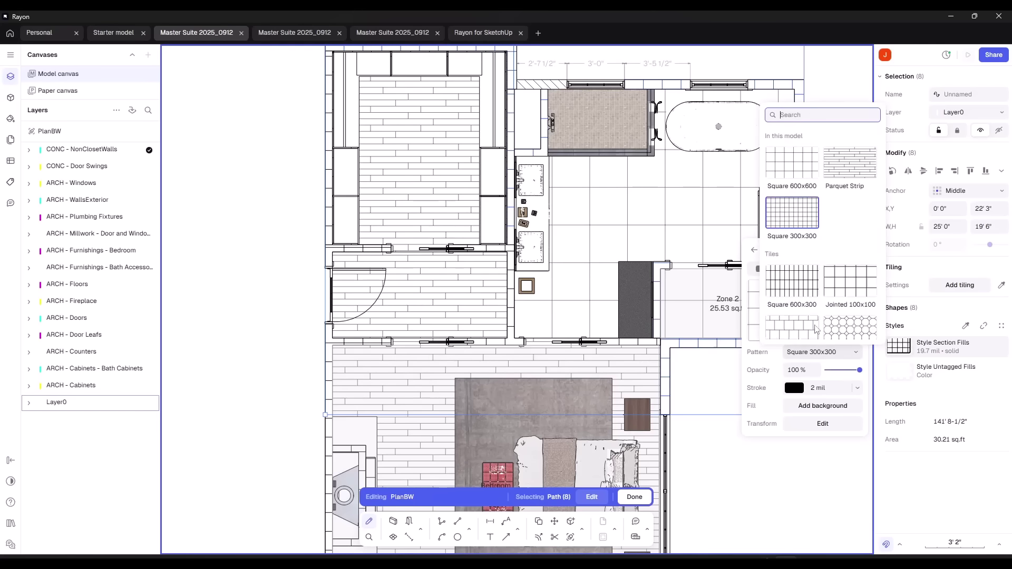
scroll(822, 280, down, 4)
scroll(821, 280, down, 6)
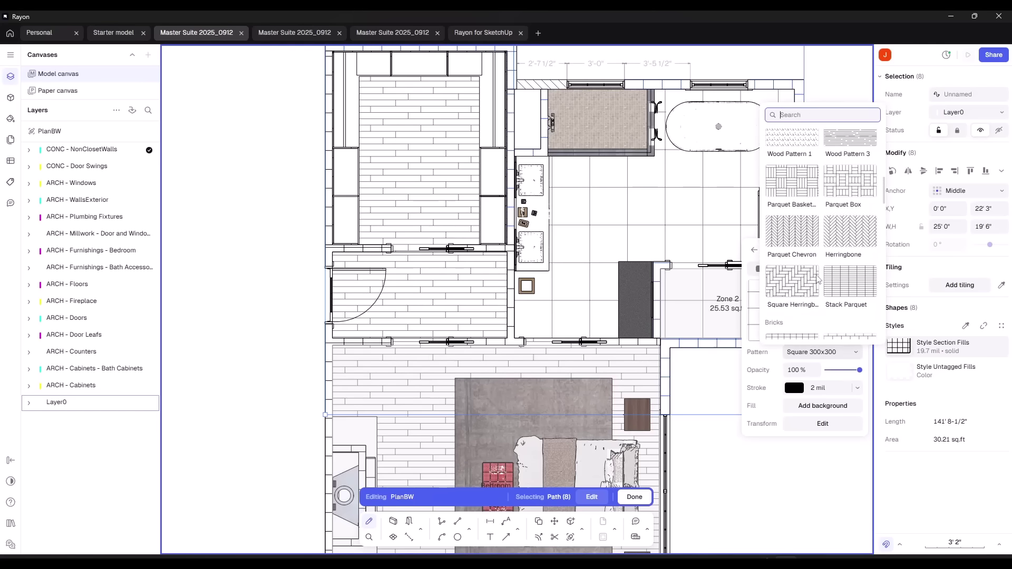
scroll(814, 278, down, 3)
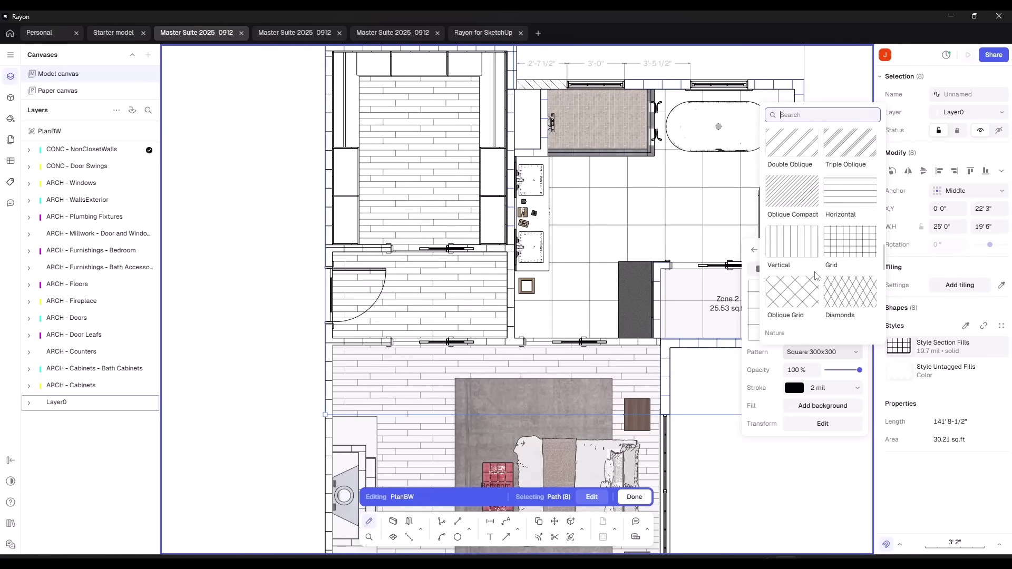
click(860, 250)
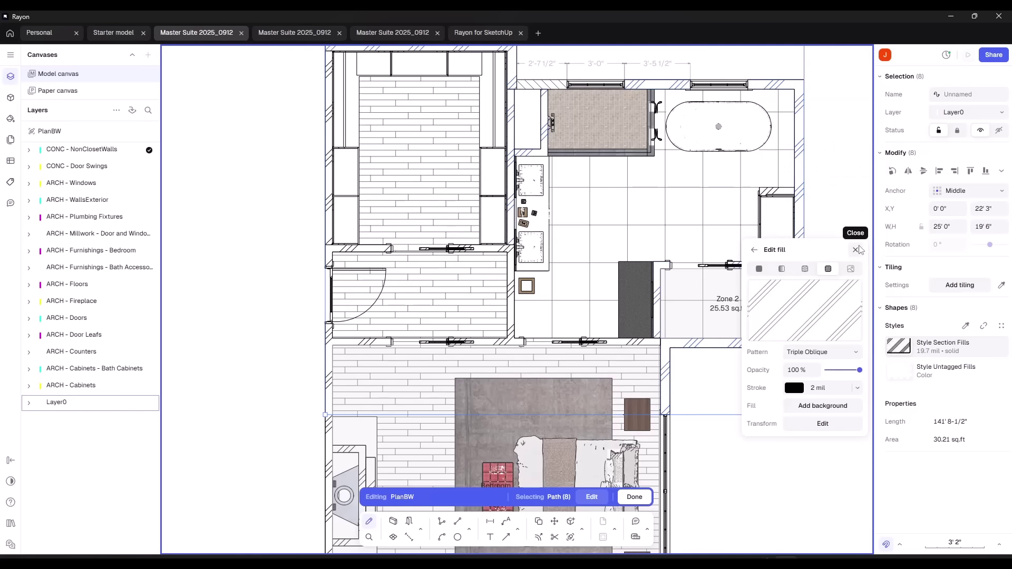
click(275, 240)
Step: Examine the wall hatching and the zone labels across the floor plan, up close and as a whole
scroll(232, 237, down, 3)
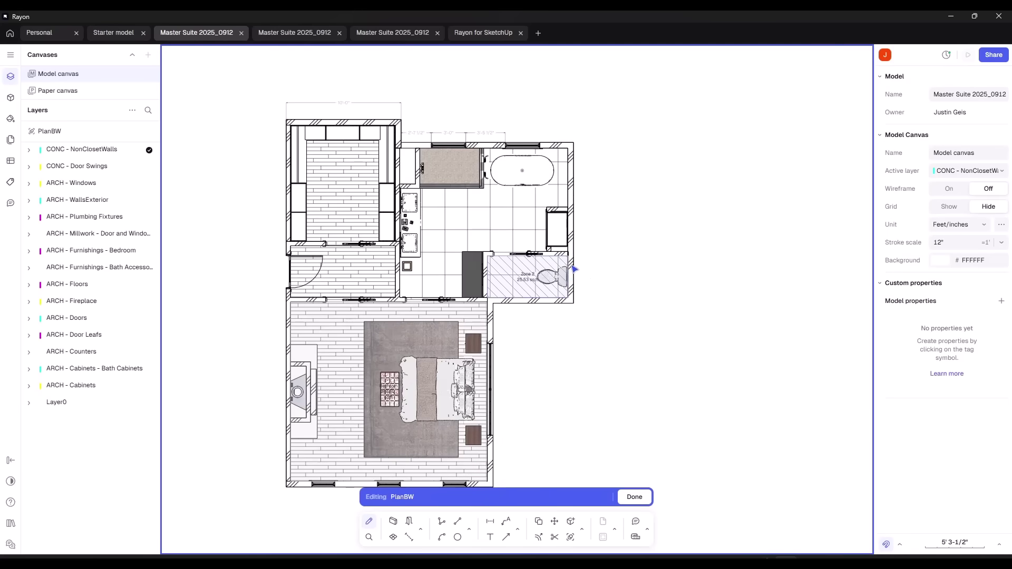
scroll(575, 270, up, 5)
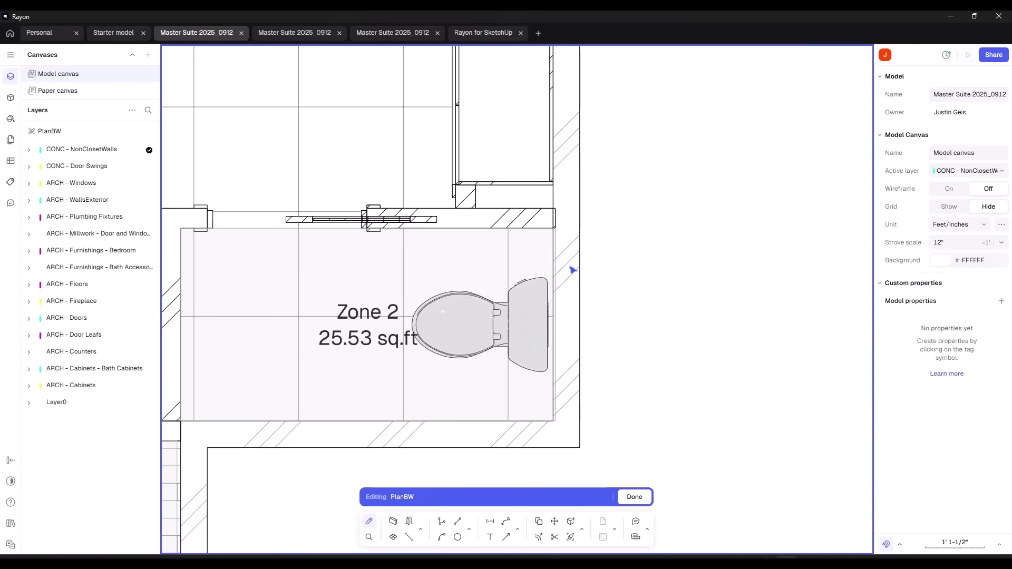
scroll(574, 304, down, 3)
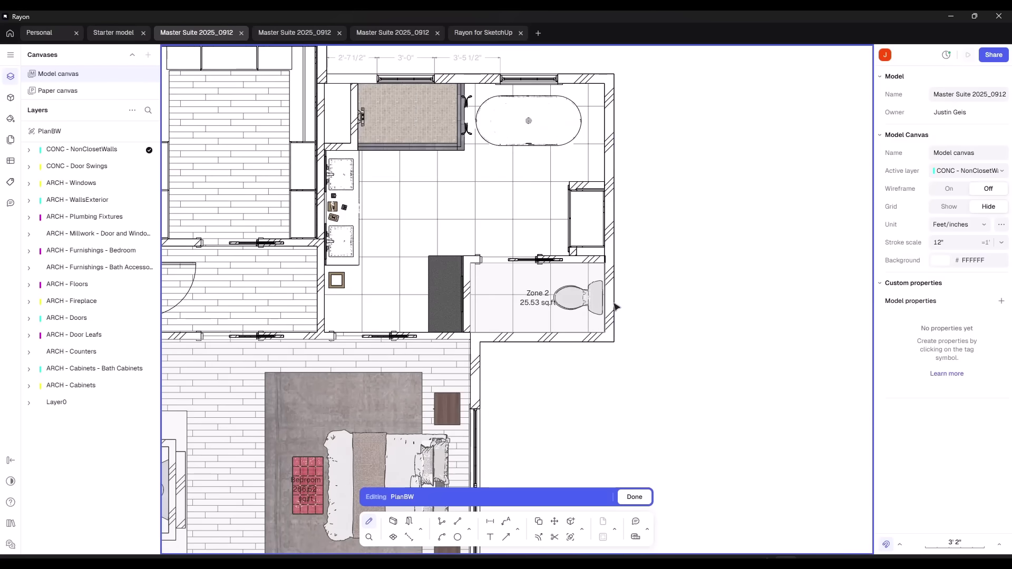
key(shift+1)
scroll(493, 218, up, 6)
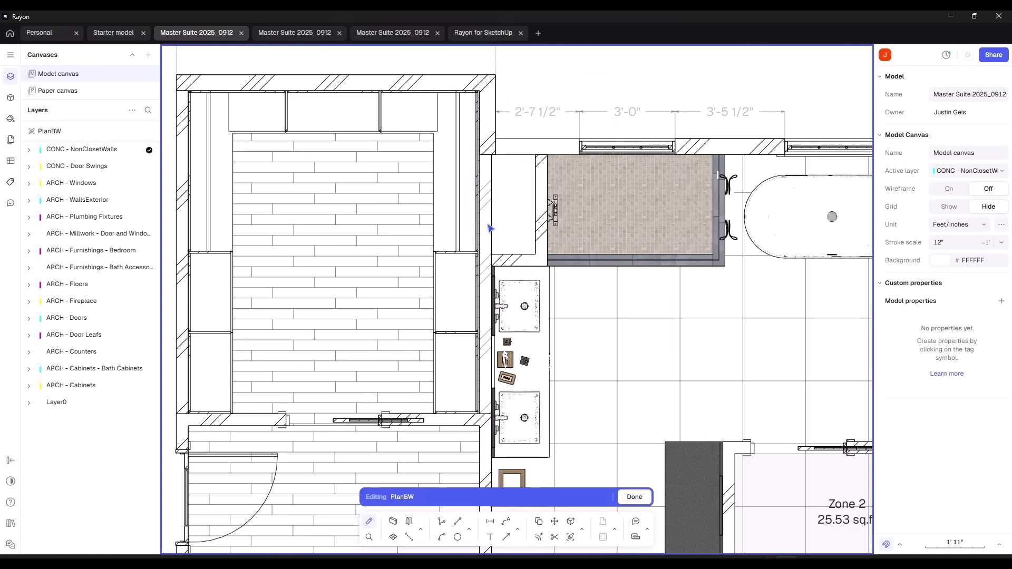
scroll(516, 311, down, 3)
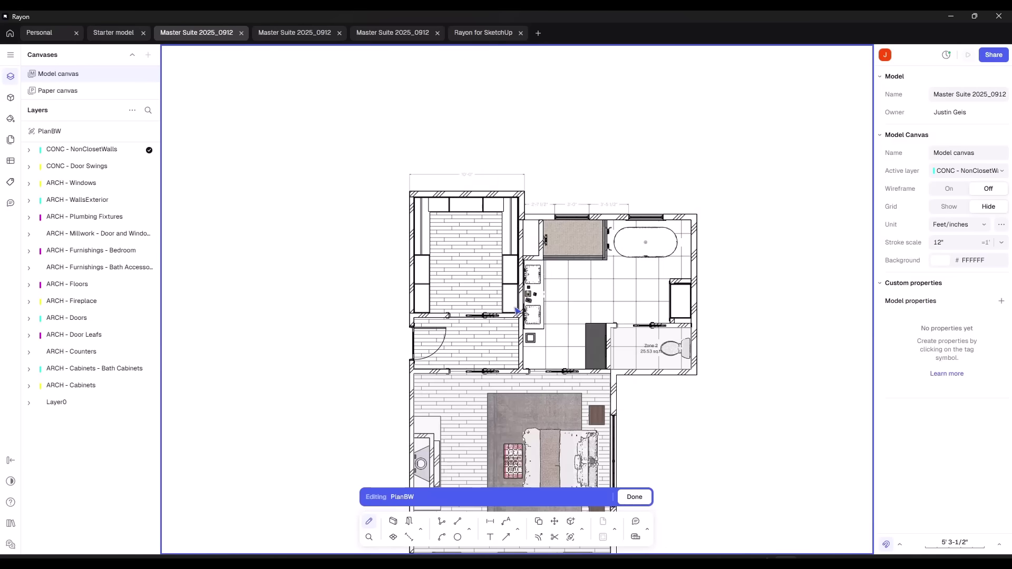
scroll(536, 366, down, 2)
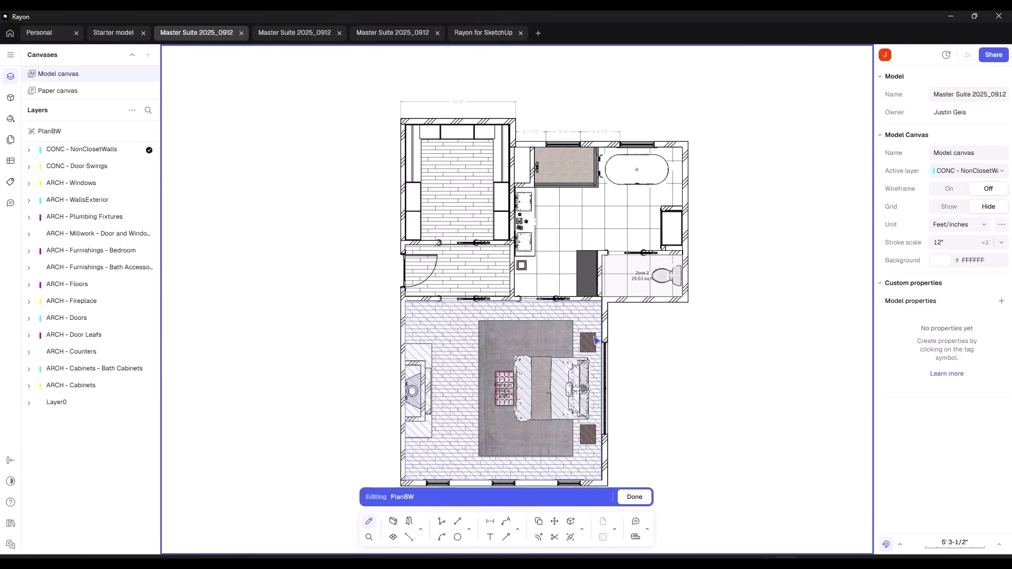
scroll(597, 341, right, 2)
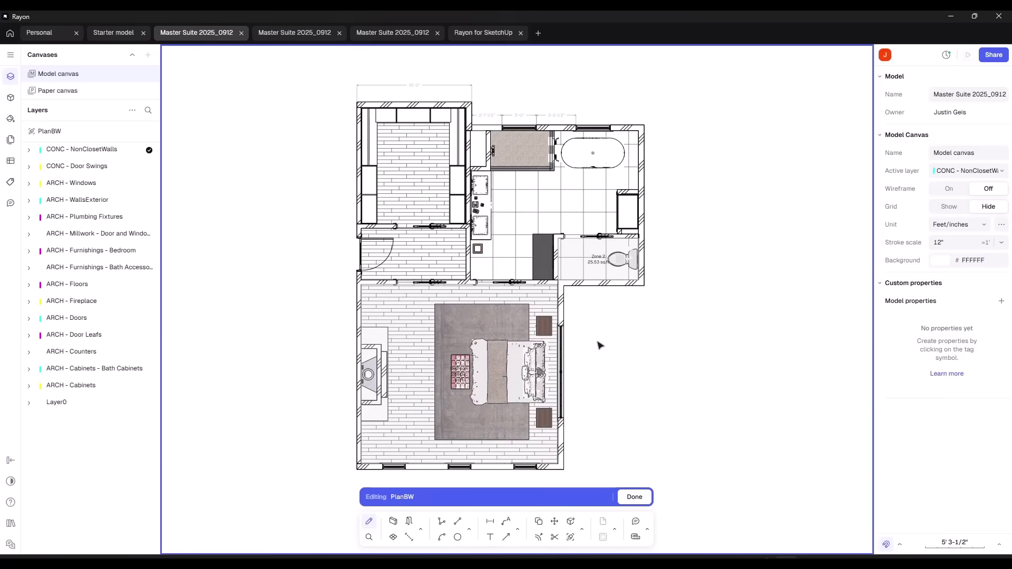
scroll(606, 343, left, 2)
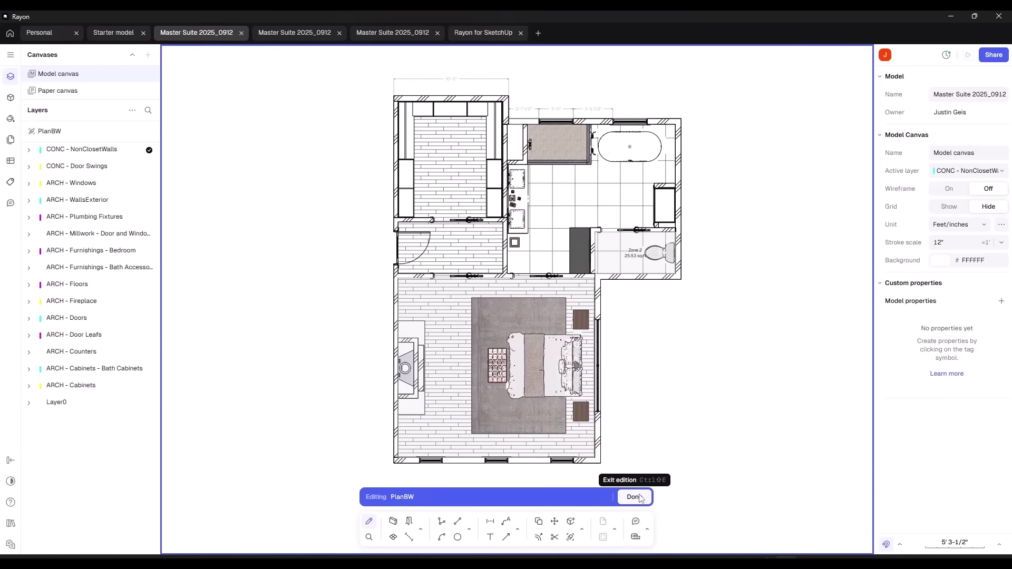
Step: Finish editing PlanBW and clear the dimension selection in the Master Suite 2025_0912 model
click(634, 497)
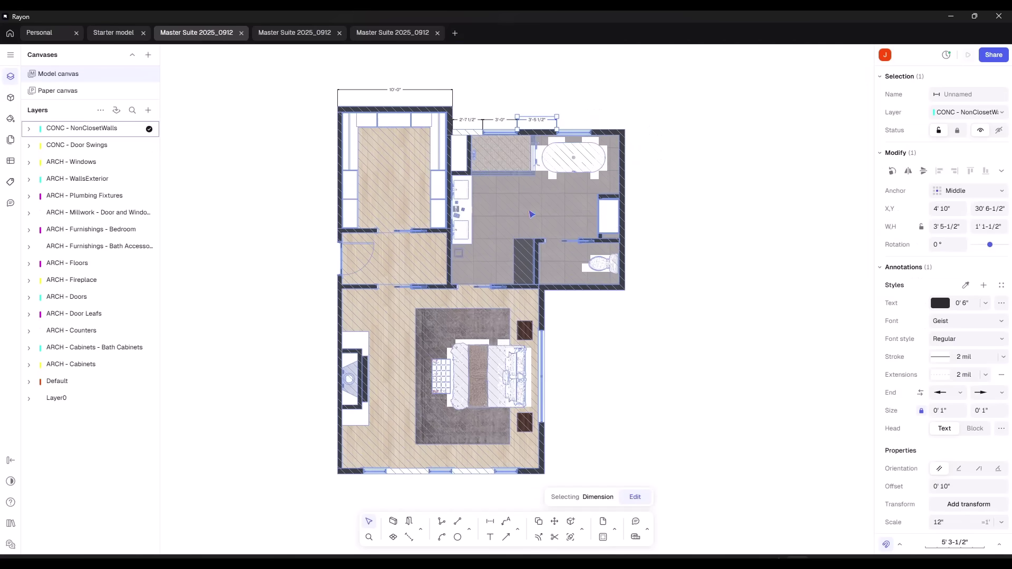
click(692, 197)
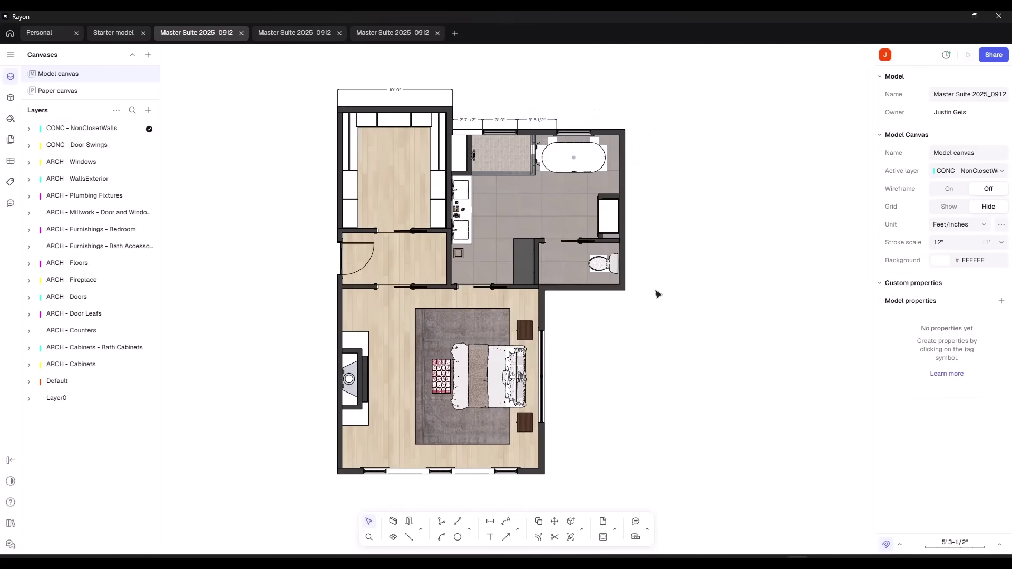
Step: Open the second Master Suite 2025_0912 model and examine its door block, bedroom zone label and wall dimensions
click(303, 36)
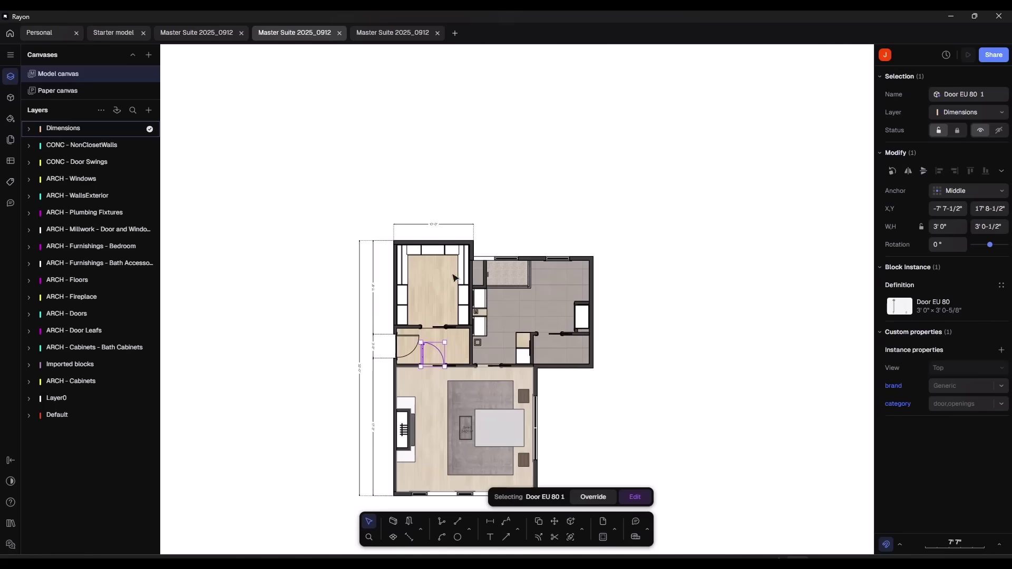
scroll(441, 240, up, 5)
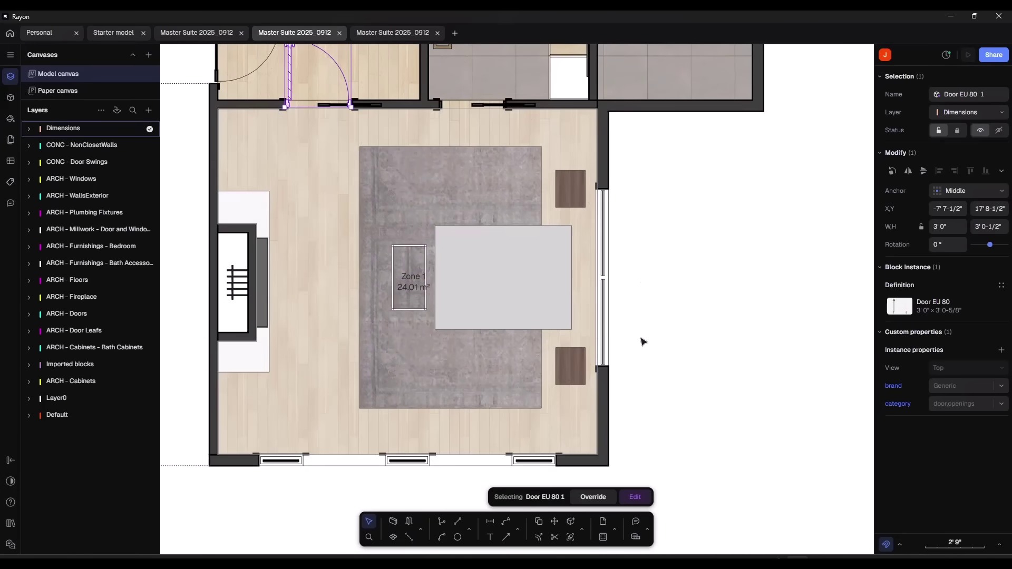
scroll(642, 341, down, 3)
scroll(533, 83, up, 10)
scroll(524, 301, down, 5)
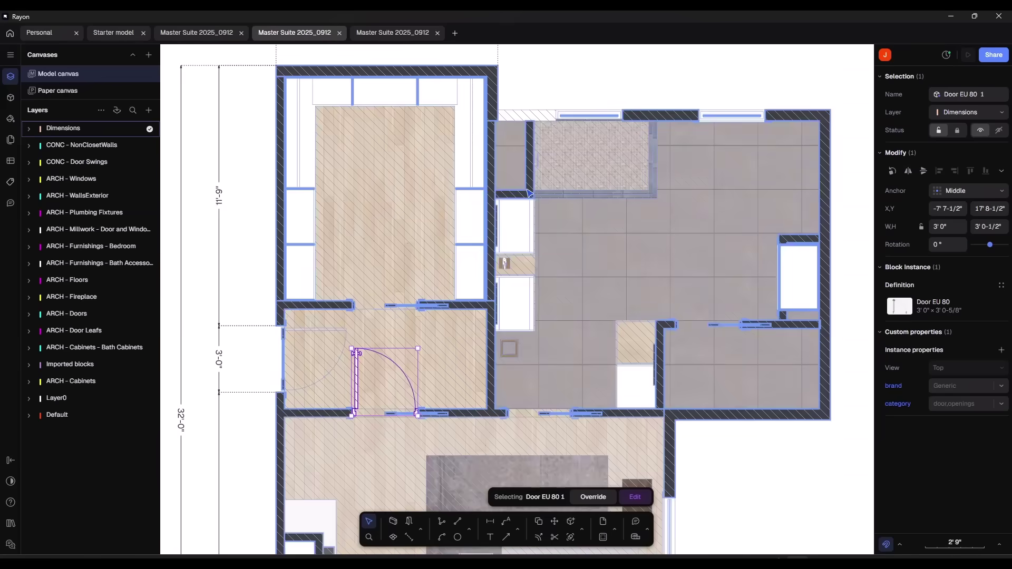
scroll(529, 192, up, 2)
scroll(527, 221, down, 8)
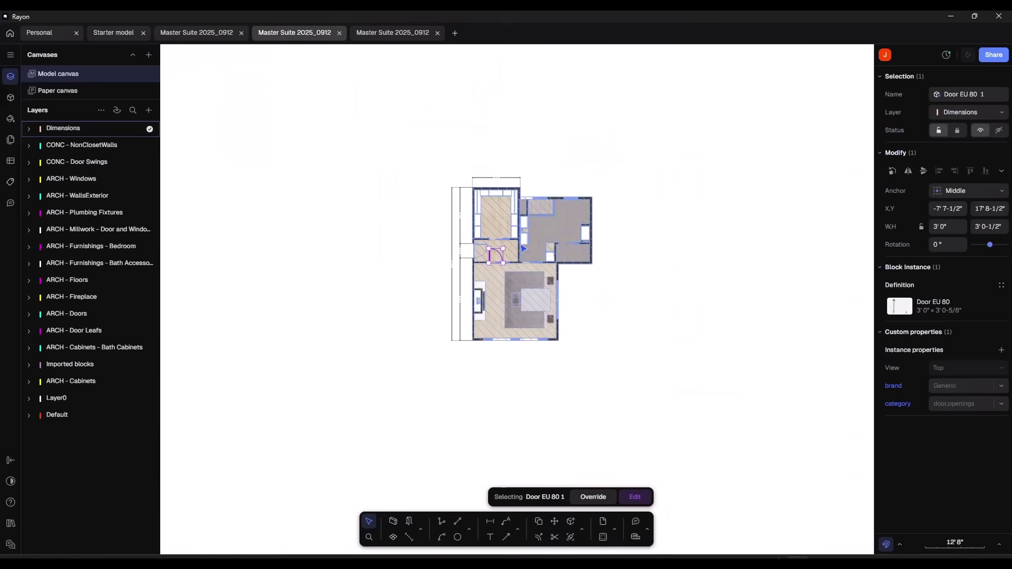
scroll(637, 321, up, 2)
scroll(393, 295, up, 3)
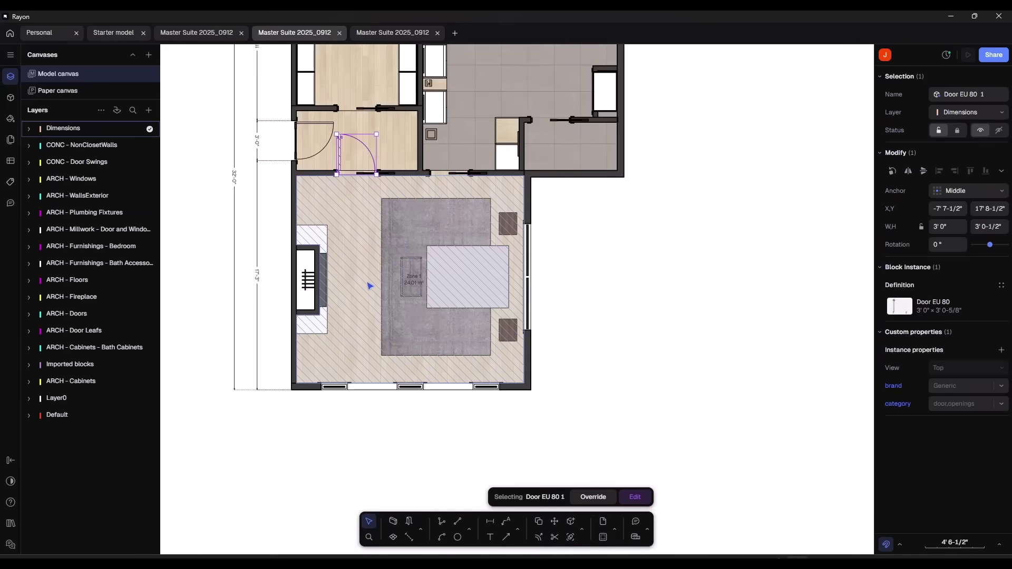
Step: Switch to the third Master Suite 2025_0912 model and look over its unfurnished floor plan
click(391, 34)
key(ctrl+a)
scroll(481, 114, down, 3)
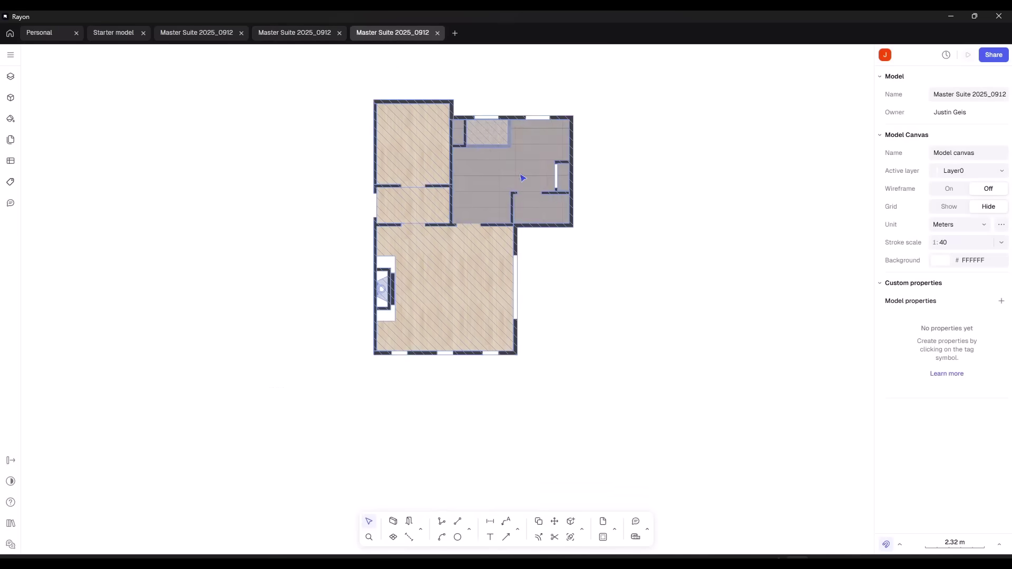
scroll(515, 176, up, 3)
middle_drag(527, 226, 564, 264)
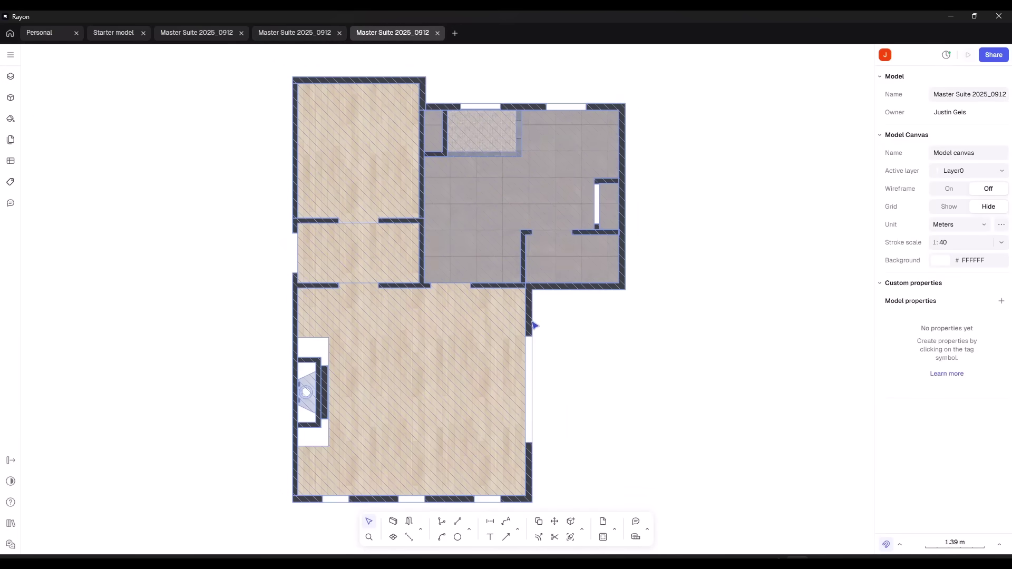
middle_drag(572, 330, 606, 292)
click(490, 487)
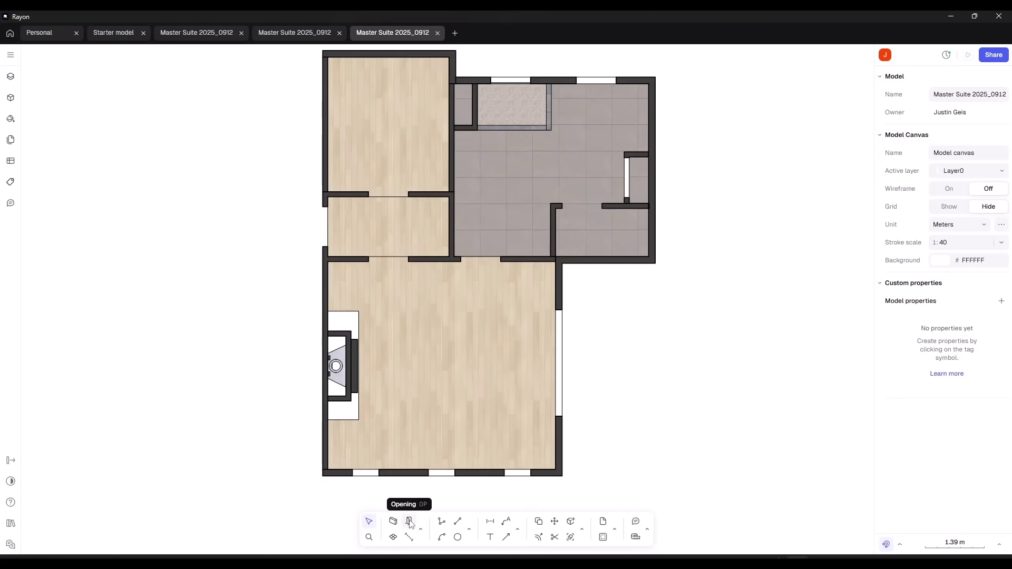
Step: Start a new wall opening and browse the door and window blocks in the library
click(410, 522)
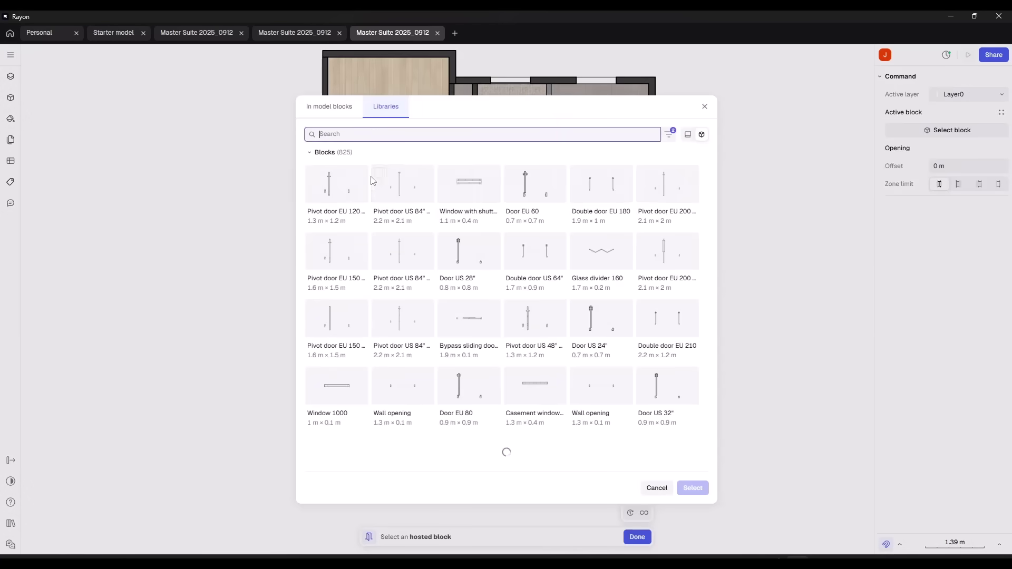
scroll(484, 318, down, 5)
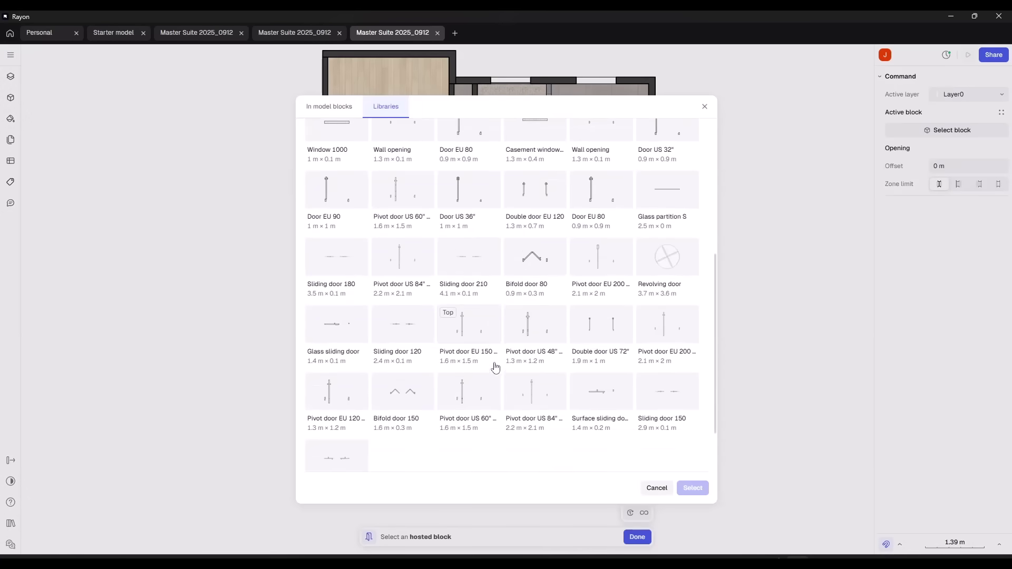
scroll(525, 380, down, 2)
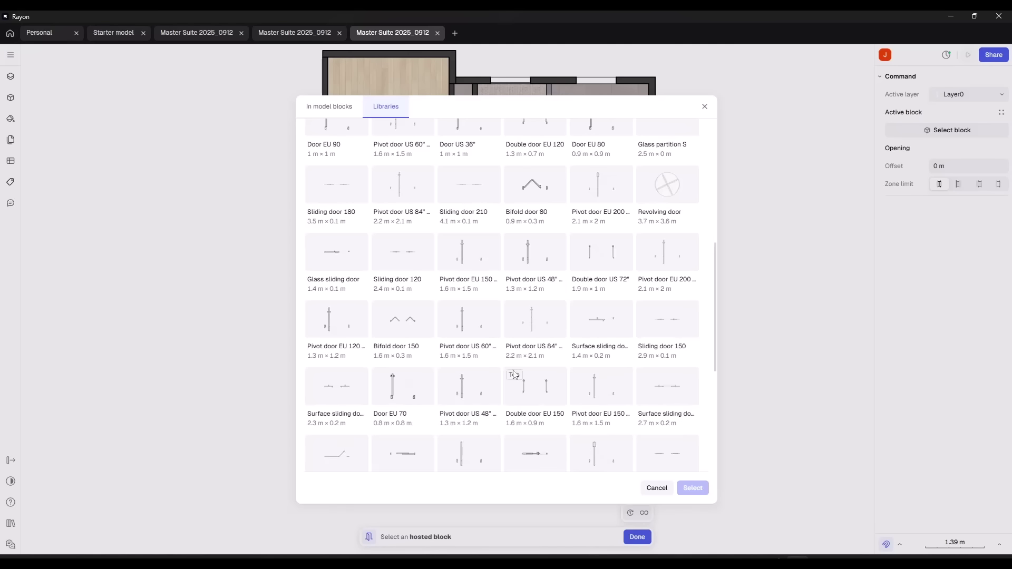
scroll(510, 356, up, 6)
scroll(517, 350, down, 5)
scroll(538, 323, up, 5)
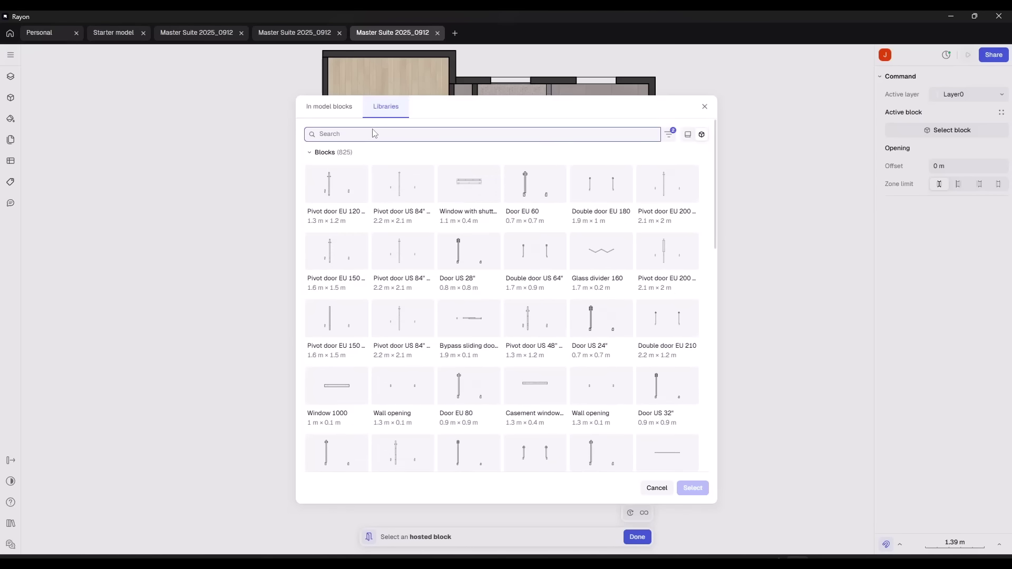
Step: Search the library for 36" blocks and insert Door US 36" in the wall gap between the hallway and the bedroom
text(3)
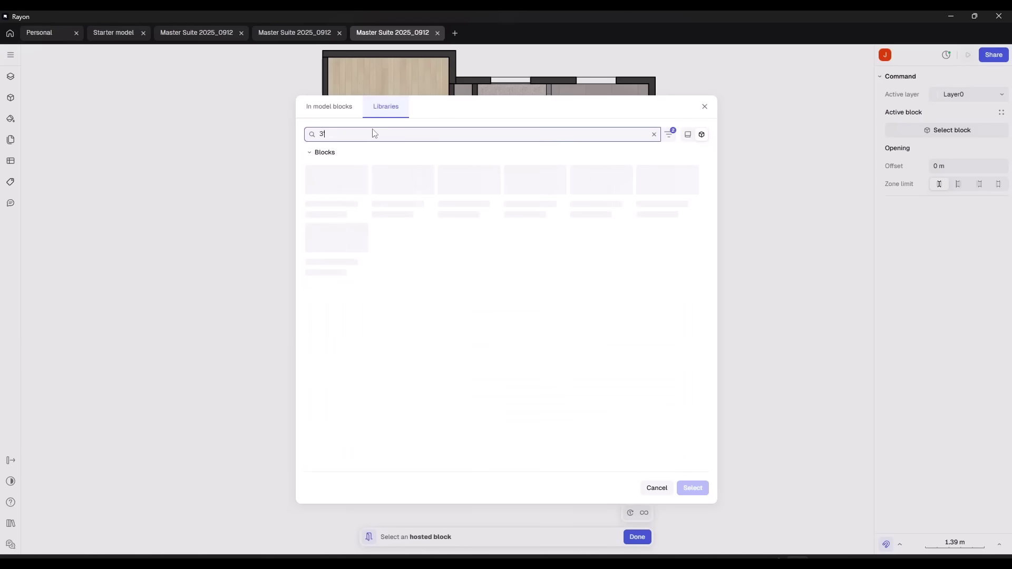
text('0)
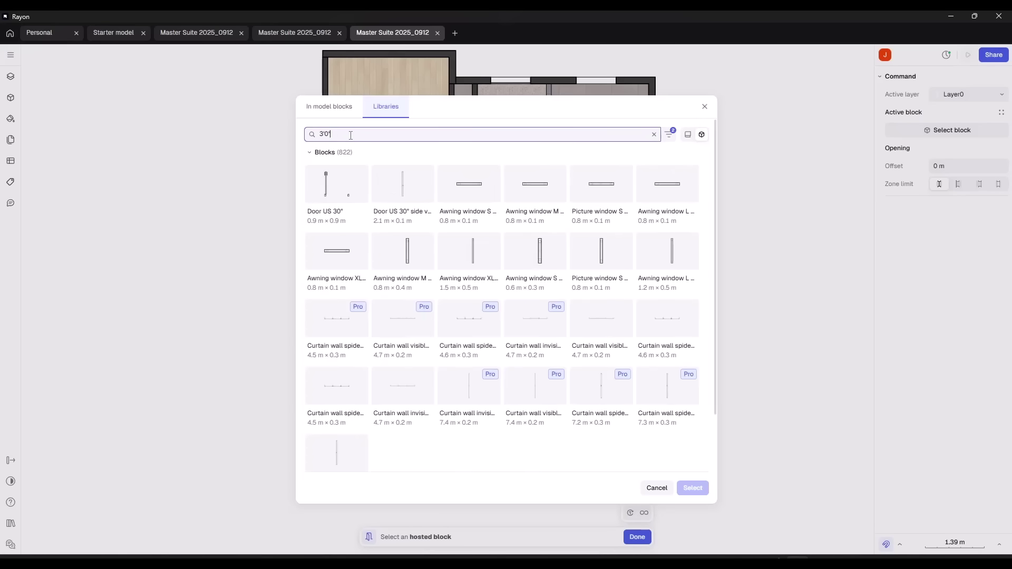
text(36)
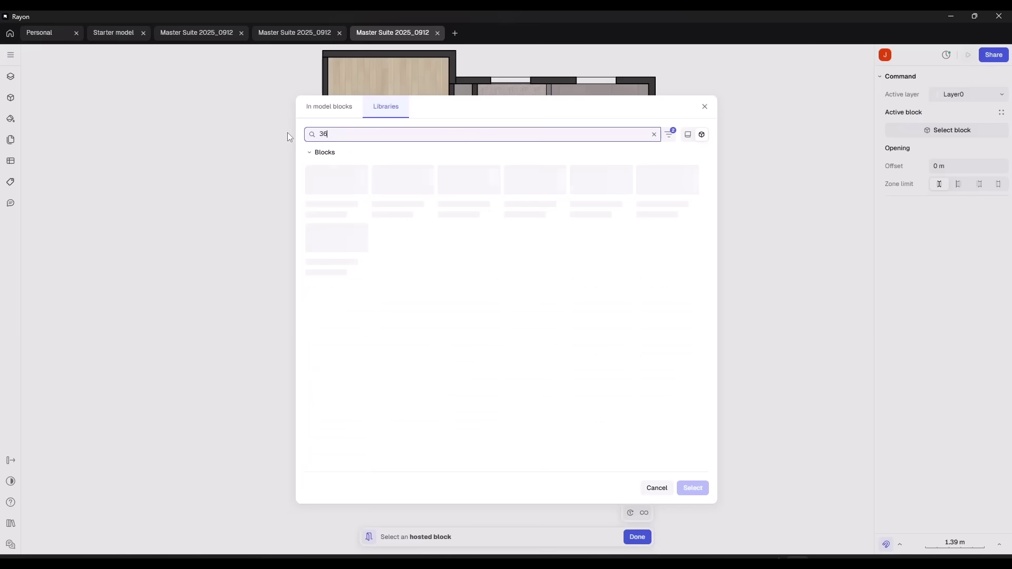
text(')
click(345, 185)
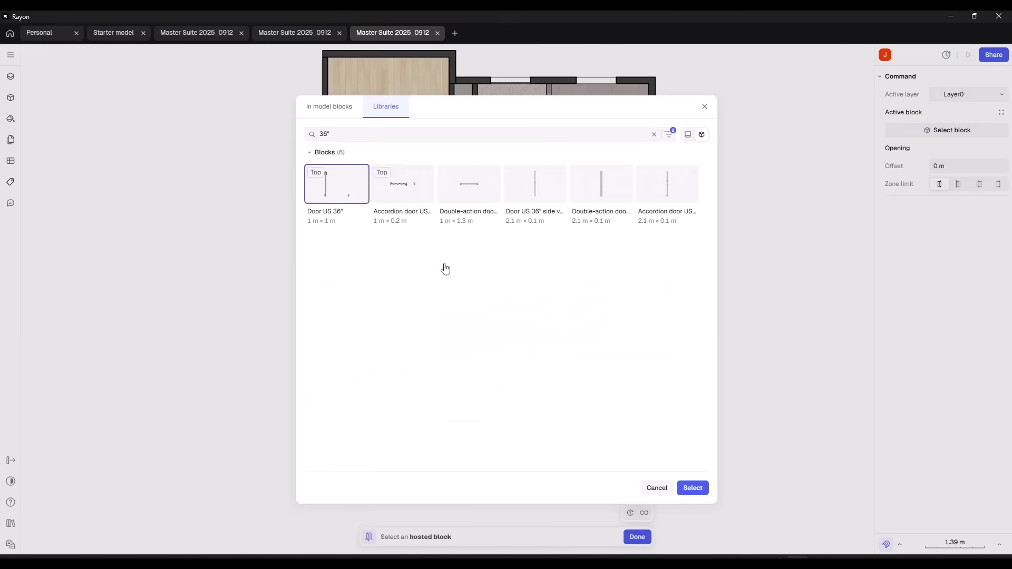
click(693, 488)
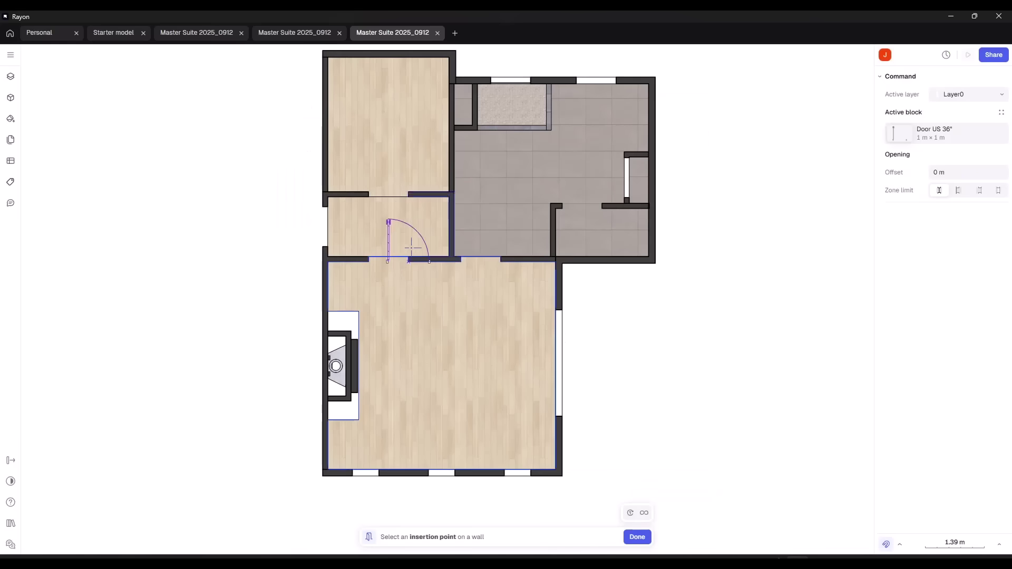
scroll(394, 257, up, 5)
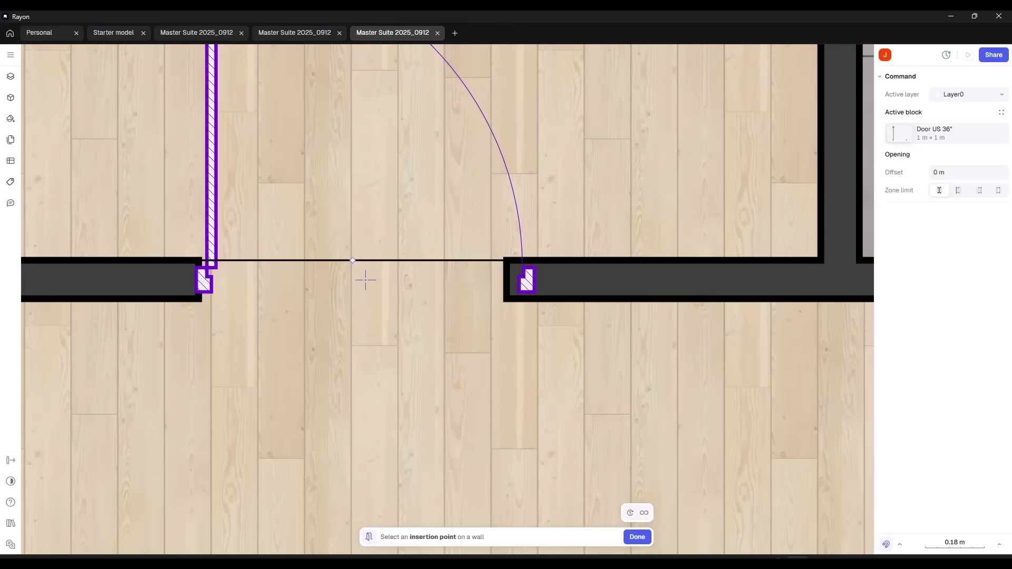
click(352, 279)
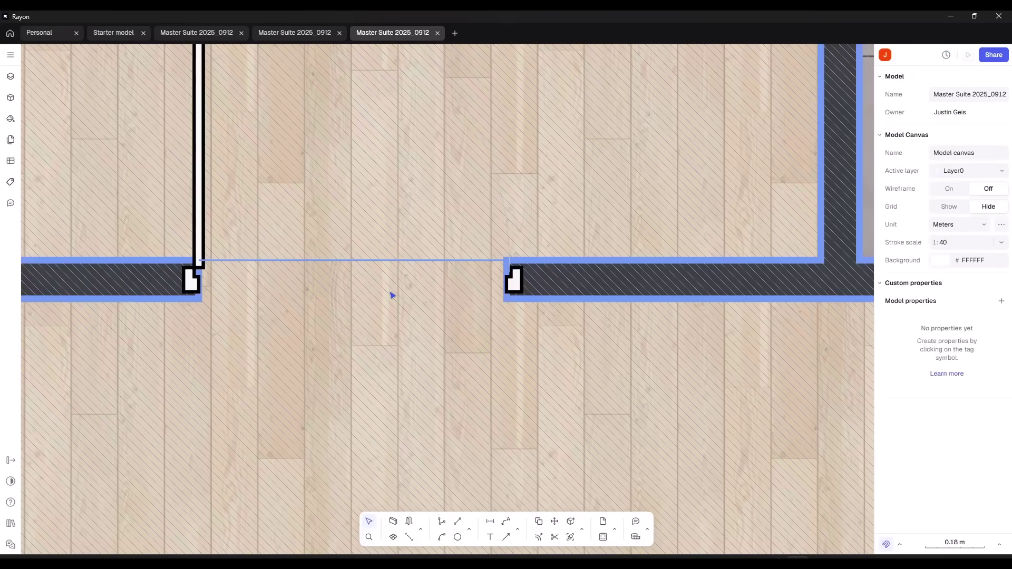
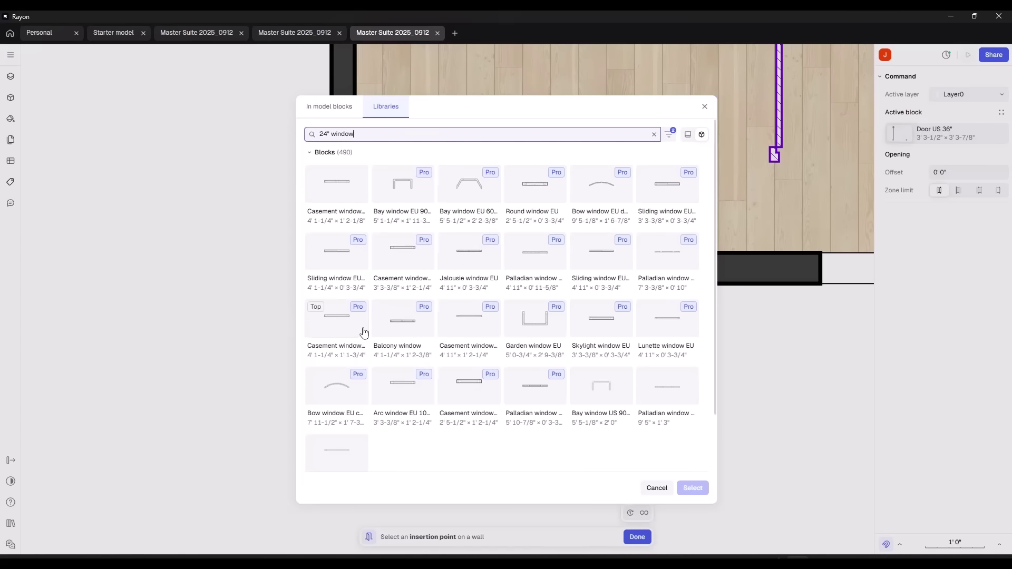
Step: Try placing the Casement window 1250 block on the bedroom floor and start moving it toward the wall gap
click(344, 182)
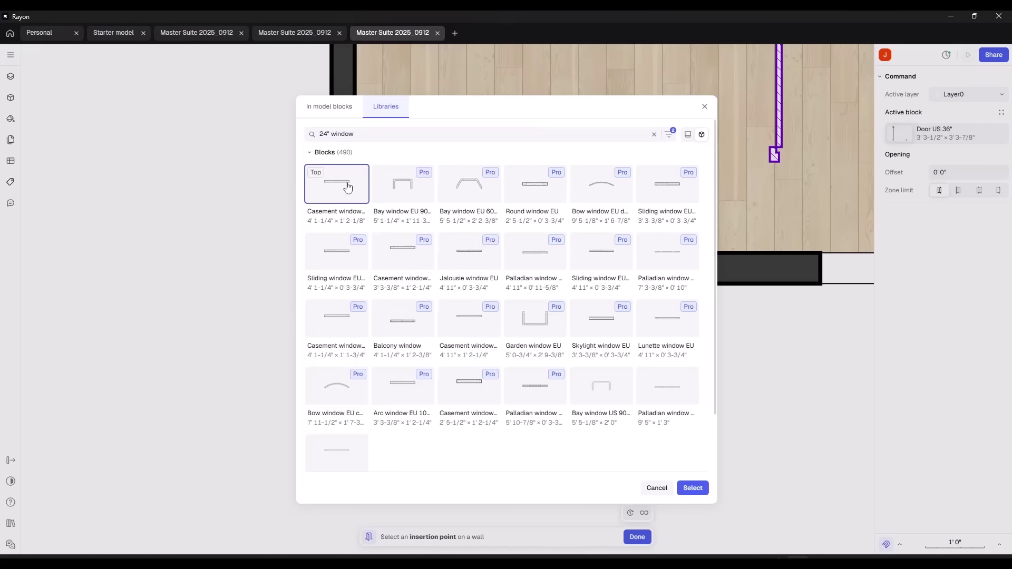
click(692, 487)
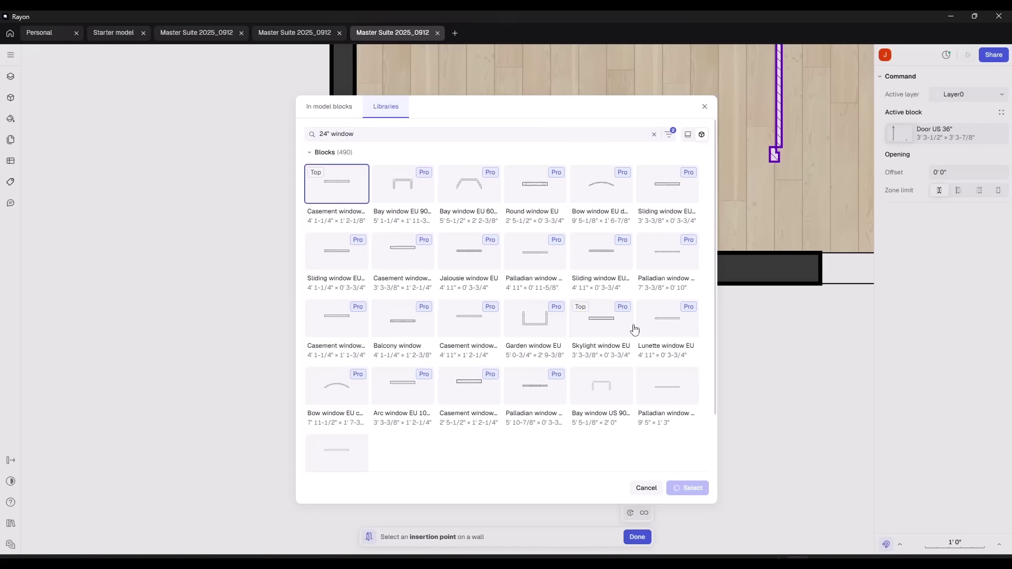
click(561, 107)
click(454, 111)
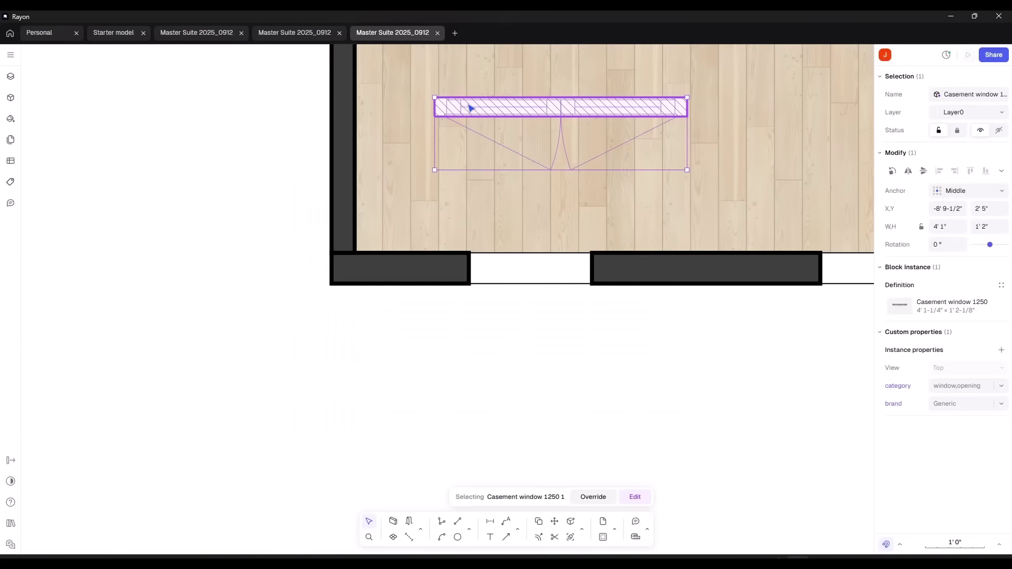
text(mo)
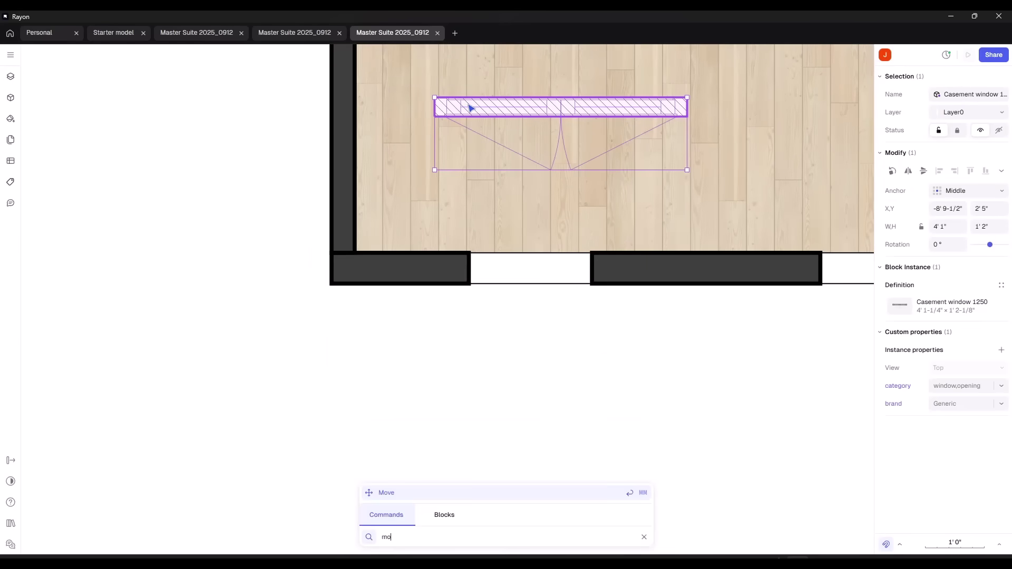
key(Return)
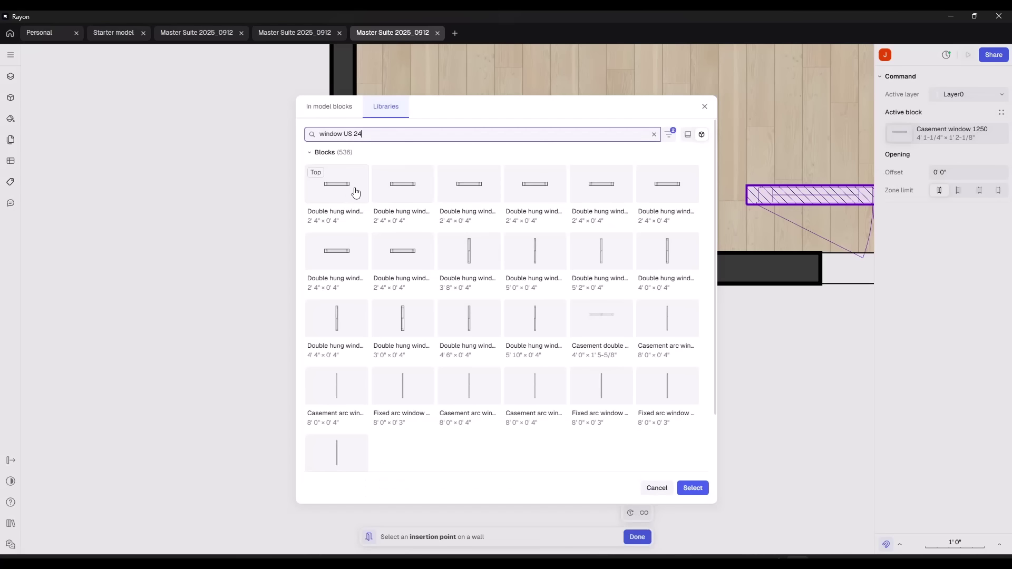
Step: Insert a Double hung window US 2452 block in the leftmost gap of the bedroom's lower wall
click(352, 190)
click(693, 487)
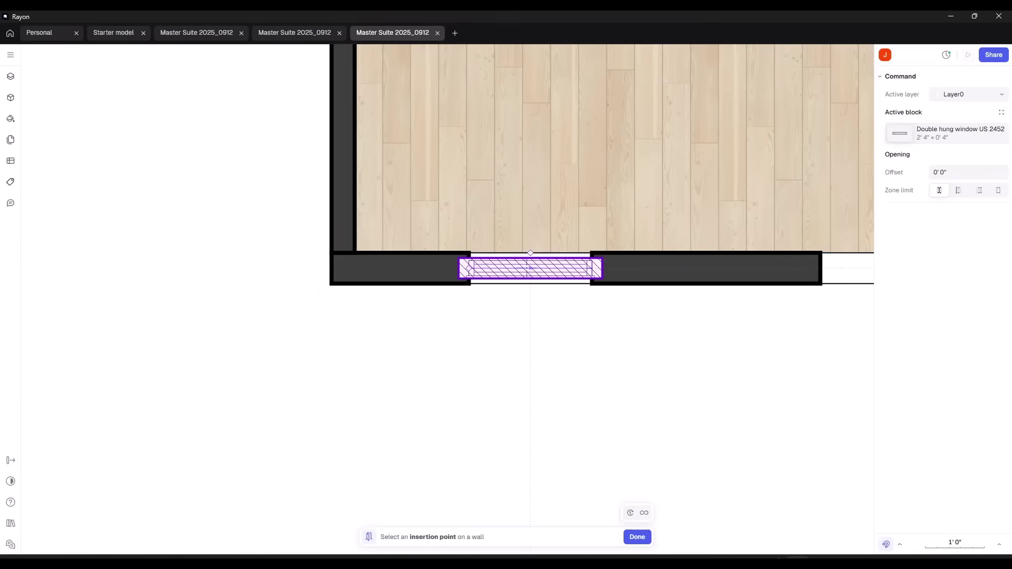
click(529, 272)
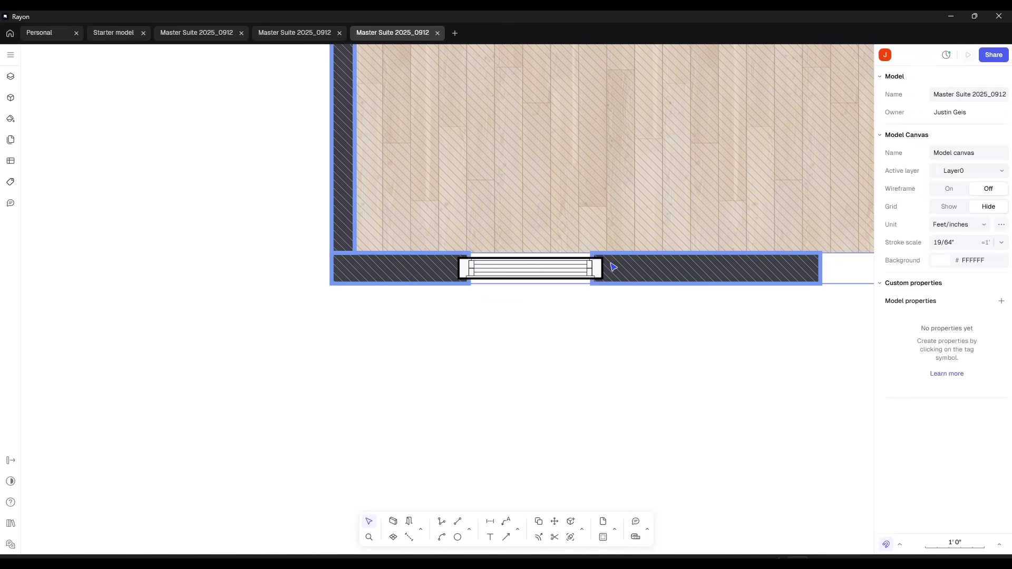
Step: Move the double hung window horizontally so its left end meets the left edge of the wall gap
text(mov)
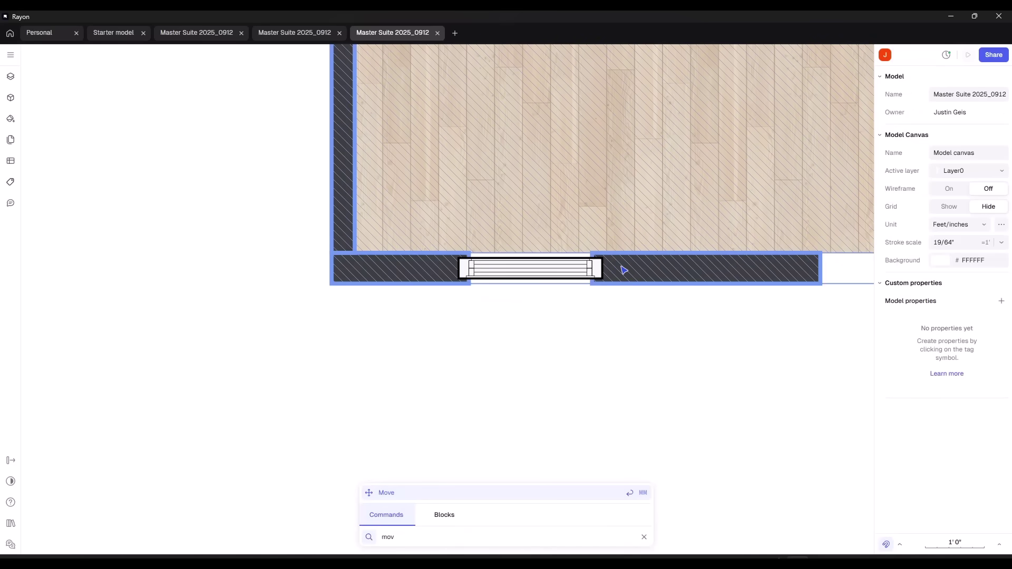
key(Return)
scroll(502, 271, up, 5)
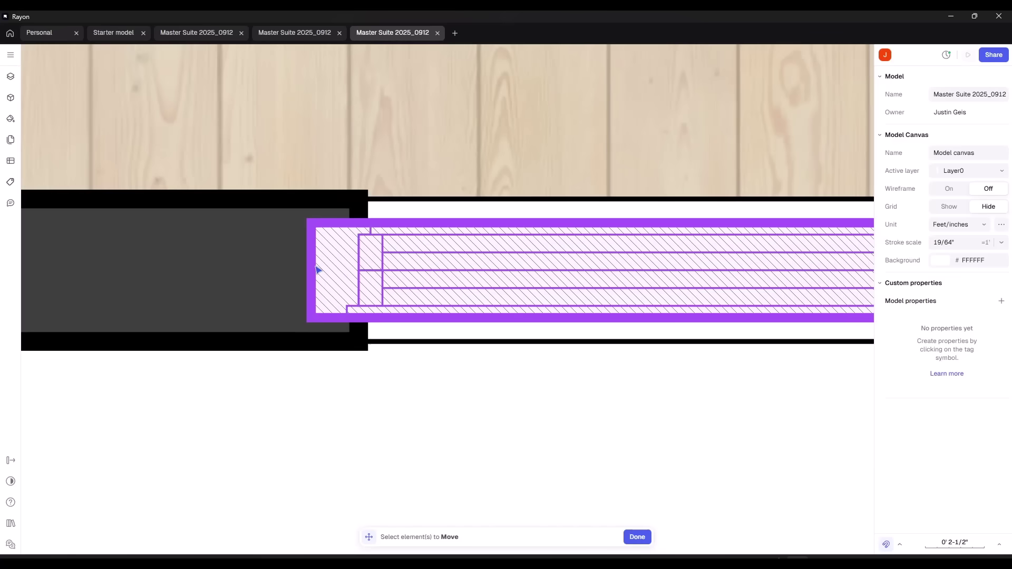
click(313, 272)
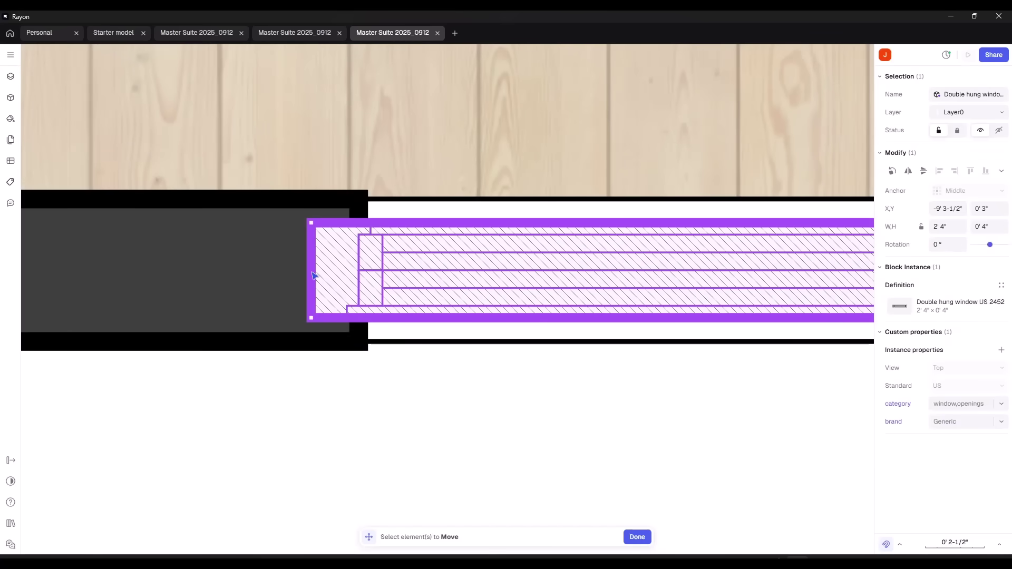
key(Return)
click(311, 271)
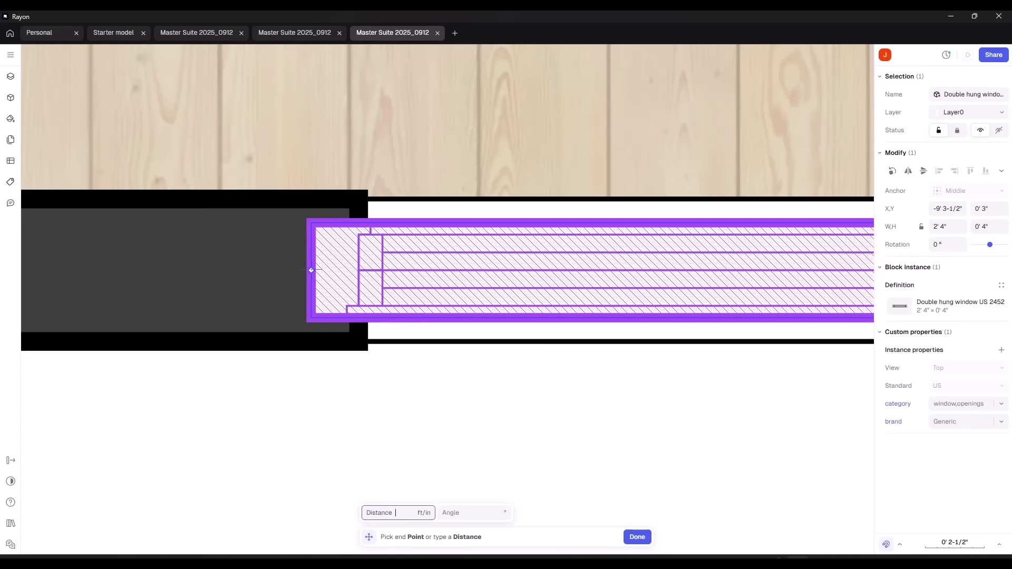
click(360, 271)
Step: Scale the double hung window from its left end so its right end meets the gap's right edge
scroll(359, 271, down, 10)
scroll(343, 265, up, 3)
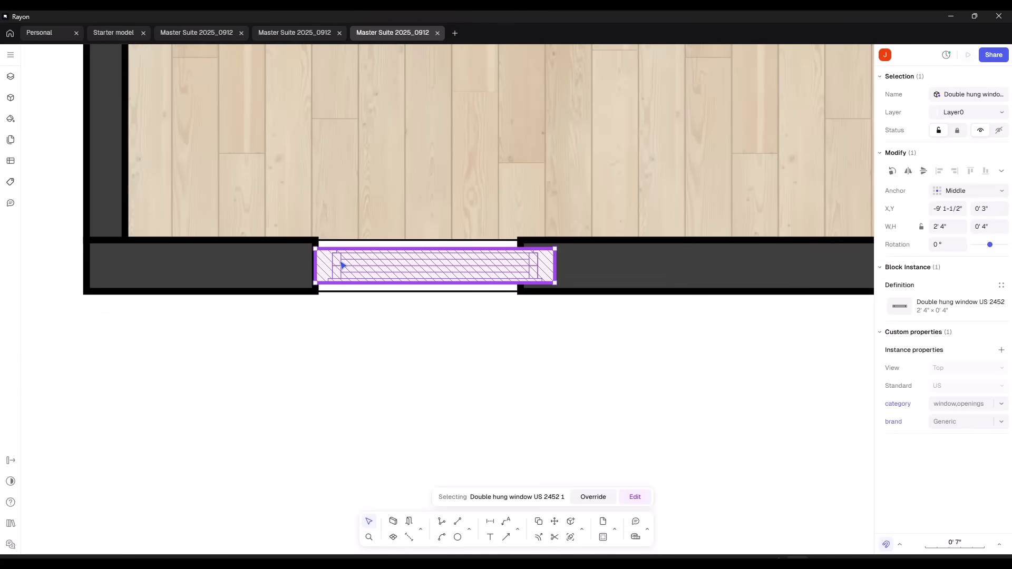
text(scale)
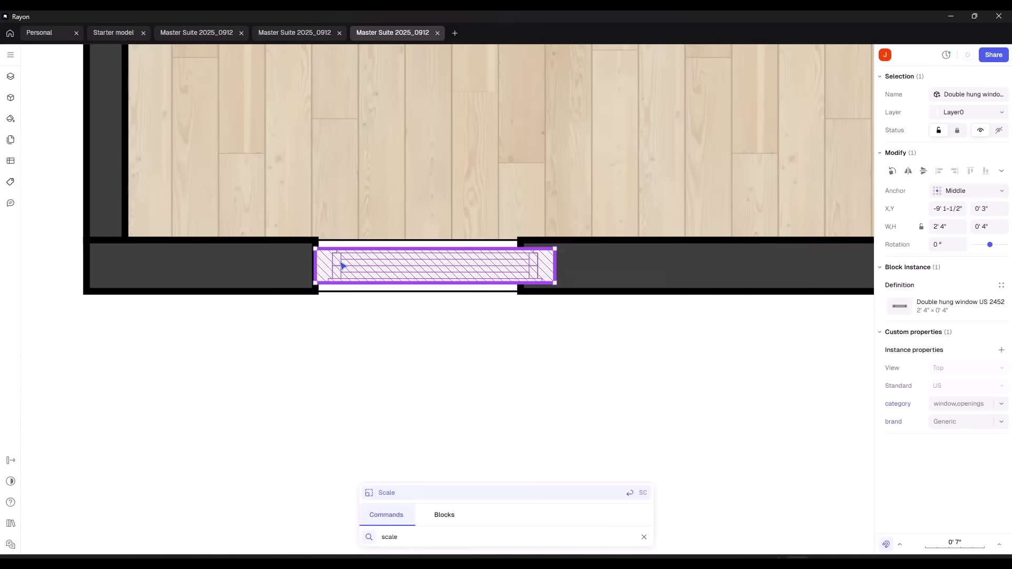
key(Return)
click(316, 265)
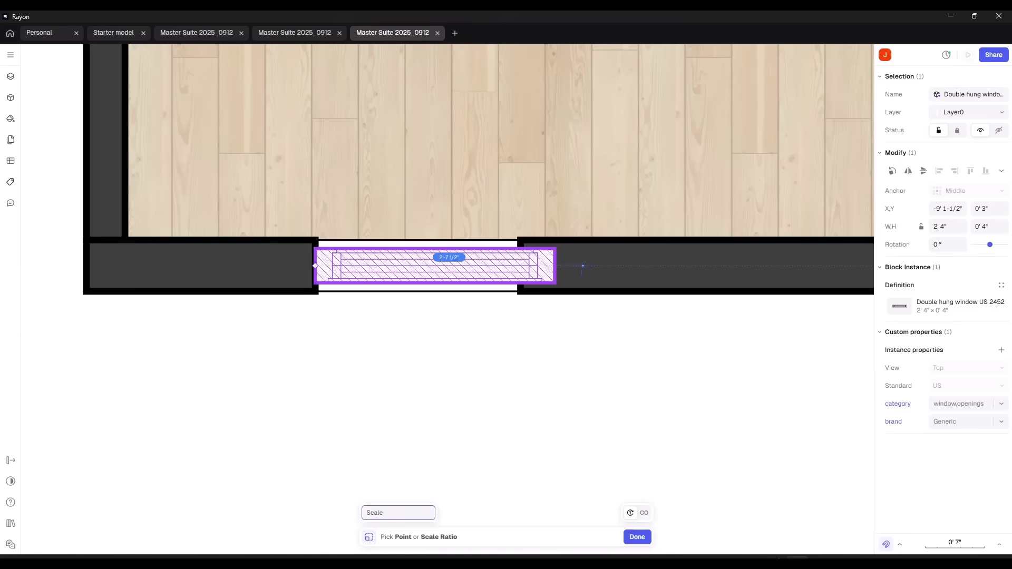
click(556, 266)
click(521, 267)
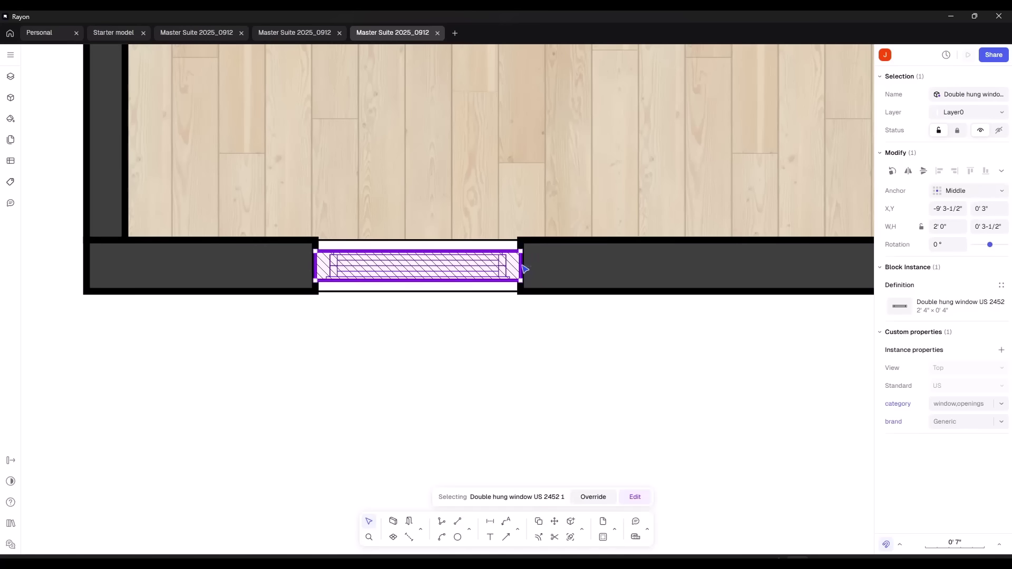
click(459, 357)
Step: Copy the scaled double hung window into the middle and rightmost gaps of the bedroom's lower wall
scroll(375, 364, down, 5)
scroll(366, 334, up, 3)
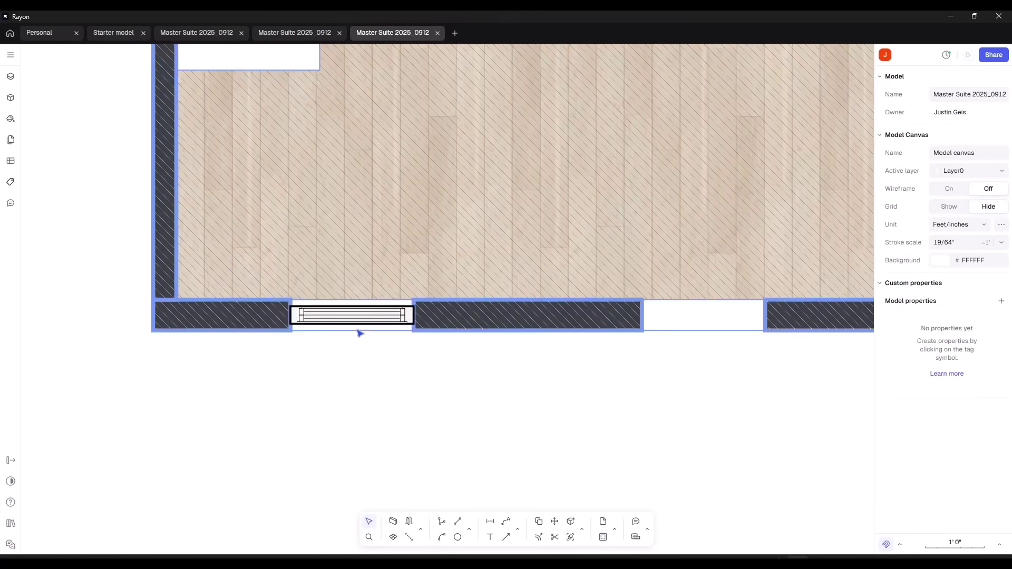
click(357, 318)
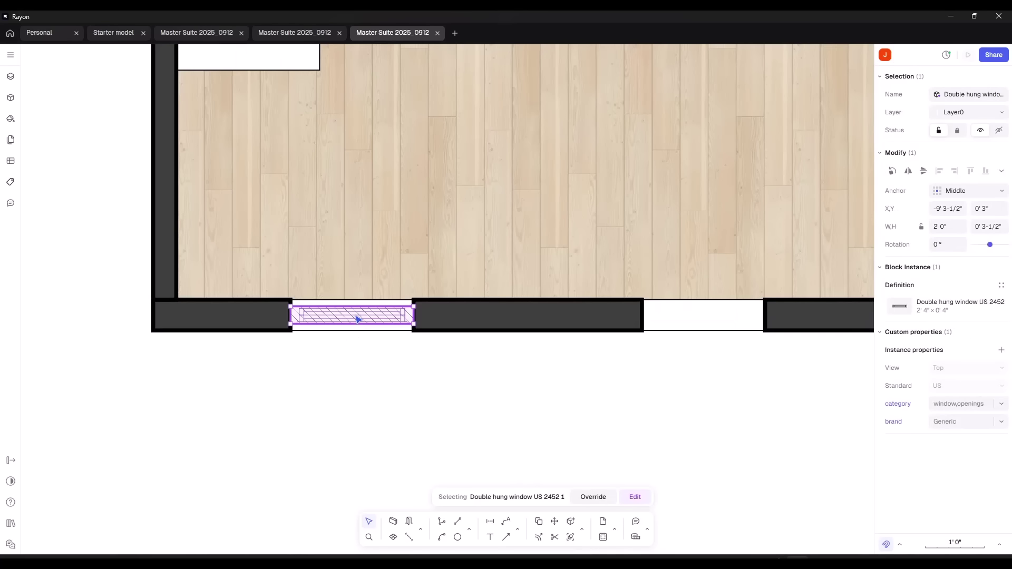
text(cop)
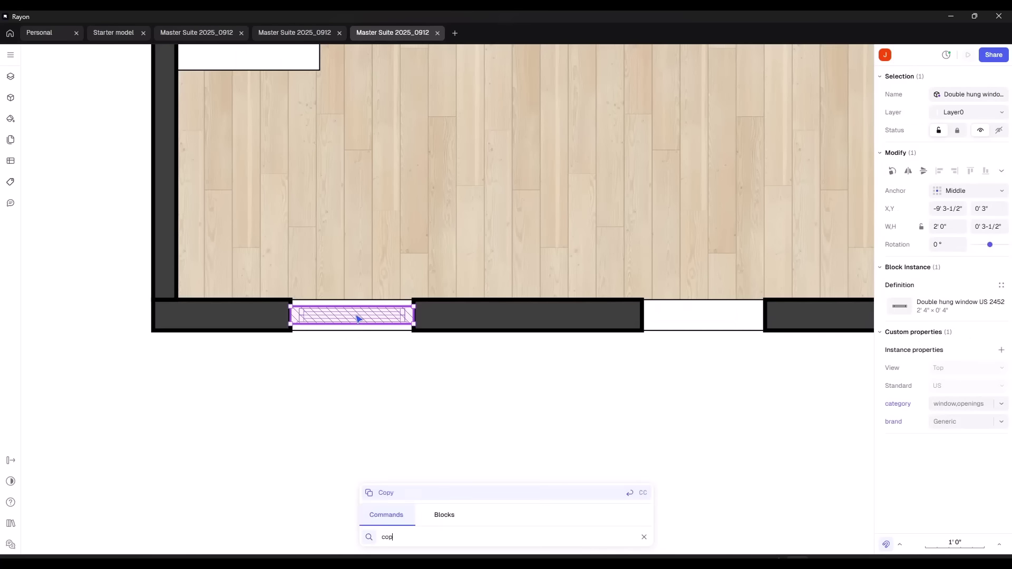
key(Return)
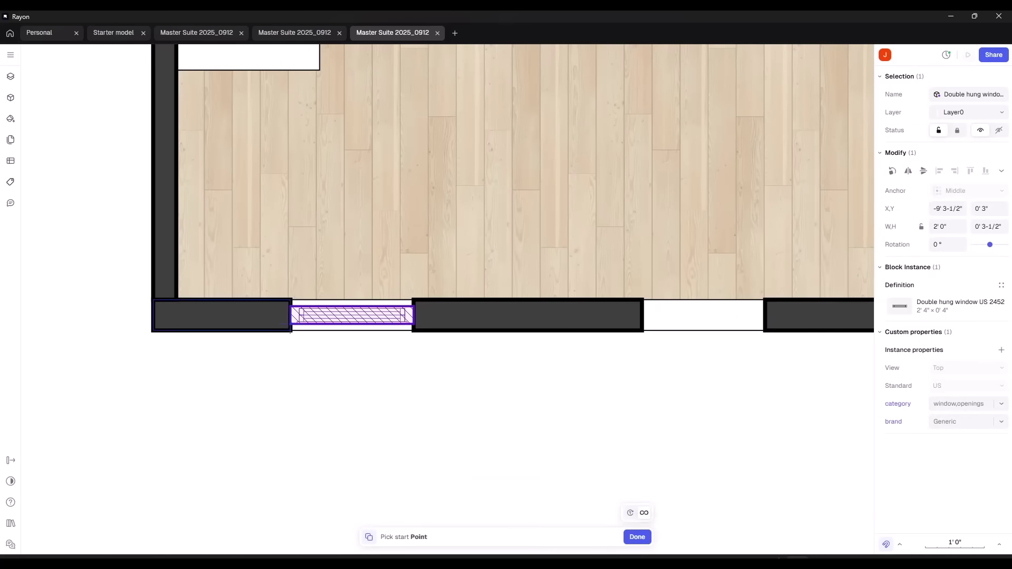
click(291, 331)
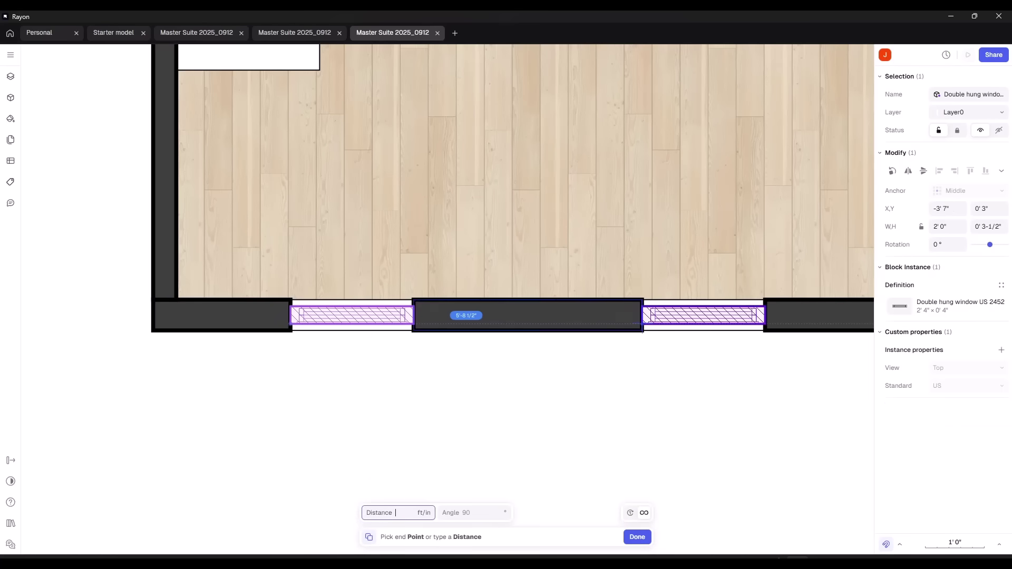
scroll(680, 323, down, 10)
scroll(712, 324, up, 12)
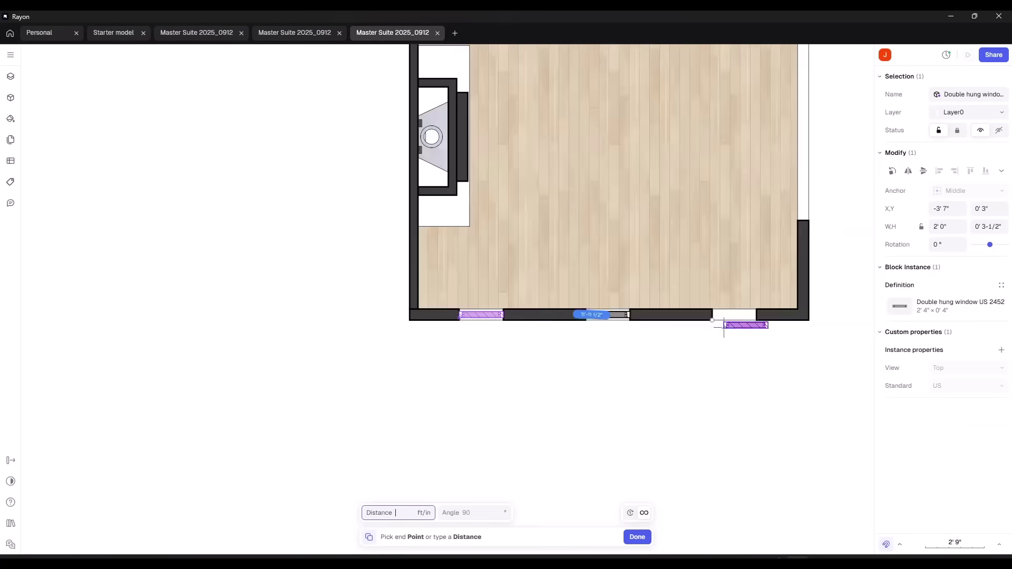
scroll(678, 306, down, 5)
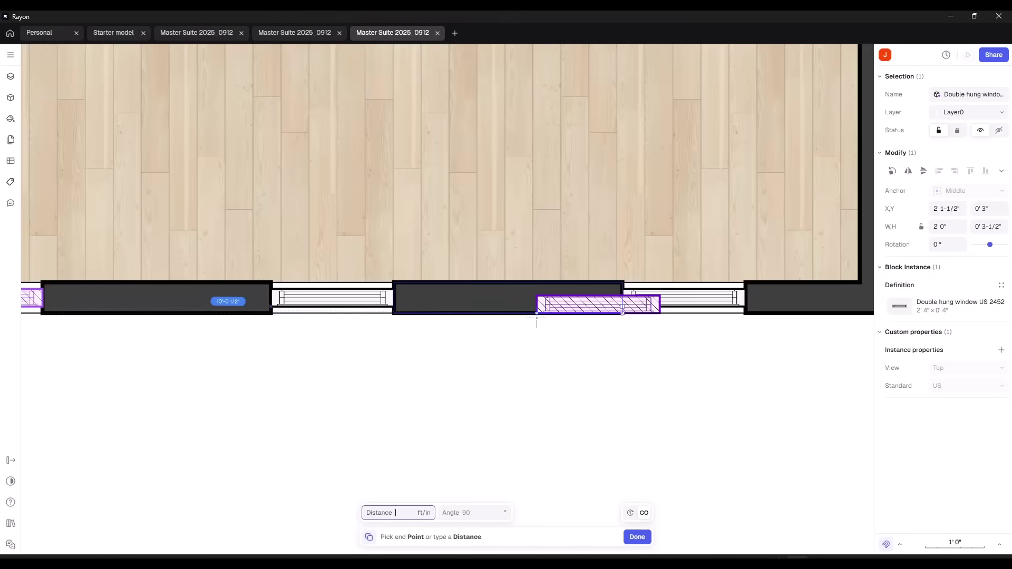
click(542, 340)
scroll(522, 383, down, 3)
key(Escape)
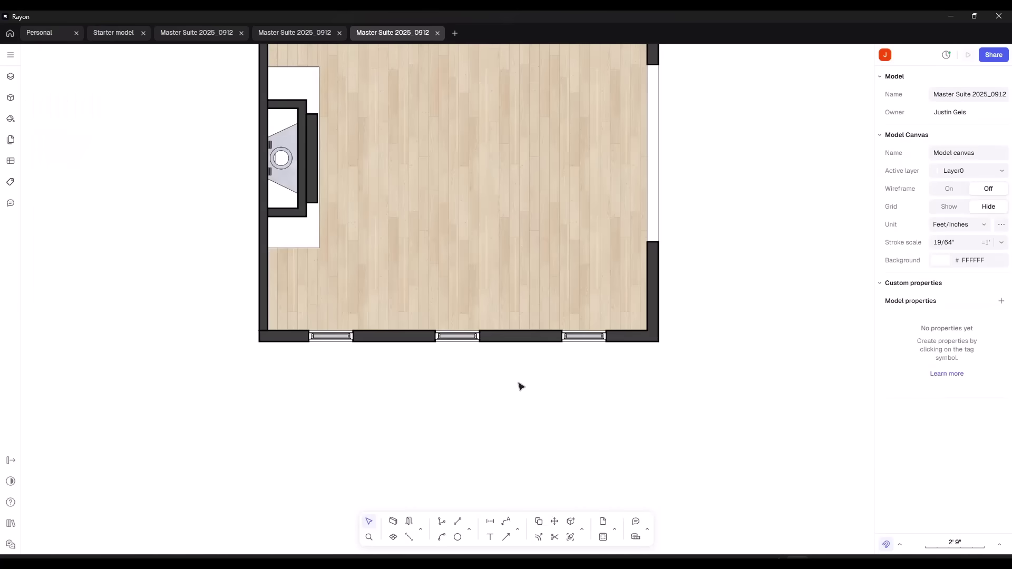
Step: Switch to the furnished Master Suite plan, examine its door and window openings, and bring up the other Master Suite 2025_0912 window
scroll(460, 274, down, 5)
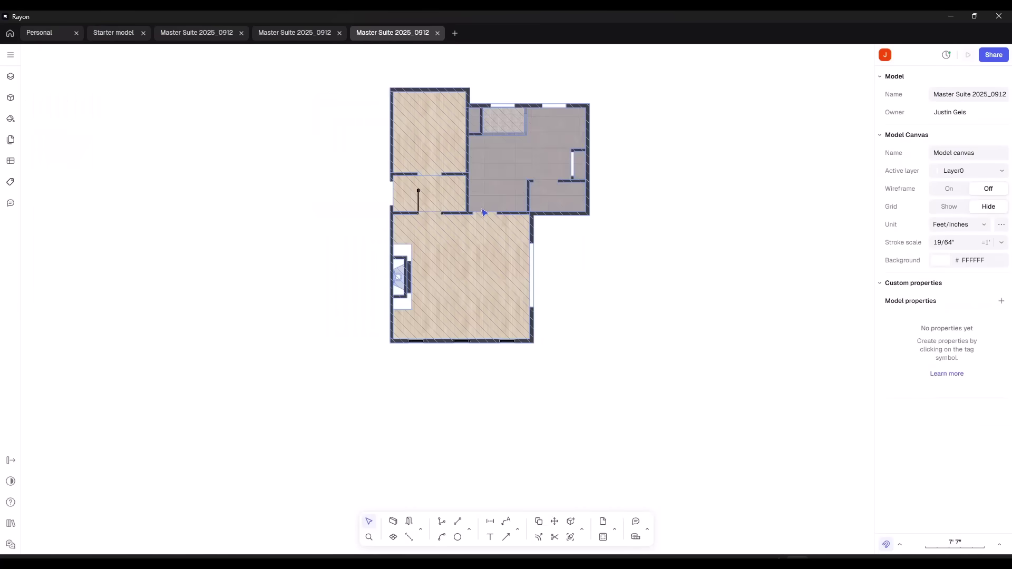
scroll(485, 242, up, 3)
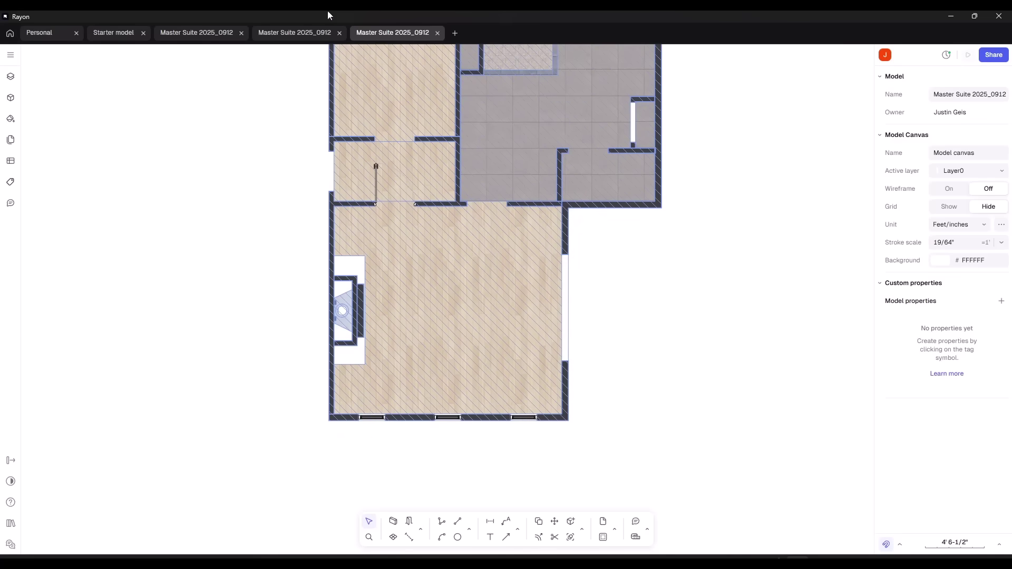
click(281, 33)
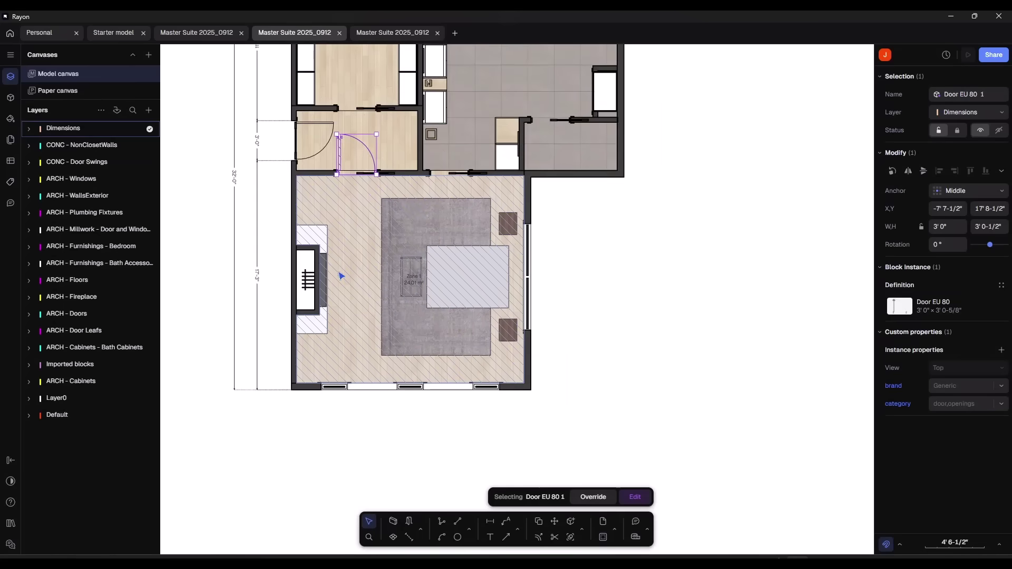
scroll(527, 245, up, 5)
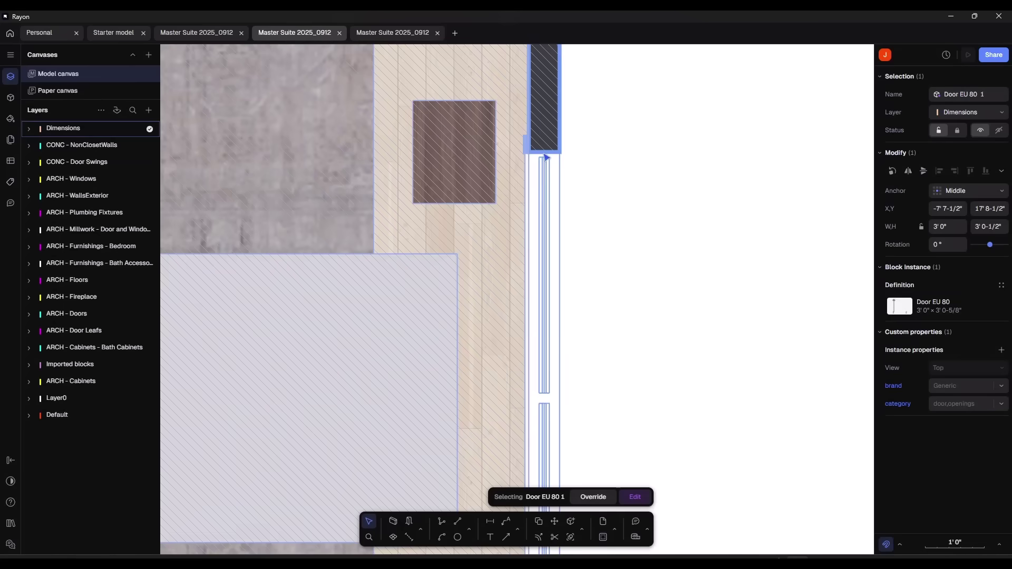
scroll(547, 195, down, 5)
scroll(486, 332, down, 5)
scroll(493, 140, up, 8)
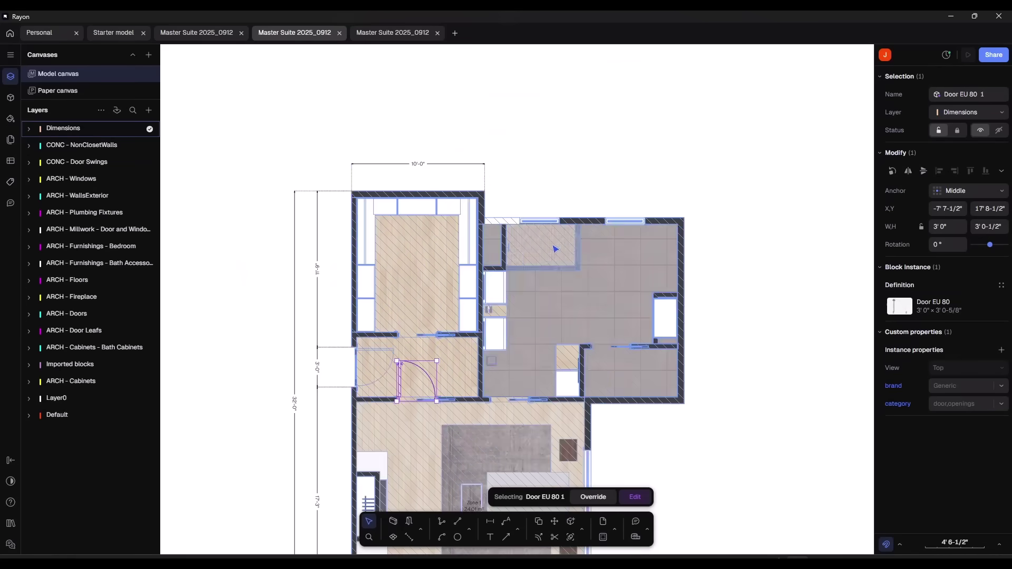
scroll(498, 199, down, 5)
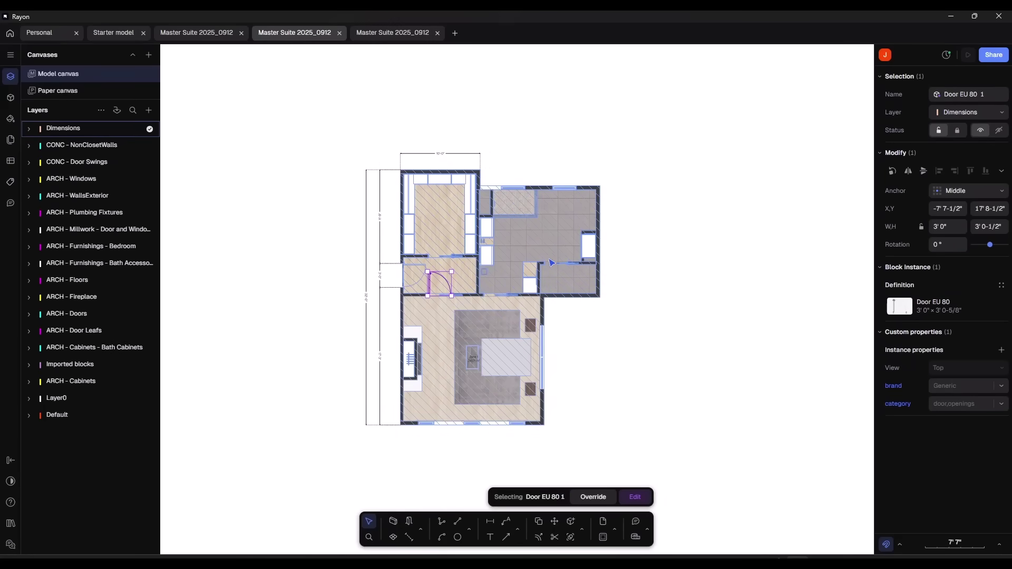
scroll(554, 300, up, 2)
scroll(539, 233, down, 2)
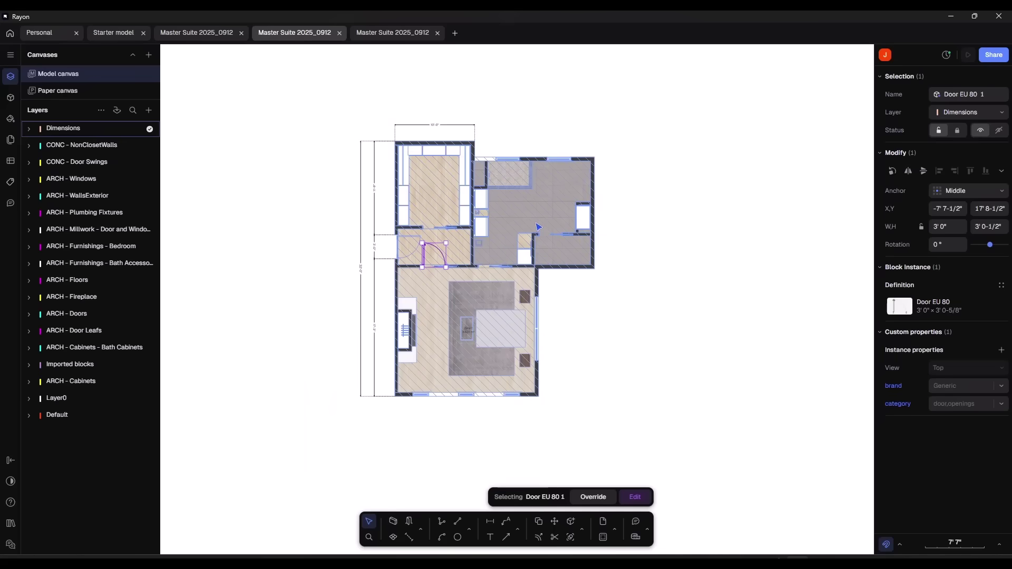
scroll(538, 219, up, 2)
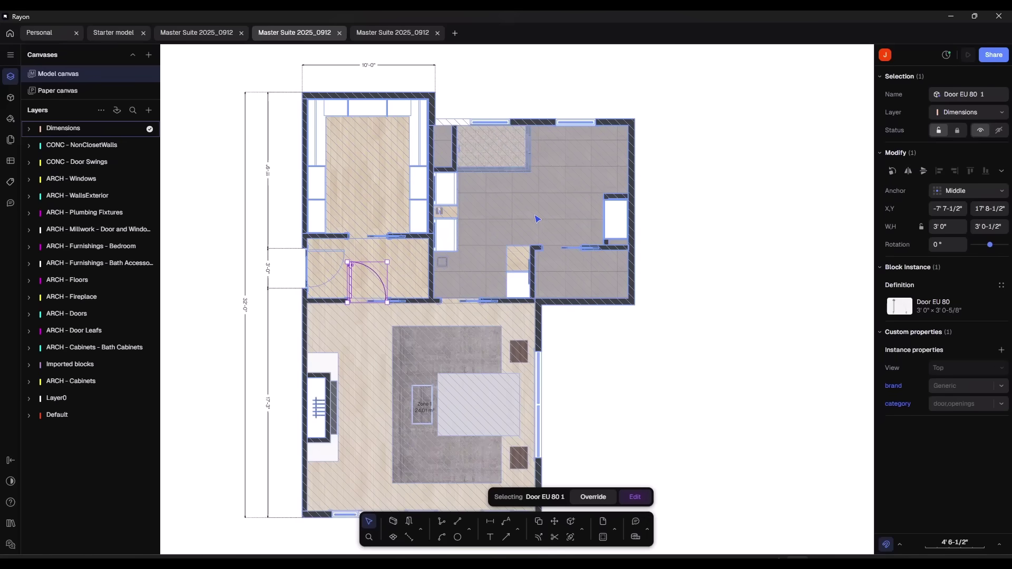
mouse_move(751, 562)
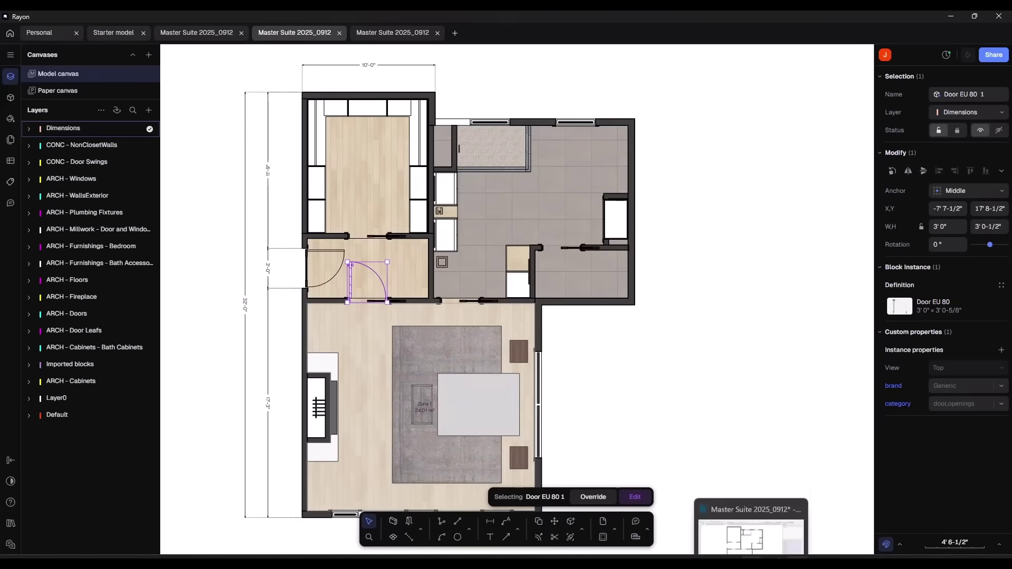
click(767, 527)
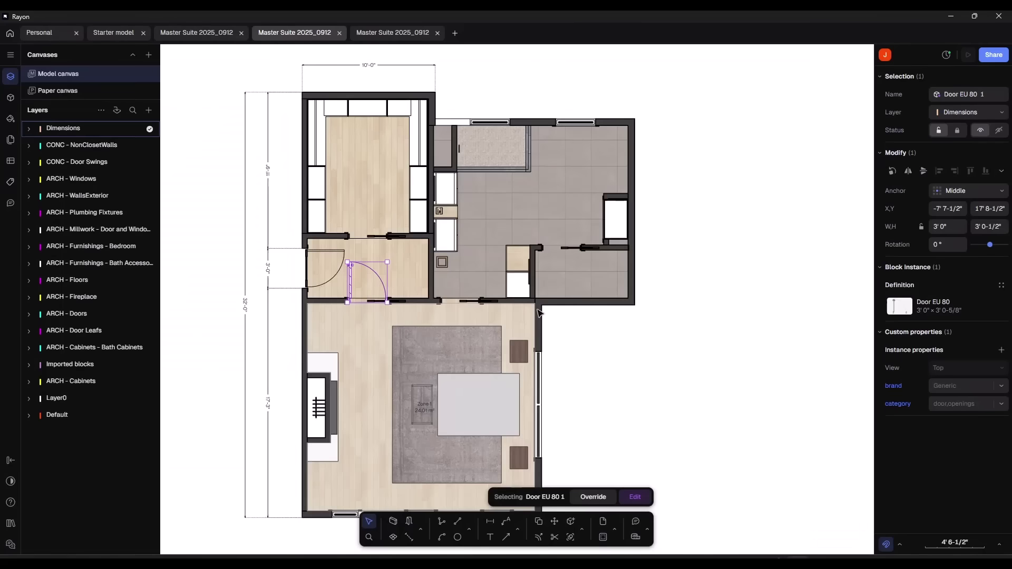
Step: Deselect the hallway door and inspect the furnished plan's overall layout and bathroom walls
key(Delete)
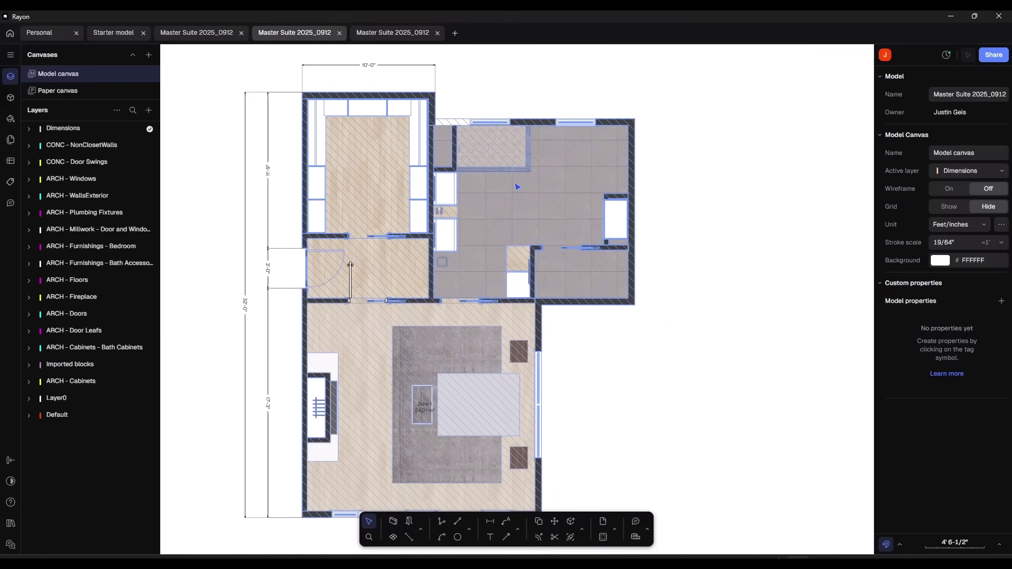
scroll(490, 210, down, 3)
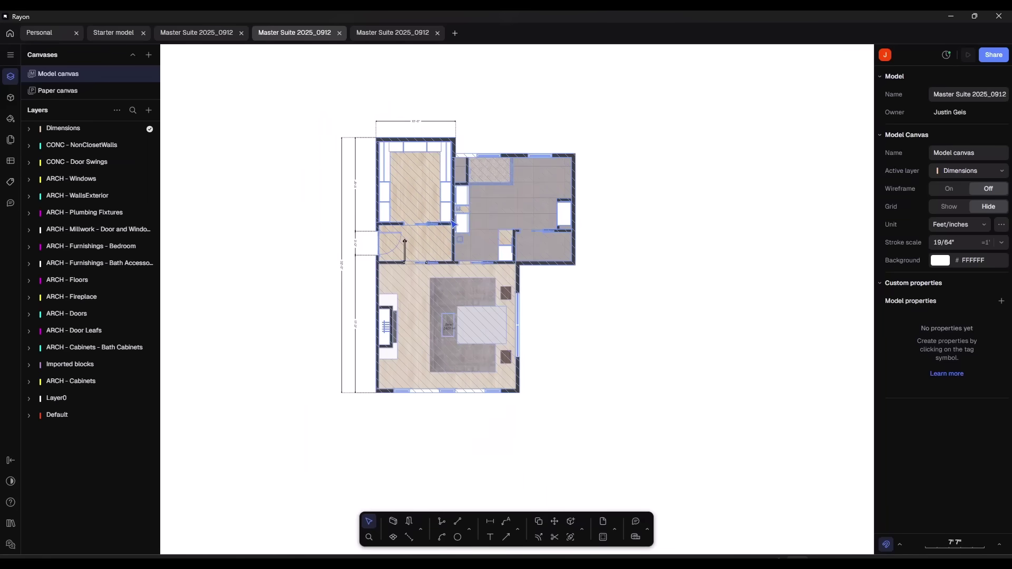
scroll(454, 224, up, 3)
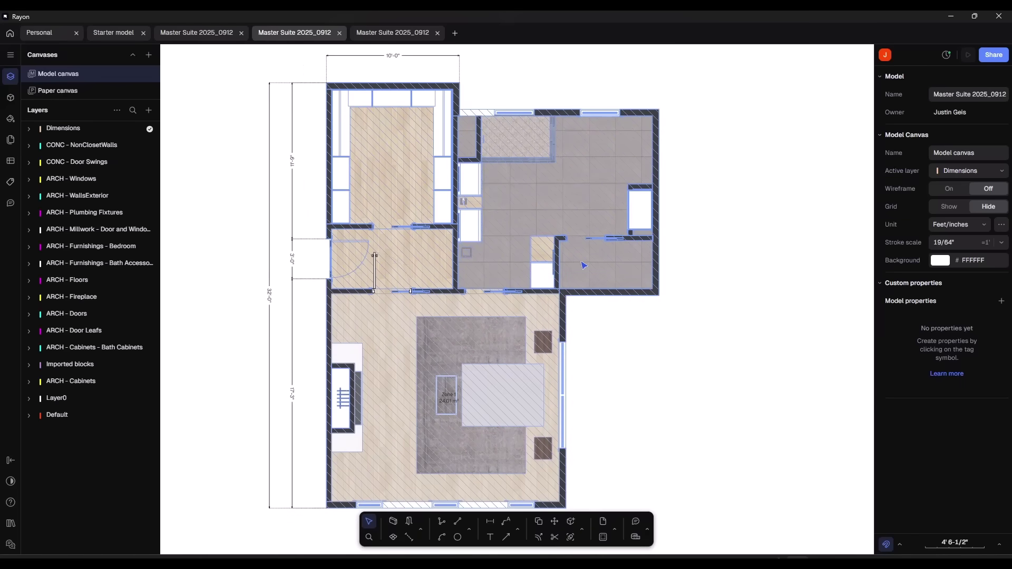
middle_drag(584, 265, 624, 261)
key(Escape)
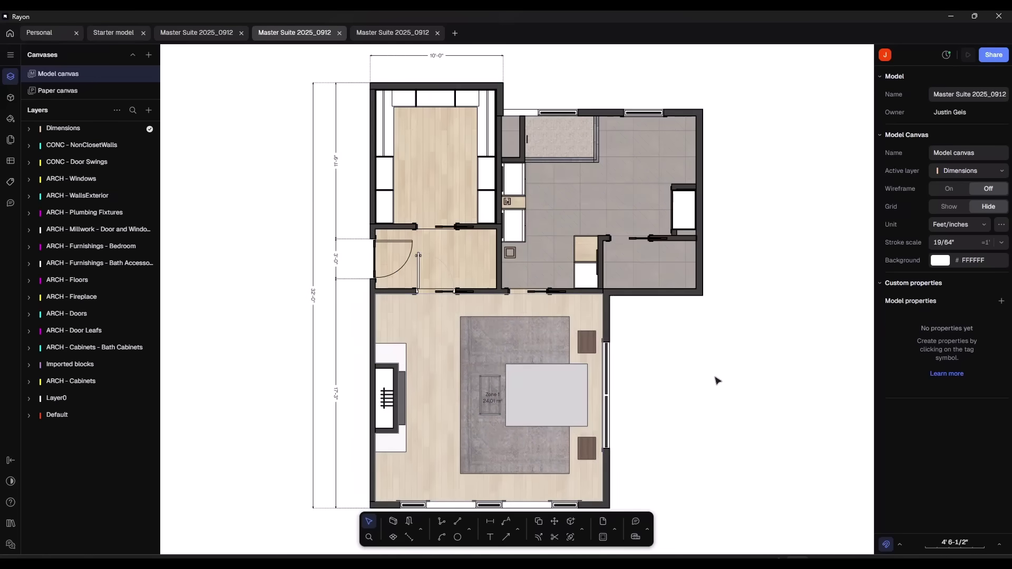
scroll(717, 380, down, 5)
scroll(780, 379, up, 5)
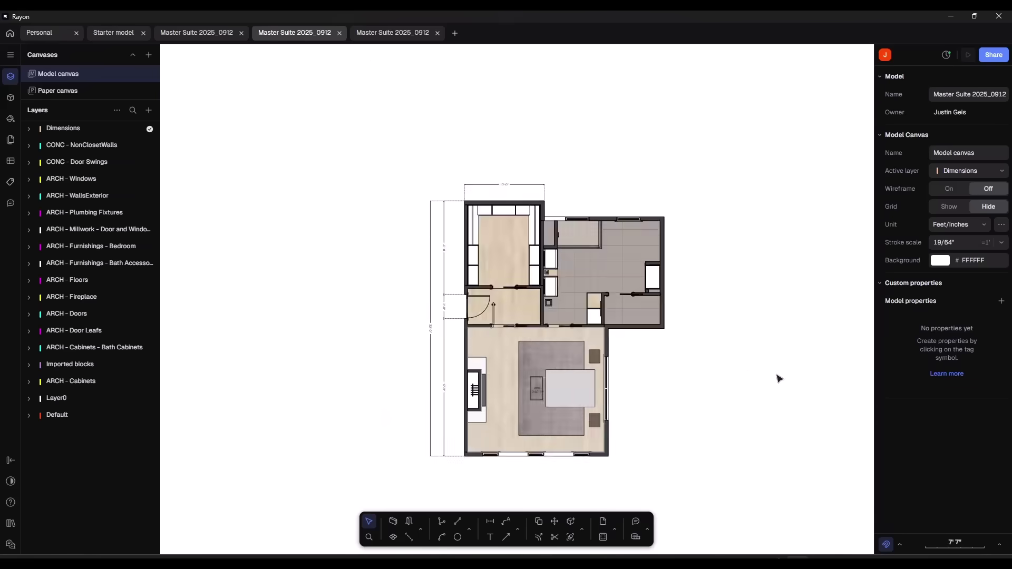
scroll(640, 309, up, 5)
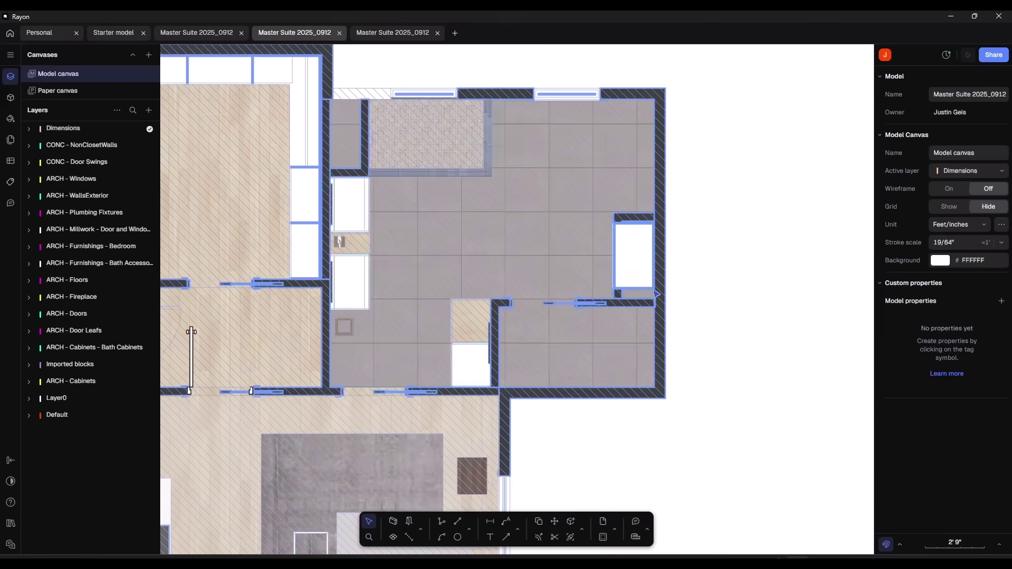
Step: Open the PlanBW block for editing, try moving the bottom edge line of the bathroom compartment's upper wall downward, and undo the move
double_click(641, 308)
click(641, 311)
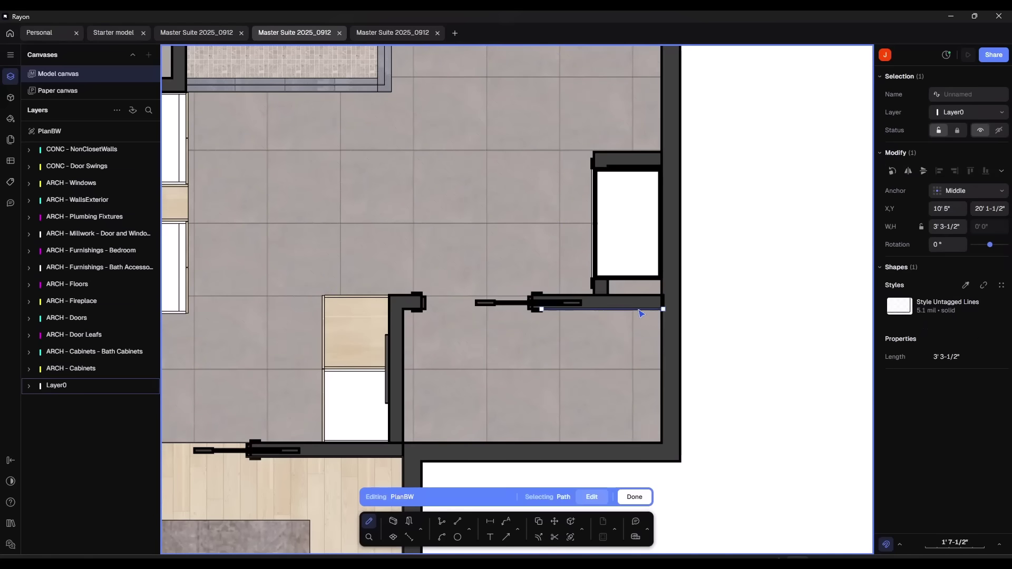
drag(641, 313, 654, 340)
click(658, 344)
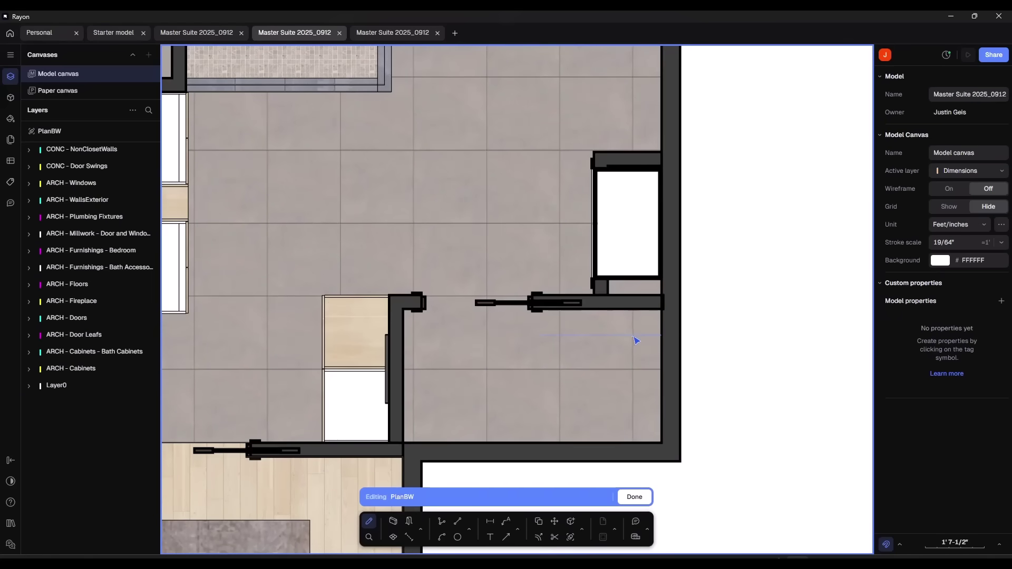
click(647, 334)
key(ctrl+z)
scroll(743, 302, down, 5)
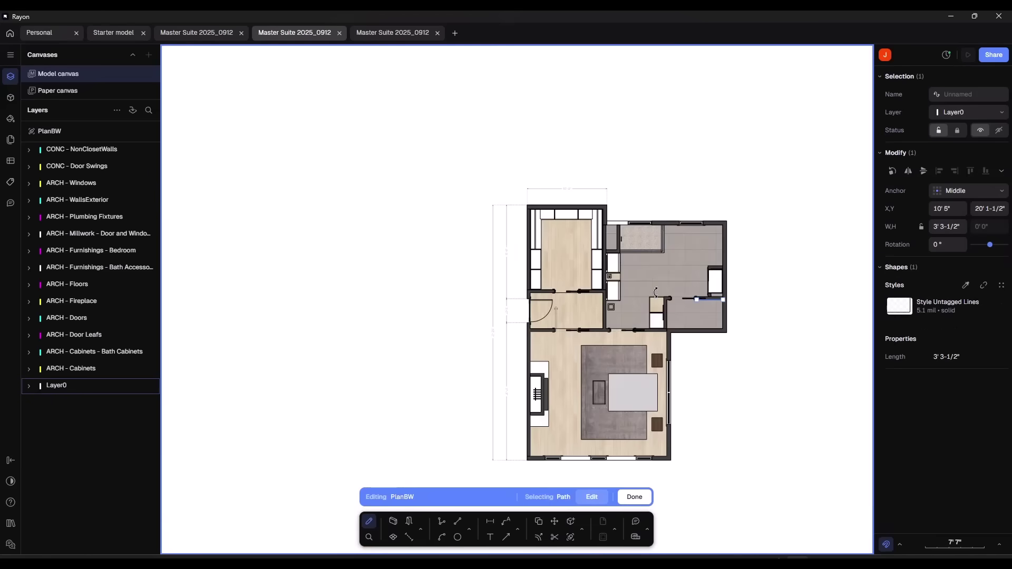
Step: Draw a stepped three-segment wall in the empty area beside the plan, with the first horizontal segment about 11' 9" long
middle_drag(781, 282, 514, 211)
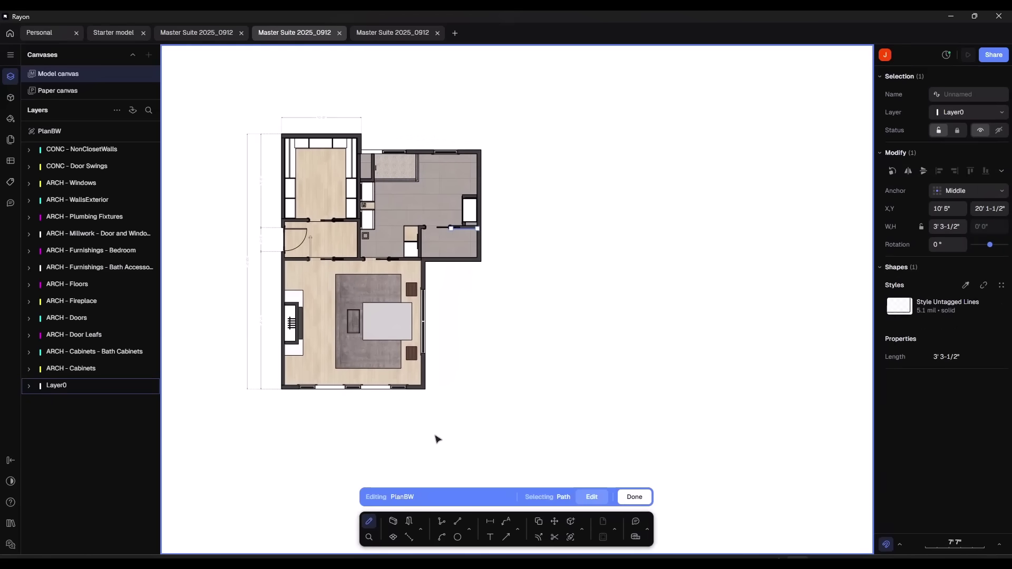
click(393, 520)
click(491, 309)
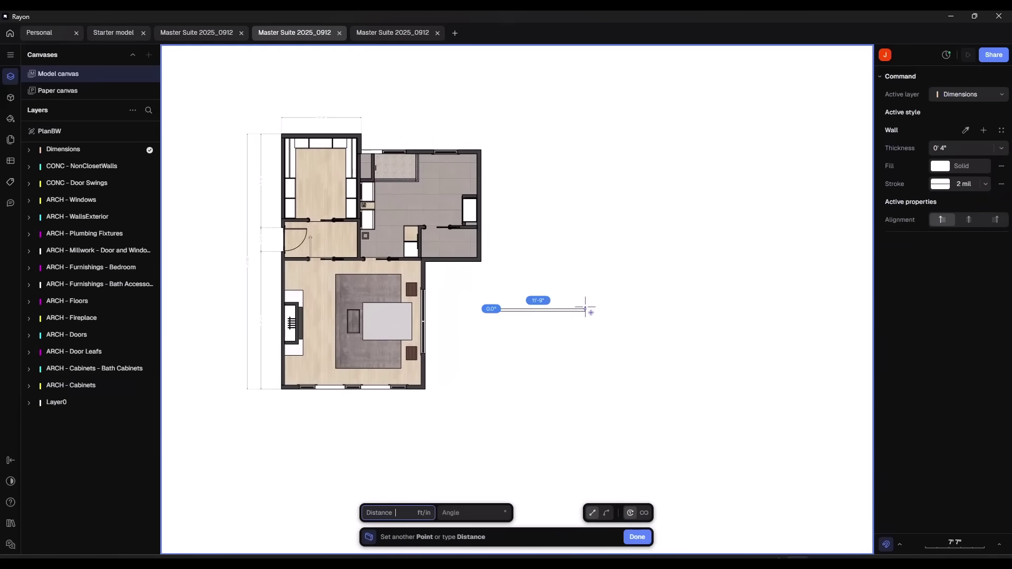
click(585, 310)
click(586, 255)
click(664, 255)
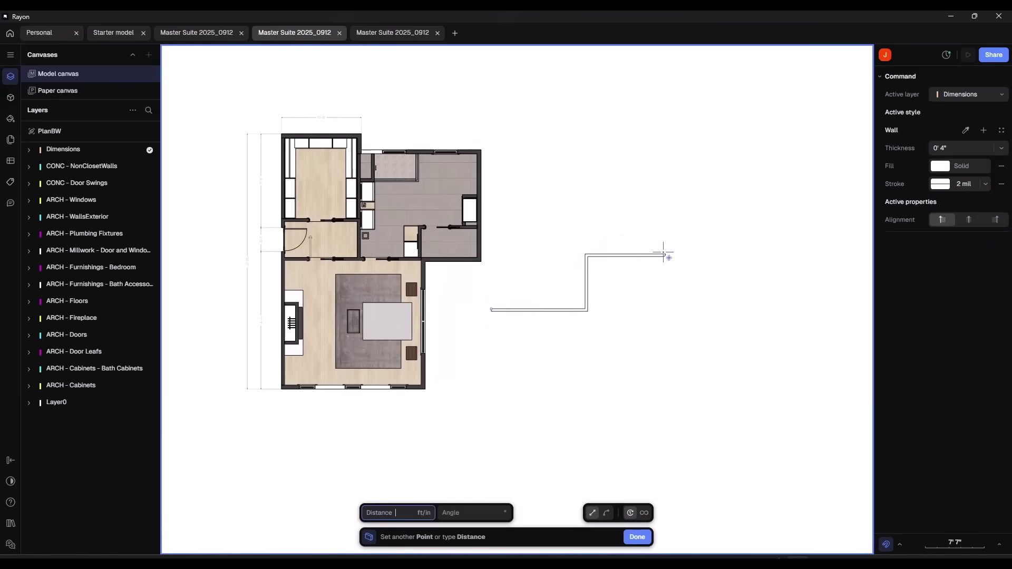
key(Return)
Step: Insert a Door EU 80 opening at the middle of the stepped wall's lower horizontal segment
click(395, 519)
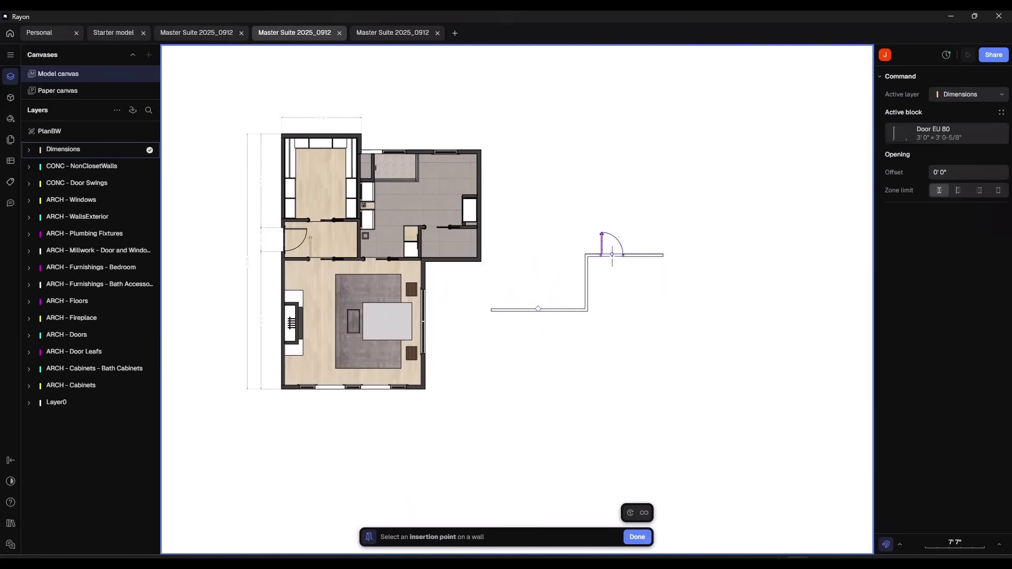
scroll(612, 255, up, 5)
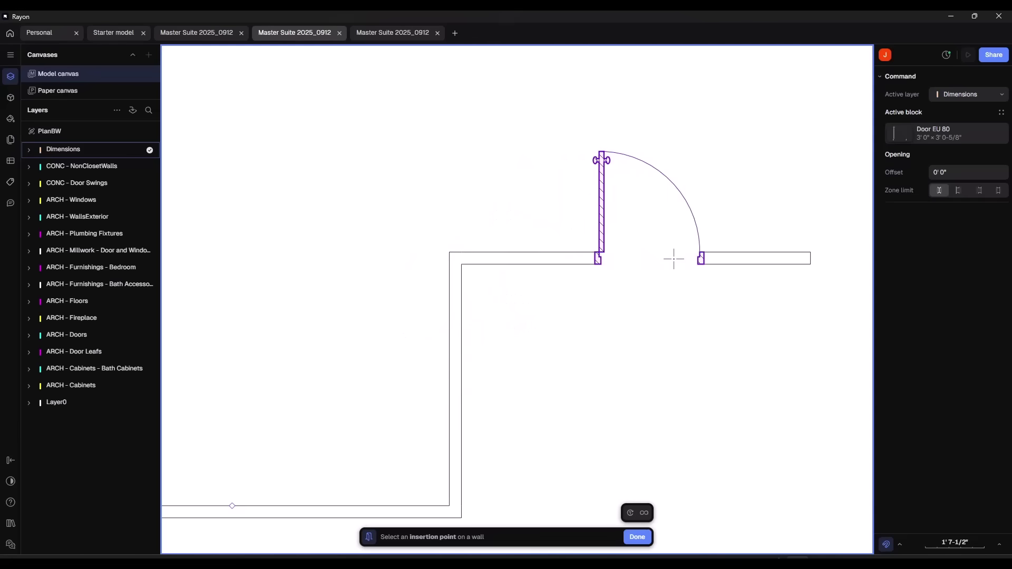
scroll(665, 249, down, 3)
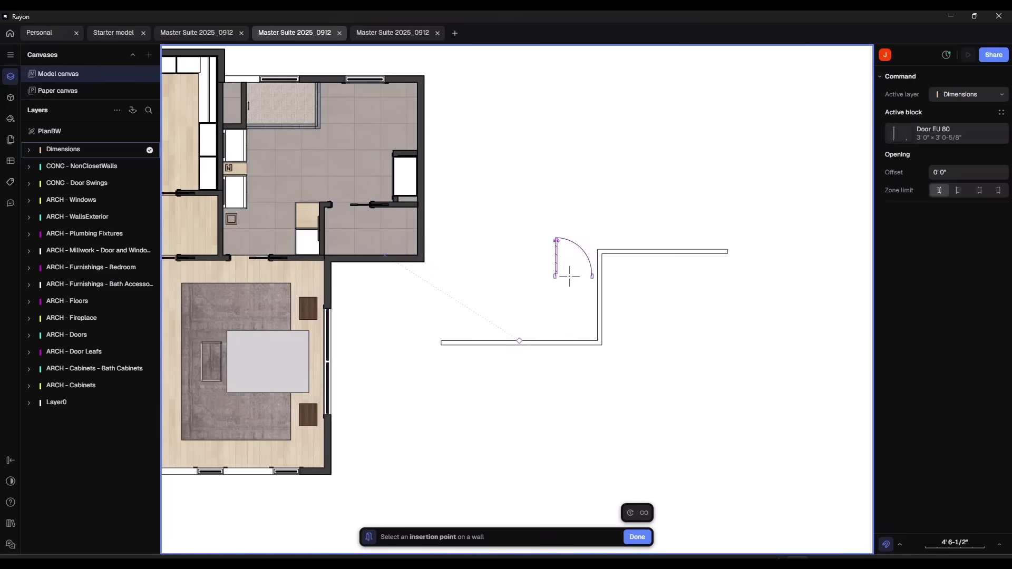
click(519, 341)
scroll(607, 289, down, 8)
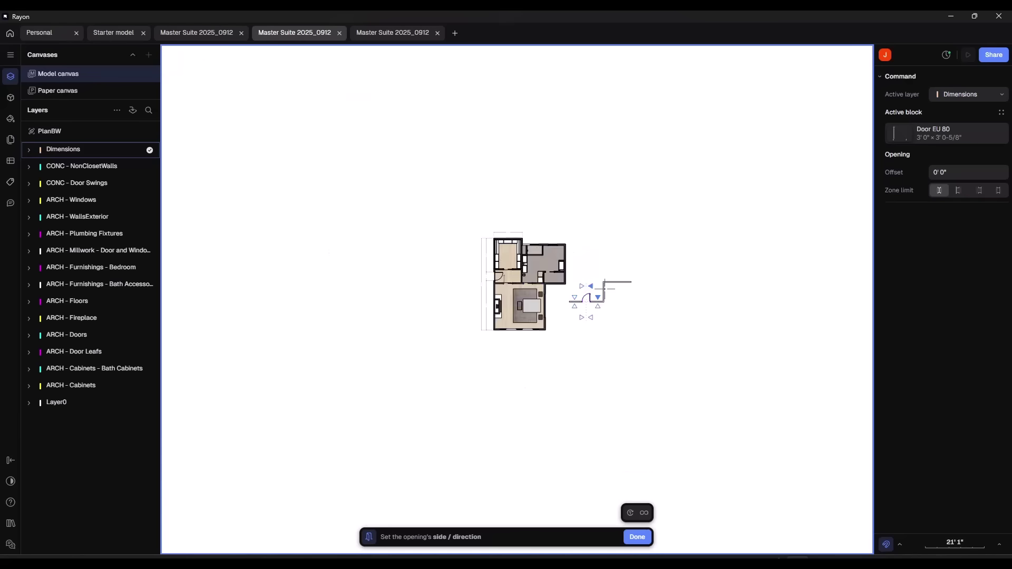
scroll(532, 275, up, 5)
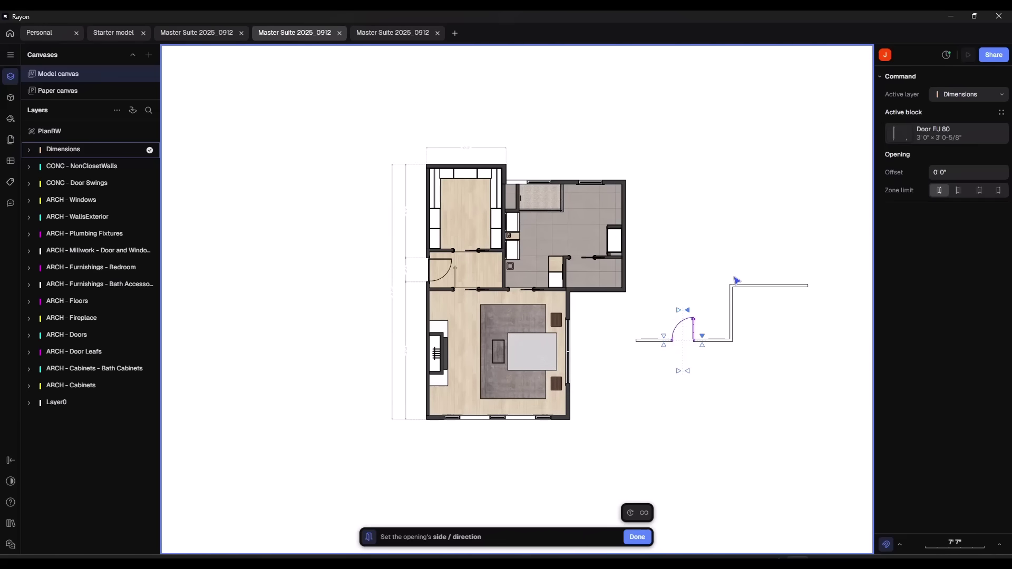
Step: Create a new model and draw a closed rectangular perimeter of walls about 31 by 35 feet
click(44, 35)
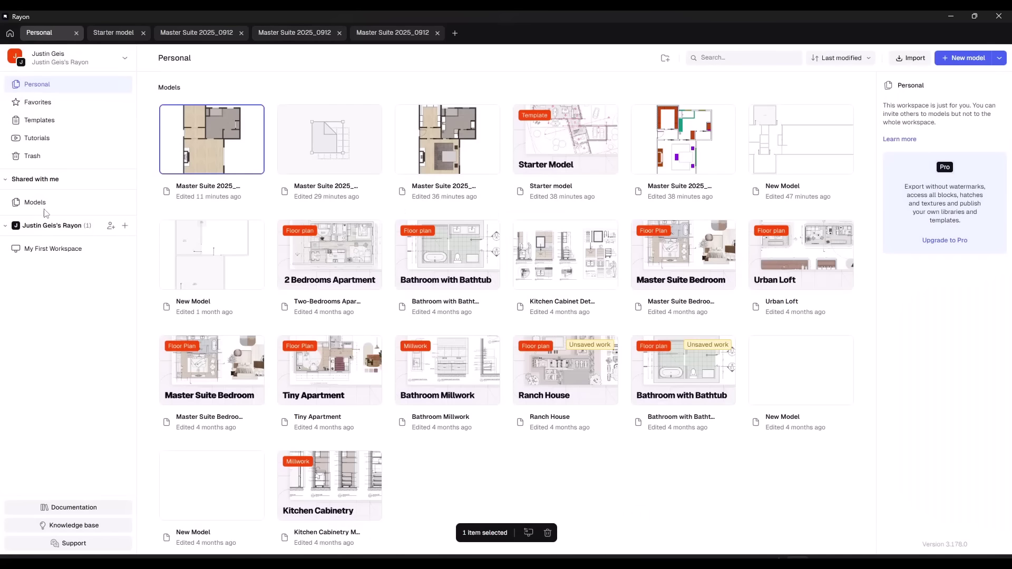
click(964, 58)
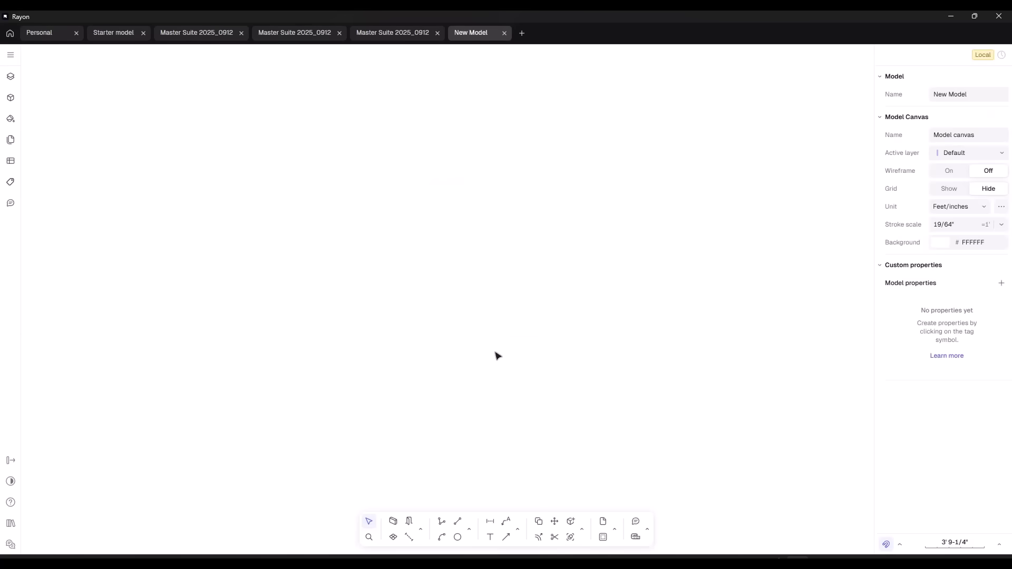
key(w)
click(319, 171)
click(498, 171)
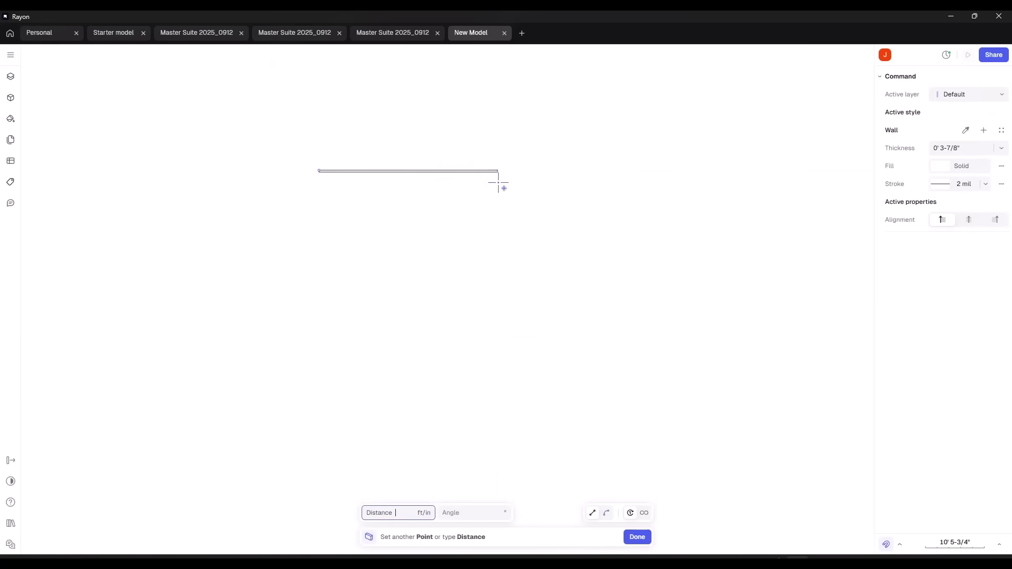
click(497, 371)
click(319, 371)
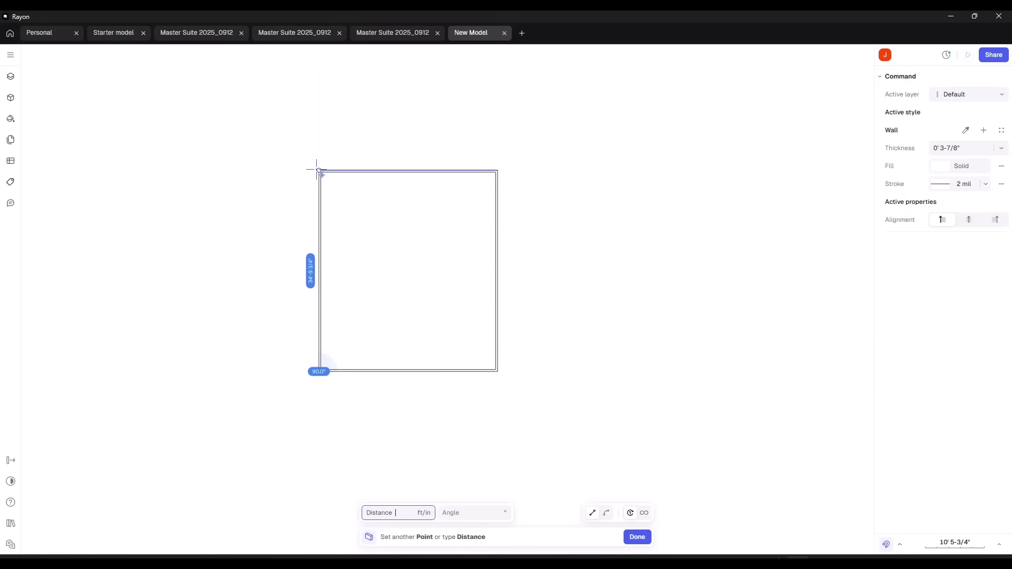
click(319, 171)
Step: Draw an L-shaped wall enclosing a small room about 11' 8" wide and 10' 10" deep in the perimeter's upper-right corner
key(w)
click(429, 170)
click(429, 233)
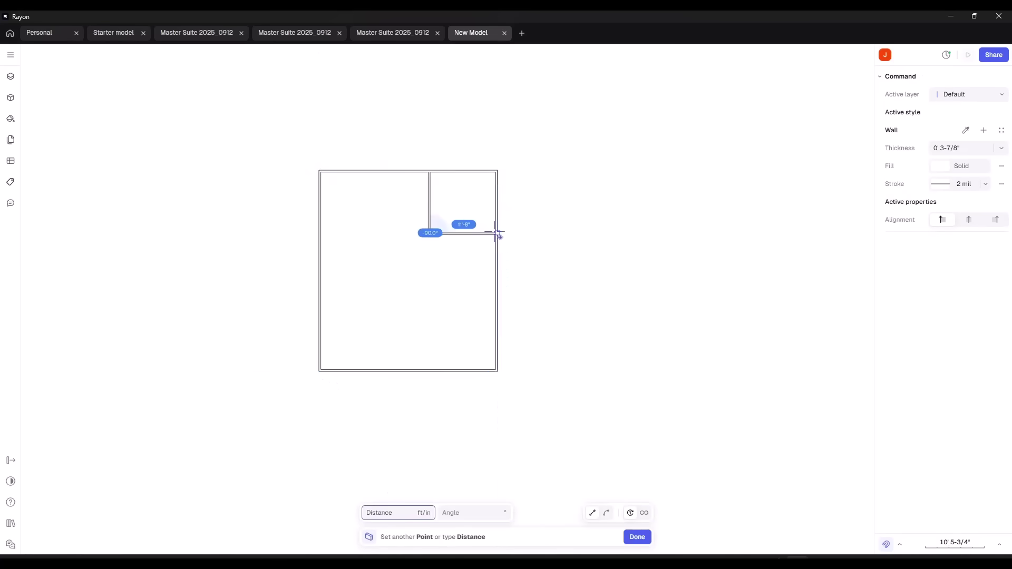
click(497, 233)
key(Escape)
key(w)
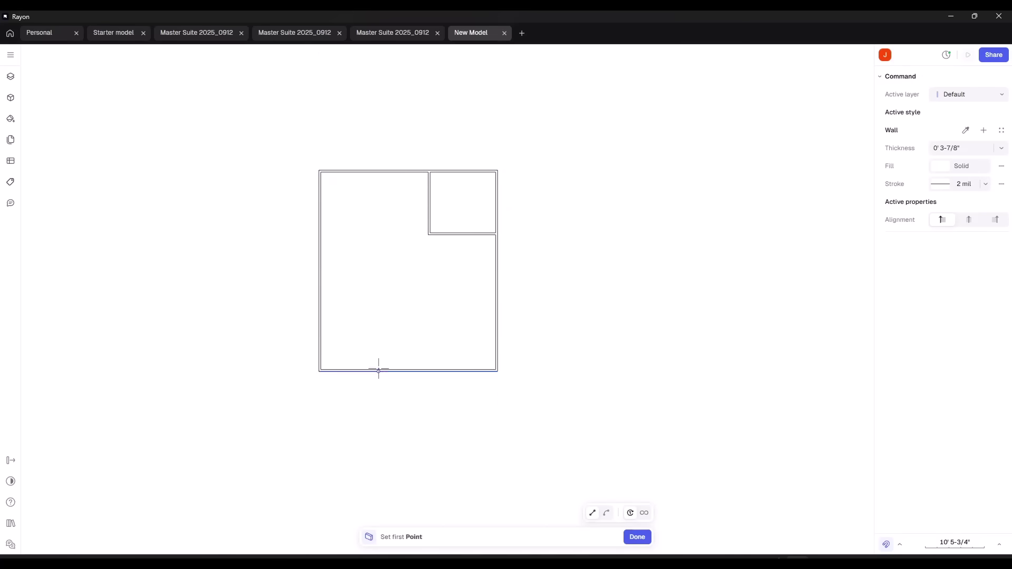
click(319, 309)
click(497, 309)
right_click(561, 372)
key(Escape)
key(o)
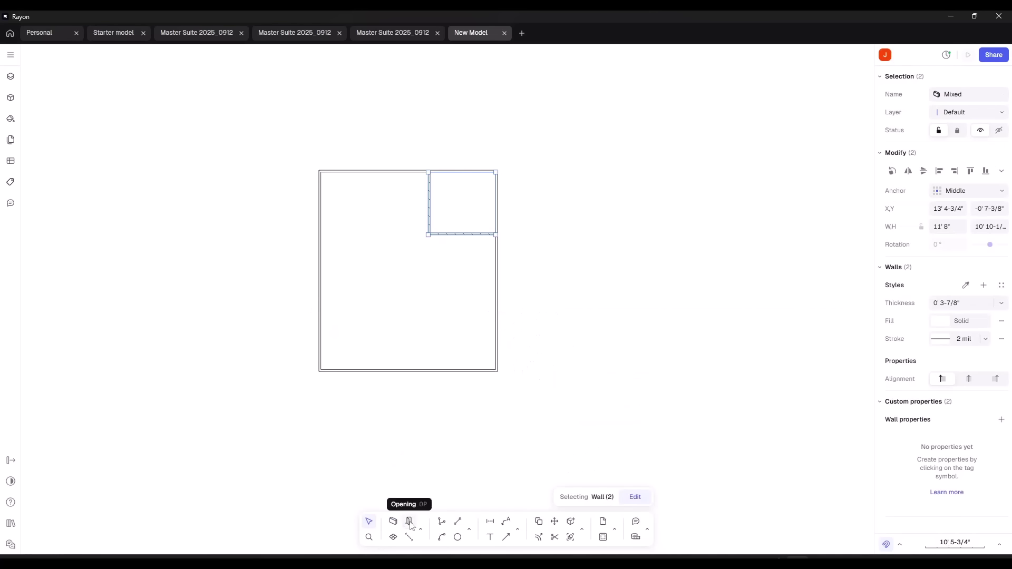
key(Escape)
Step: Draw a horizontal partition wall across the full width of the perimeter's lower part
click(396, 499)
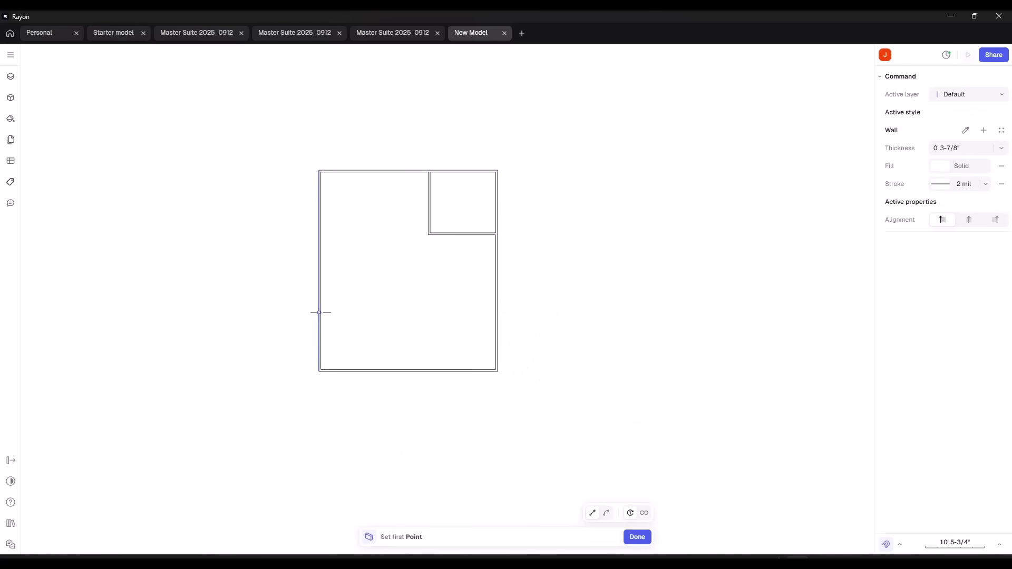
click(318, 311)
click(499, 313)
Step: Insert Door EU 60 openings in the upper part of the left outer wall and in the small corner room's bottom wall
key(w)
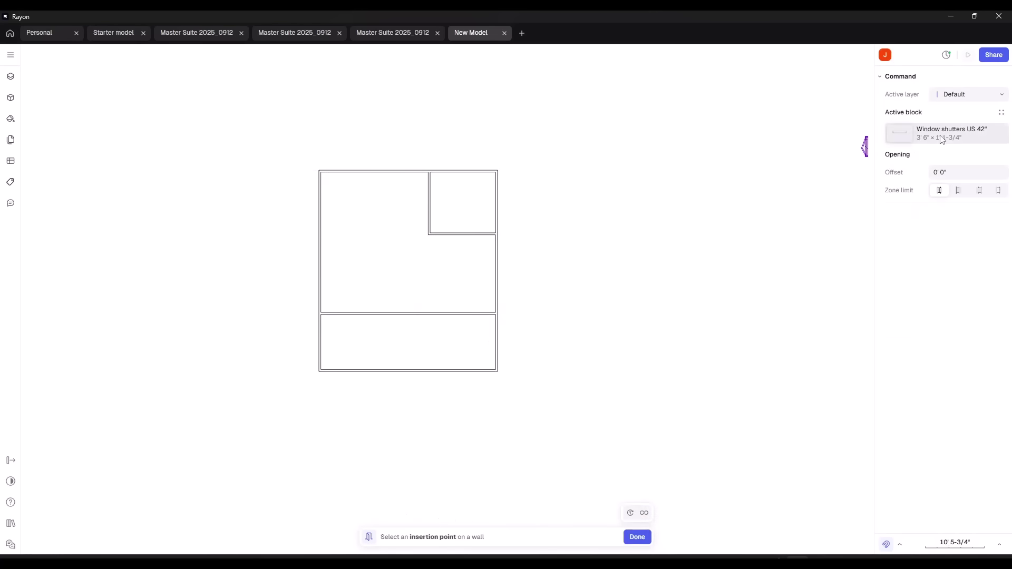
click(896, 134)
double_click(334, 182)
click(319, 203)
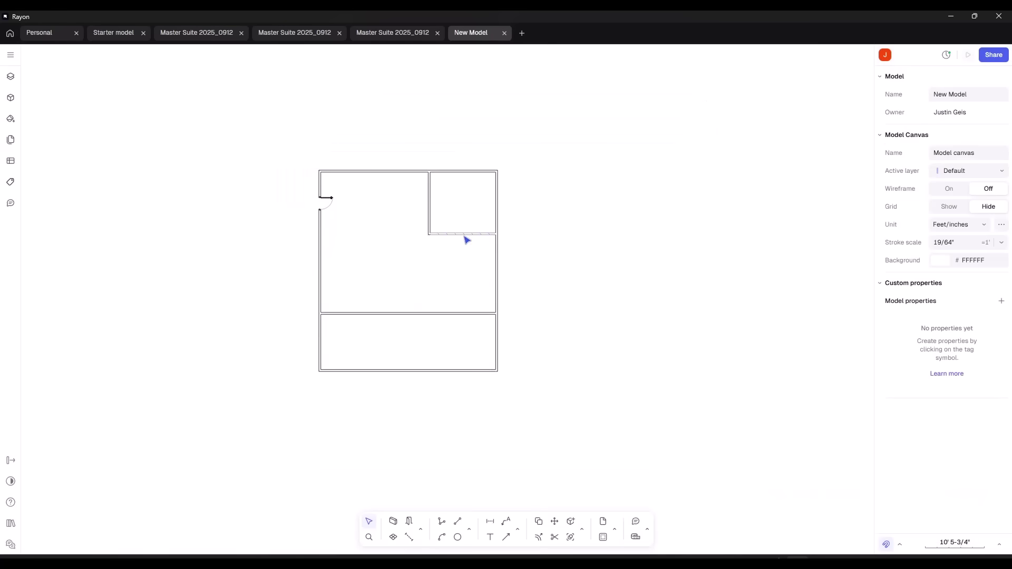
click(409, 521)
click(459, 228)
Step: Insert two Door EU 60 openings in the horizontal partition, one near each end
key(w)
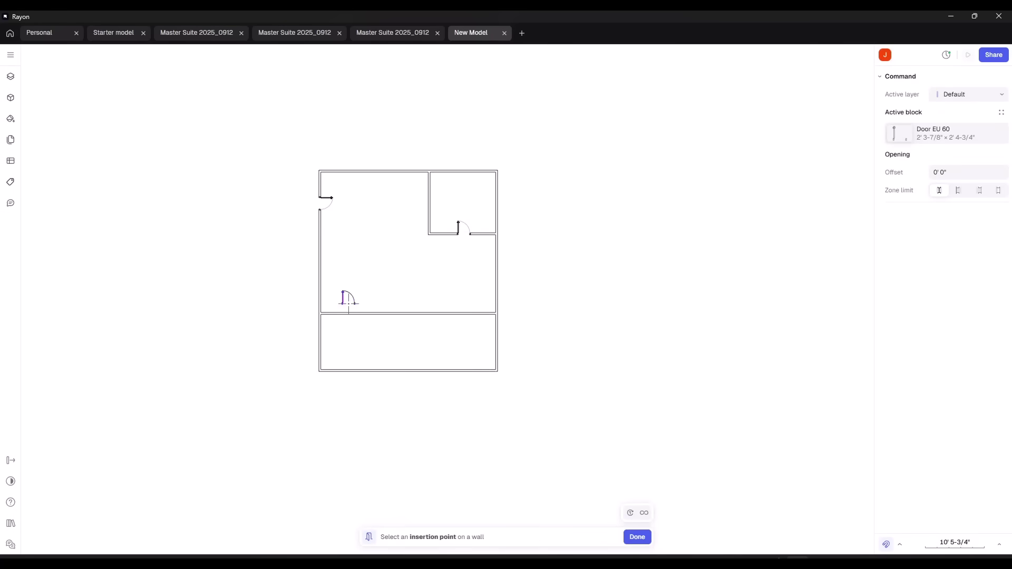
click(349, 312)
key(w)
click(449, 314)
Step: Search the block libraries for "window" and set Window US 48" as the active opening block
key(w)
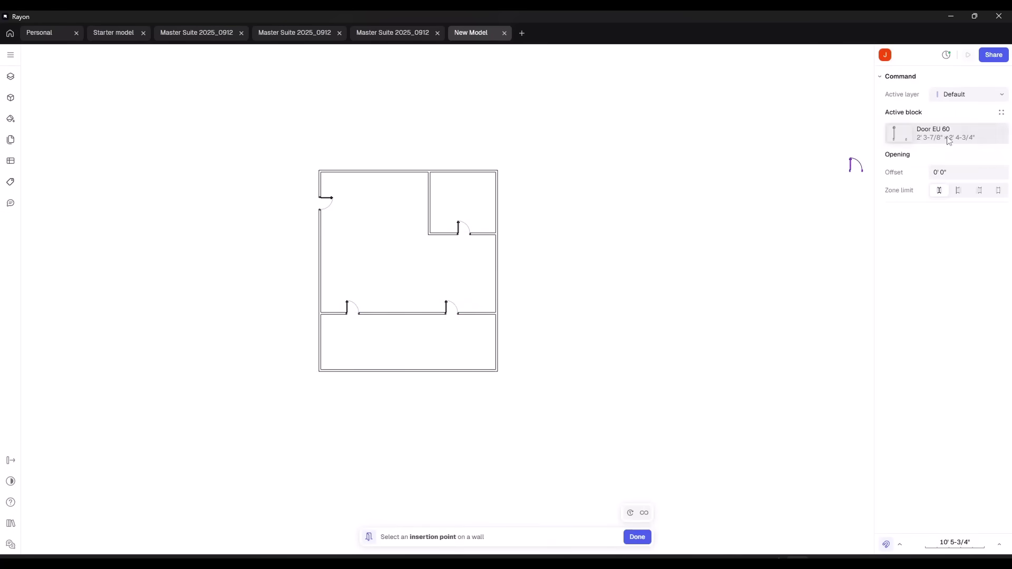
click(896, 134)
click(386, 106)
text(window)
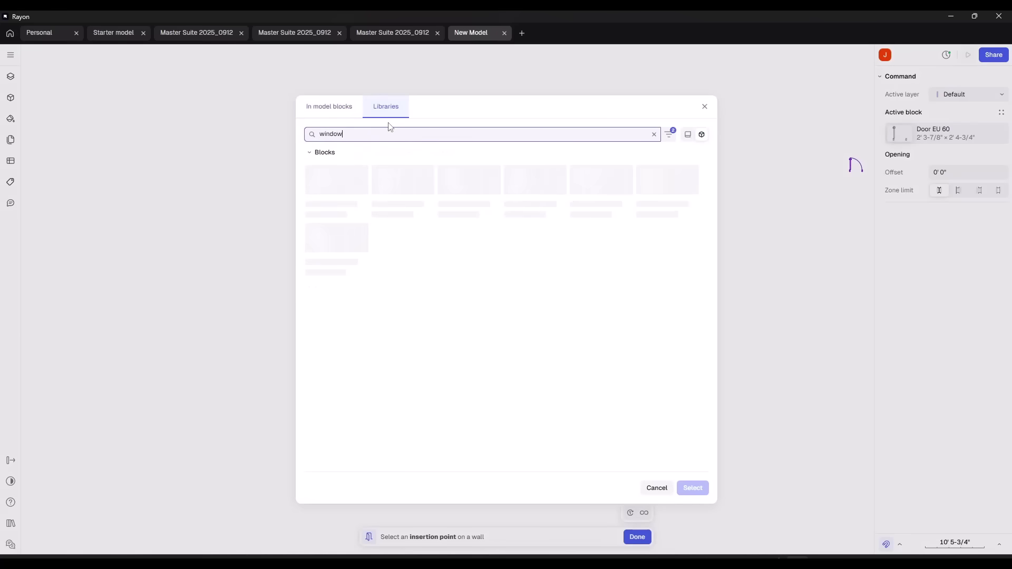
click(469, 318)
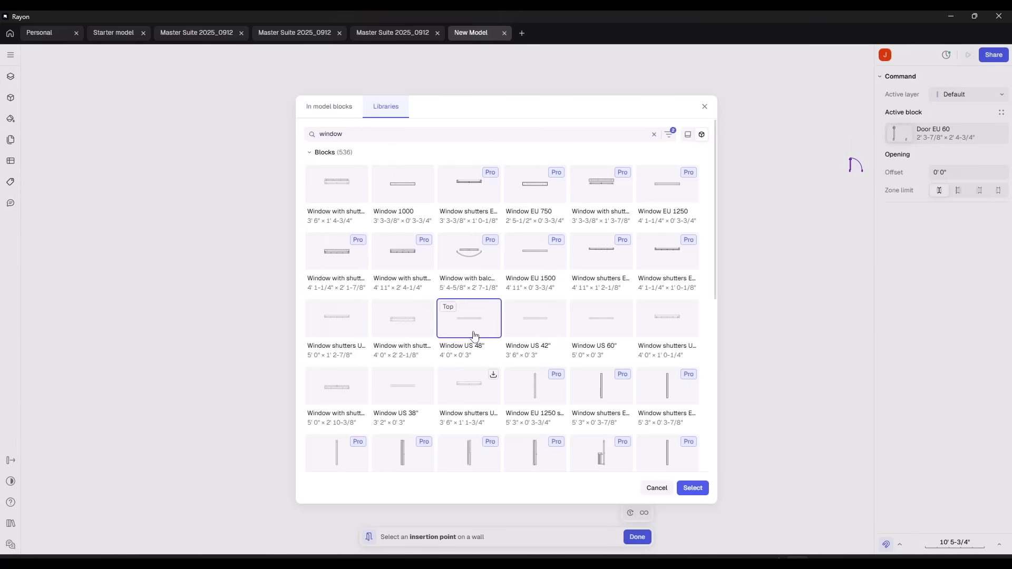
click(693, 489)
Step: Insert two Window US 48" openings in the bottom outer wall, one in its left part and one in its right part
click(359, 371)
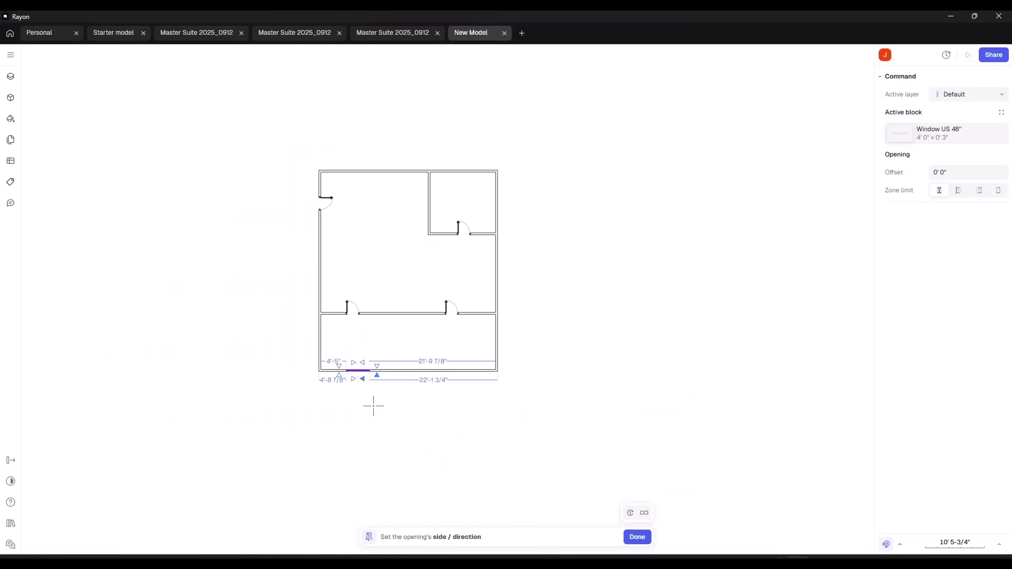
click(374, 349)
click(393, 522)
click(444, 371)
click(443, 364)
Step: Insert Window US 48" openings in the right outer wall, one in the main room and one in the small corner room
click(411, 522)
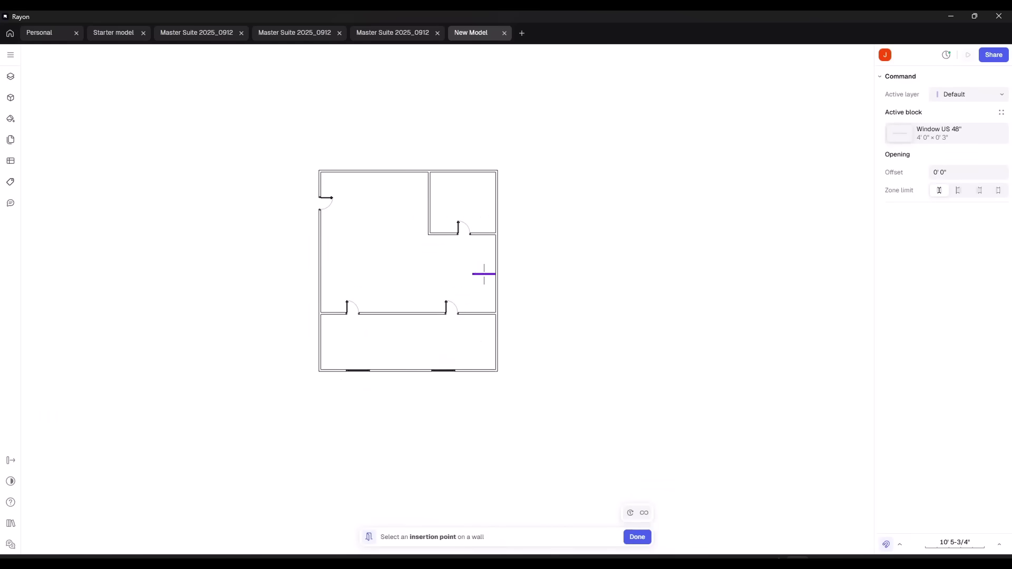
click(483, 274)
click(410, 522)
Step: Switch to SketchUp and refresh the model list in the Rayon Import/Export window
key(alt+Tab)
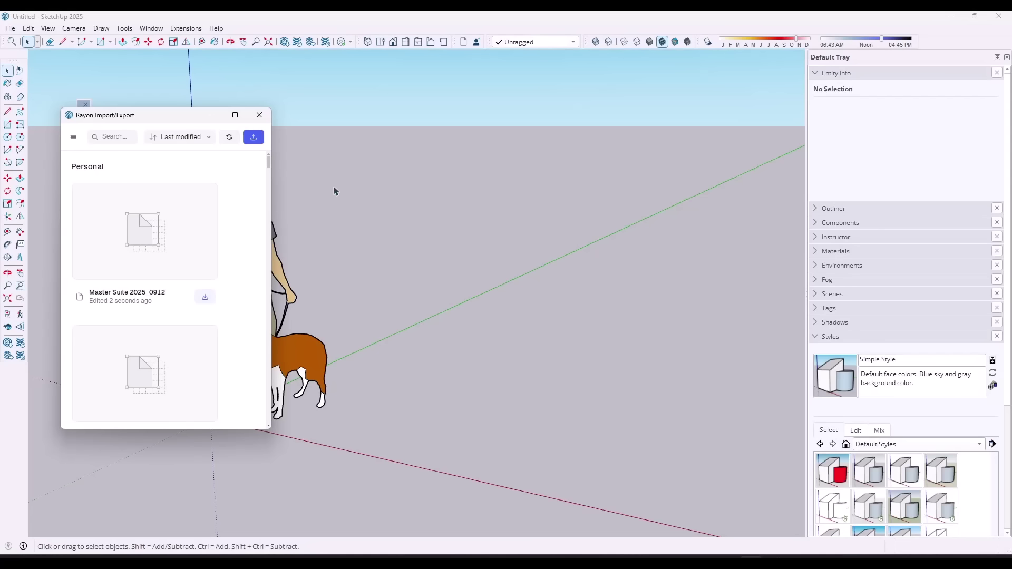
click(231, 139)
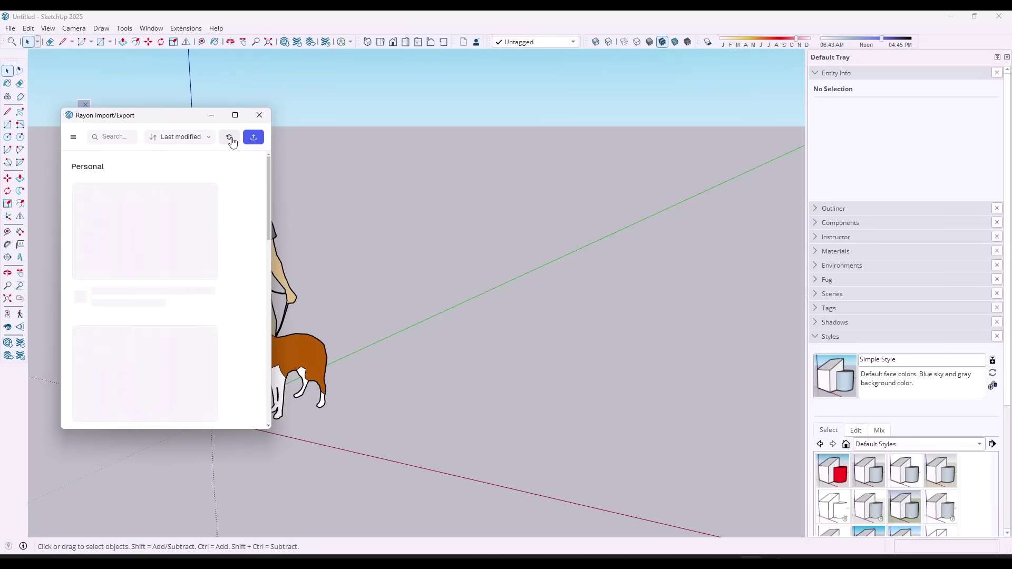
mouse_move(168, 231)
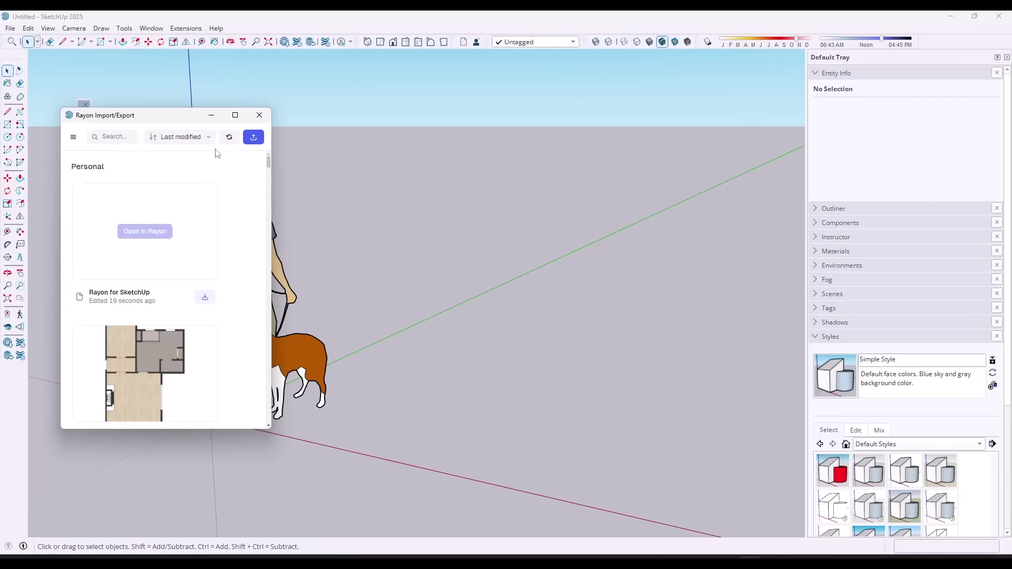
click(228, 137)
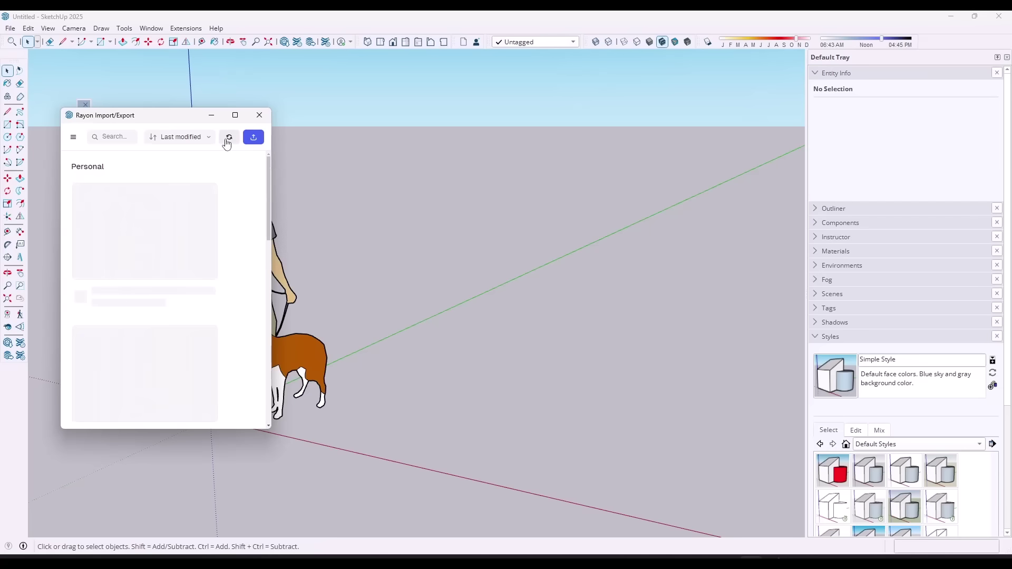
Step: Import the Rayon for SketchUp model canvas with wall height 10, door height 7, window height 4 and sill height 3.5 feet
click(207, 296)
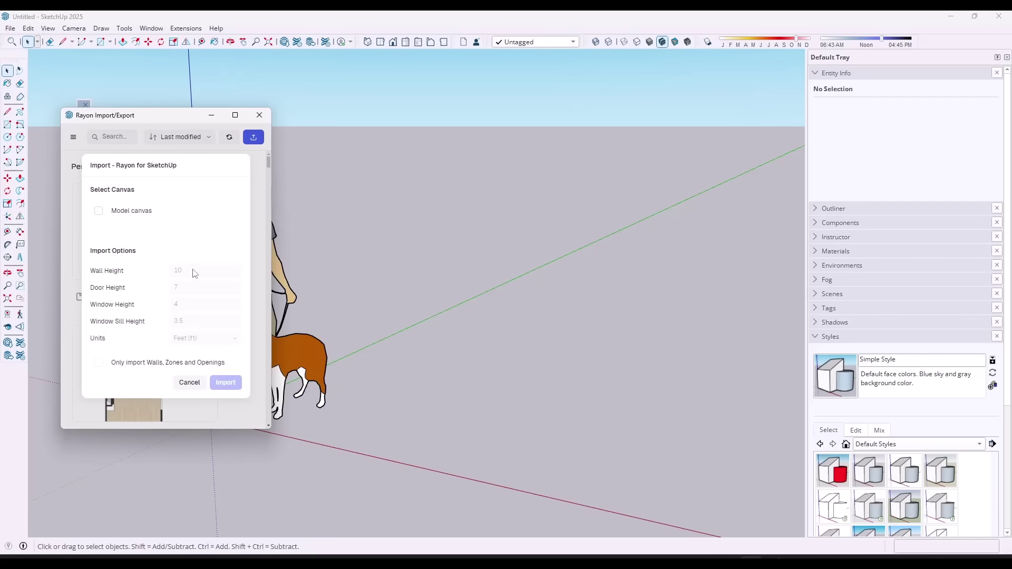
click(125, 218)
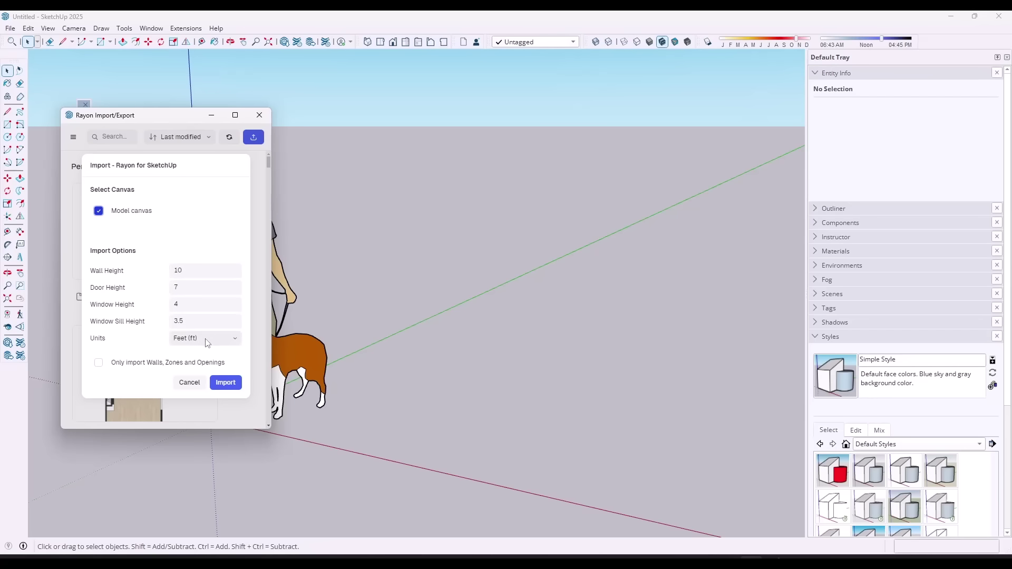
click(225, 383)
Step: Select the imported building group and examine its 3D walls, door openings with swings, and window openings from several sides
scroll(490, 290, down, 3)
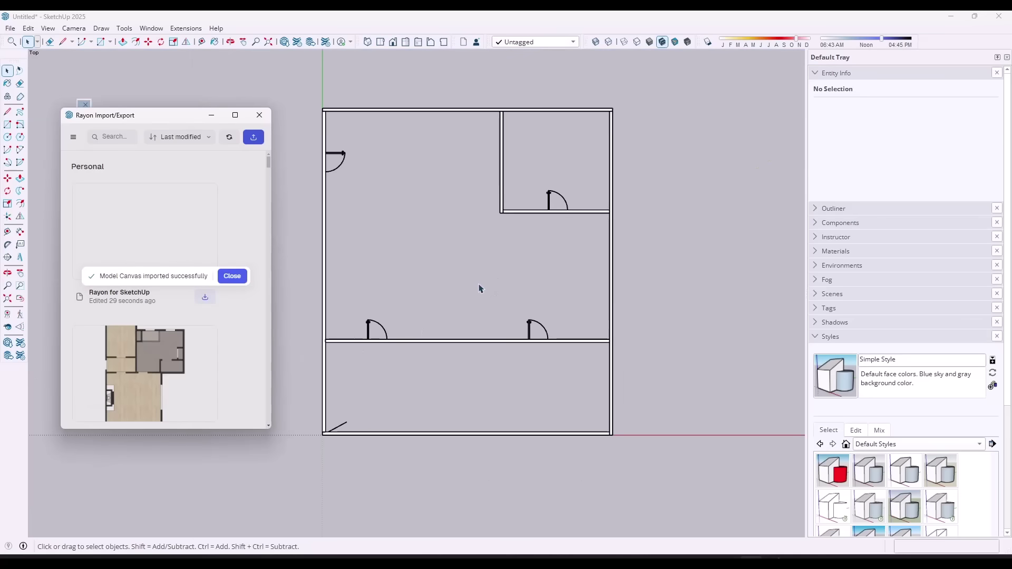
middle_drag(533, 390, 466, 303)
scroll(466, 304, up, 3)
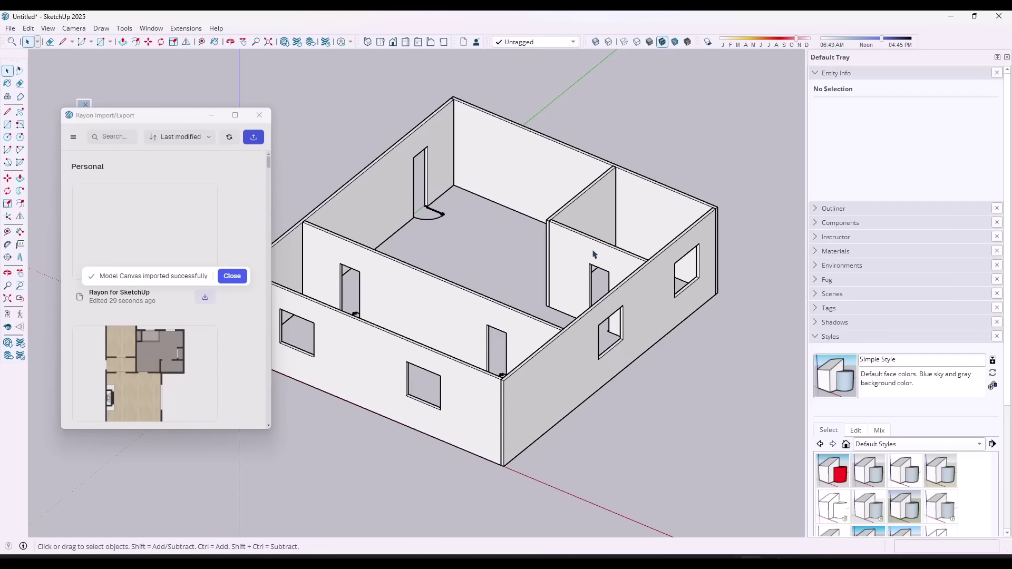
scroll(498, 250, up, 2)
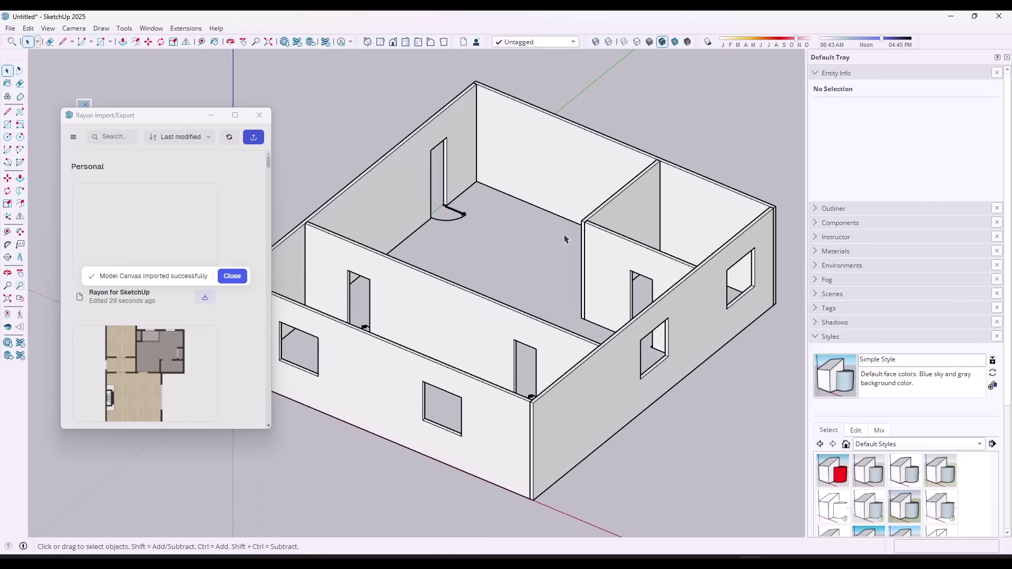
click(460, 324)
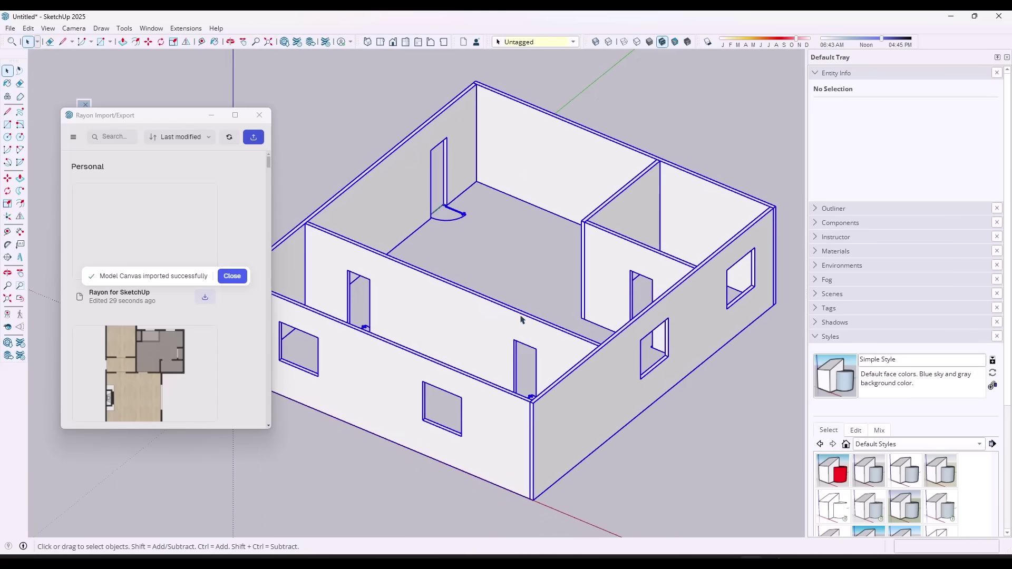
middle_drag(422, 280, 341, 346)
scroll(469, 244, up, 6)
scroll(469, 244, down, 5)
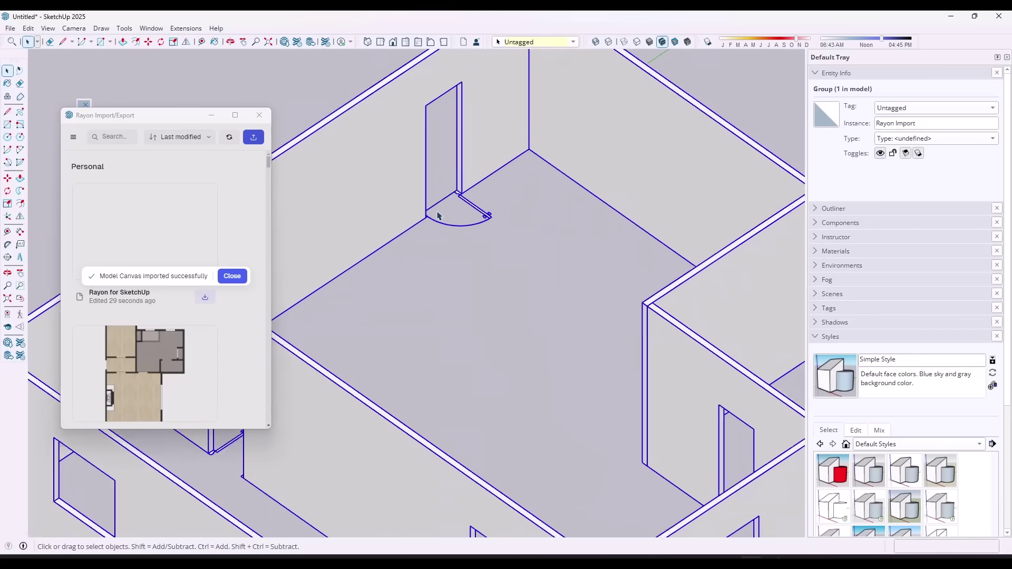
middle_drag(469, 244, 575, 303)
scroll(574, 305, up, 5)
scroll(574, 305, down, 8)
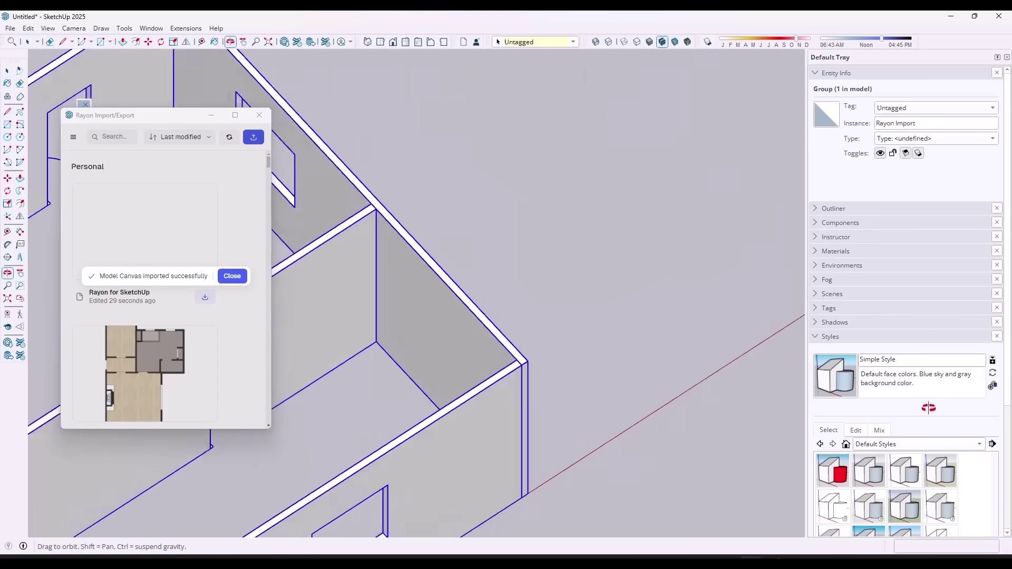
scroll(627, 305, up, 3)
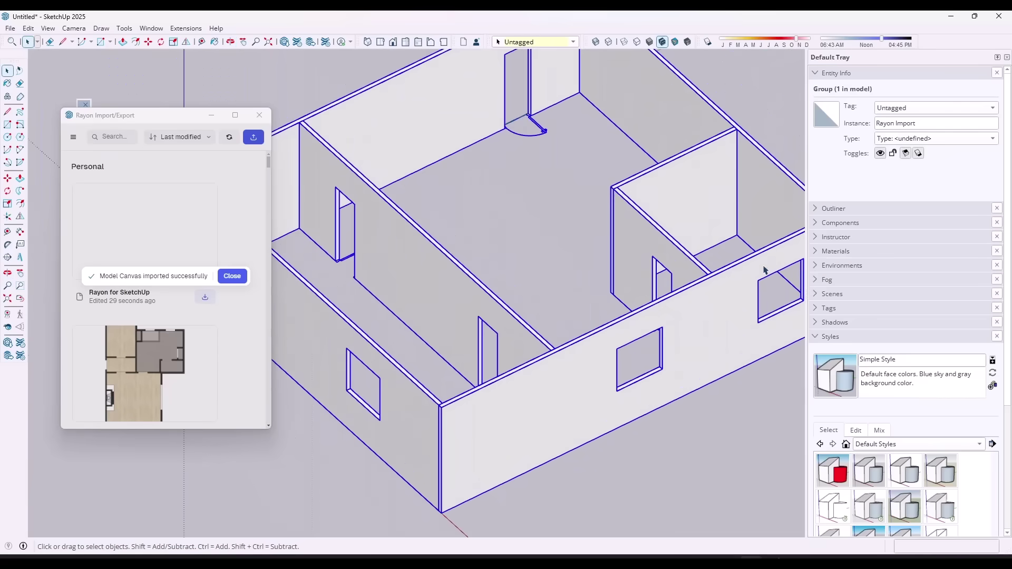
scroll(580, 263, down, 5)
scroll(565, 241, up, 3)
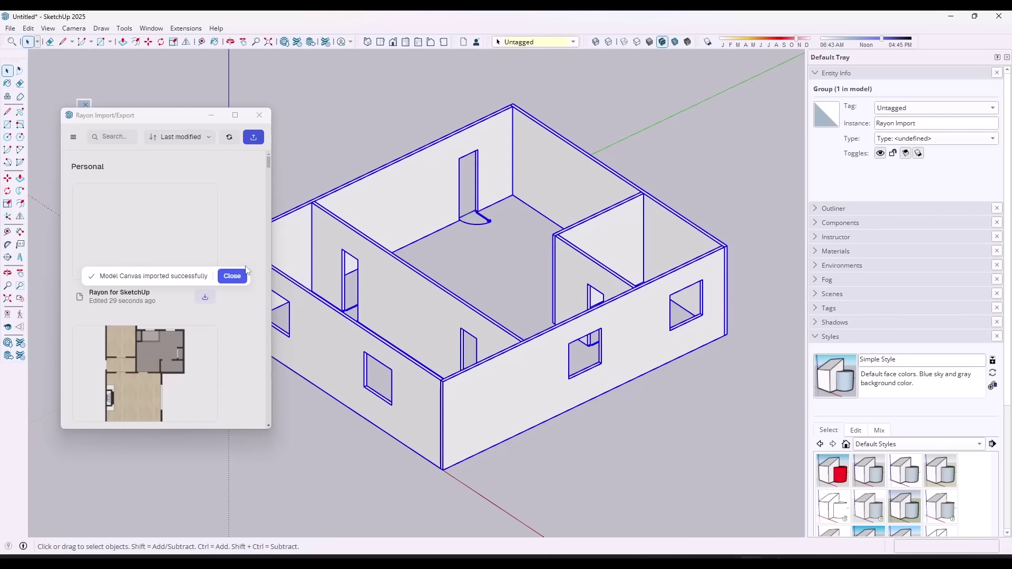
Step: Switch to Rayon and examine the house plan in the Starter model
key(alt+Tab)
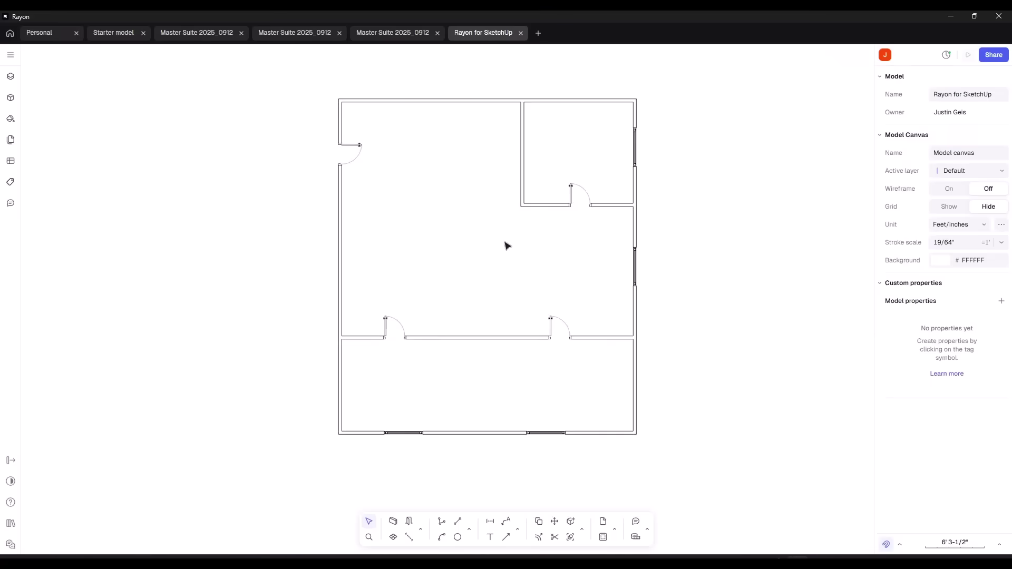
click(493, 338)
click(488, 309)
click(110, 34)
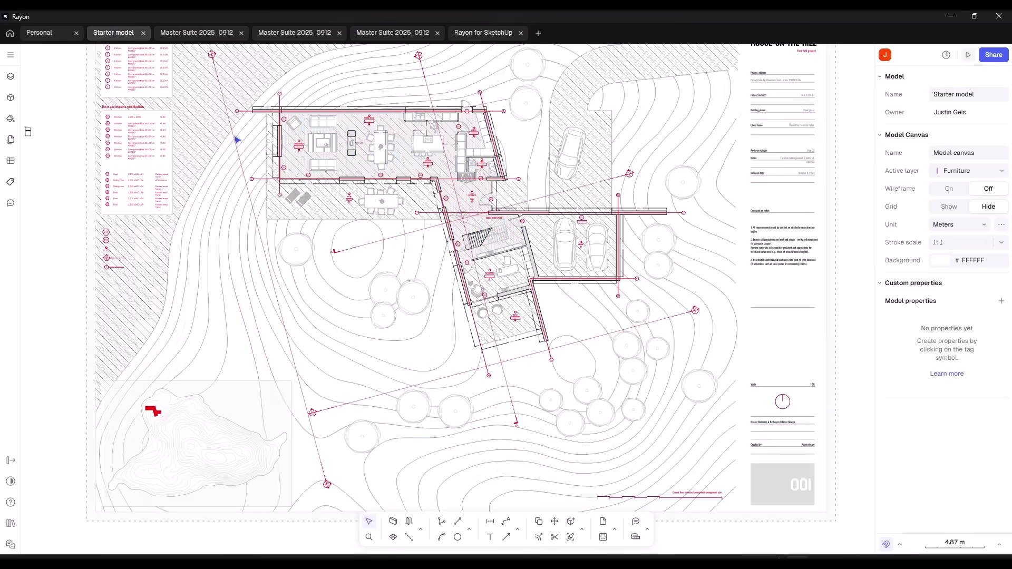
scroll(347, 184, up, 3)
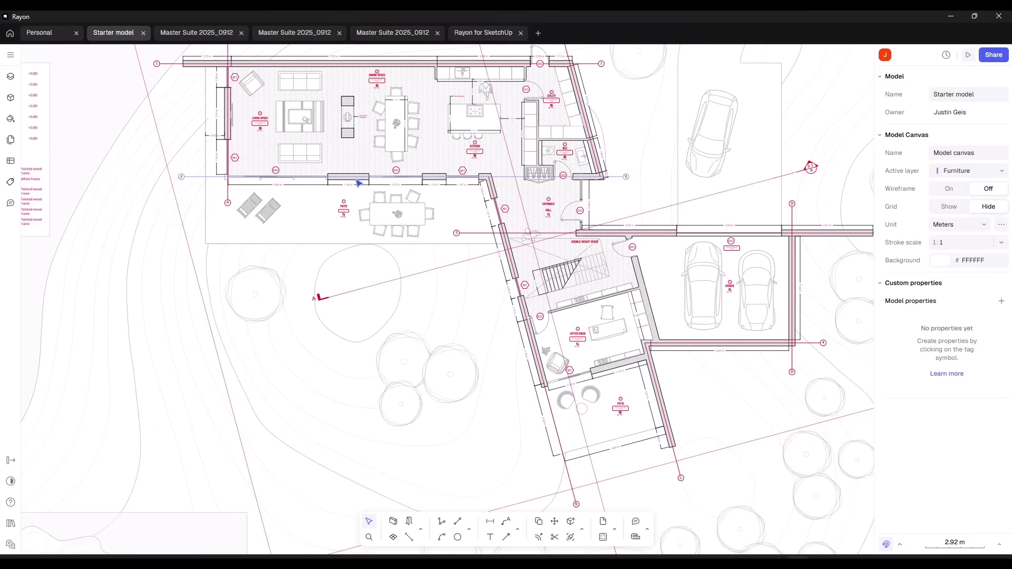
Step: Switch back to SketchUp and start a new model without saving the current one
click(952, 22)
click(10, 28)
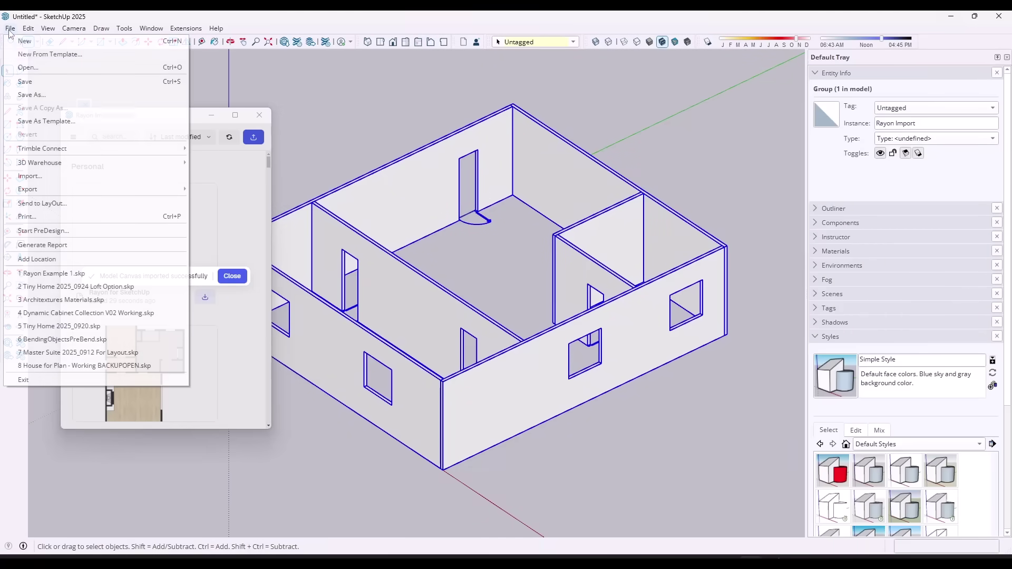
click(39, 46)
click(501, 298)
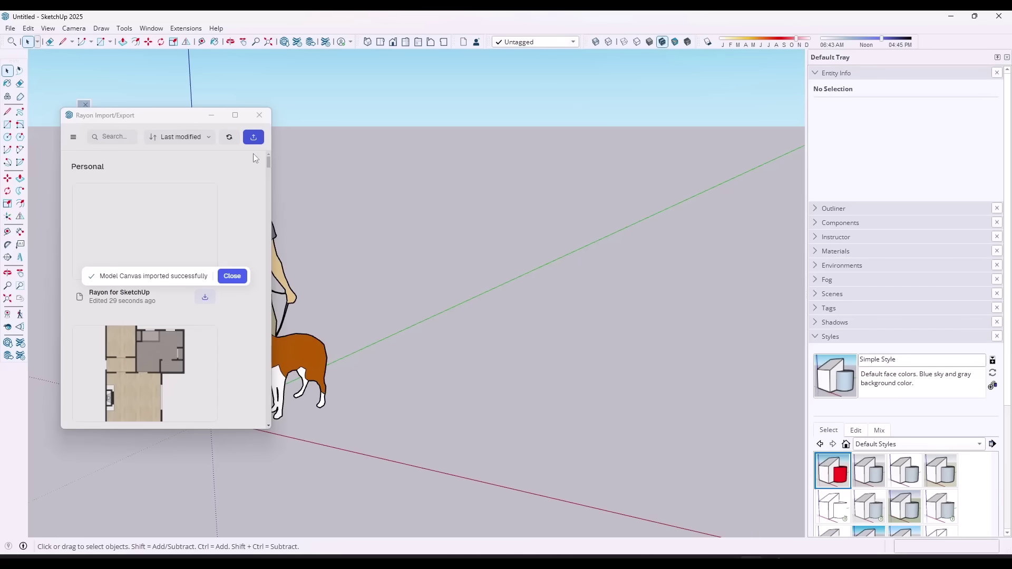
Step: Dismiss the finished import message and search the Rayon Import/Export models for "starter"
click(229, 138)
click(233, 283)
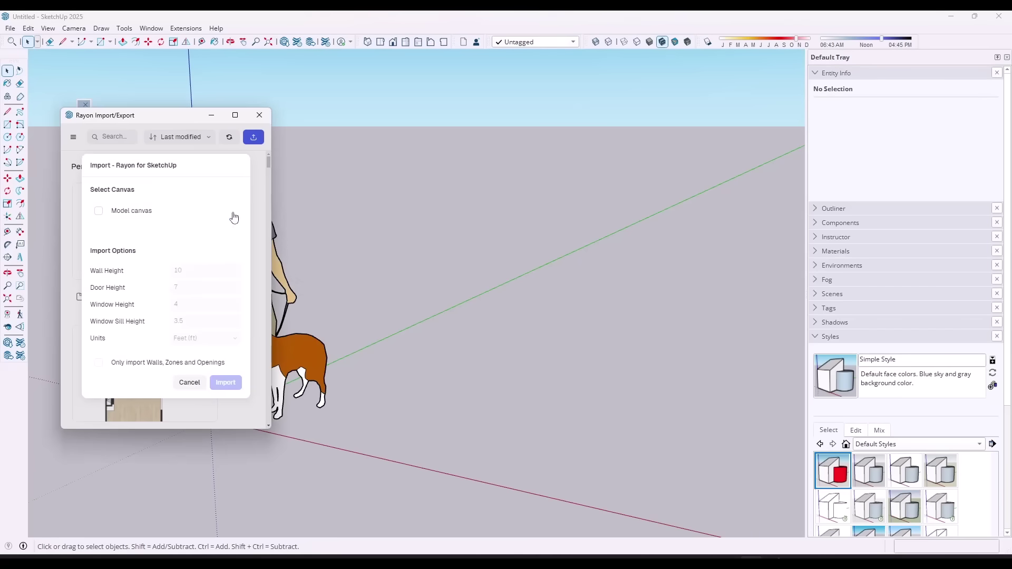
click(196, 385)
click(120, 137)
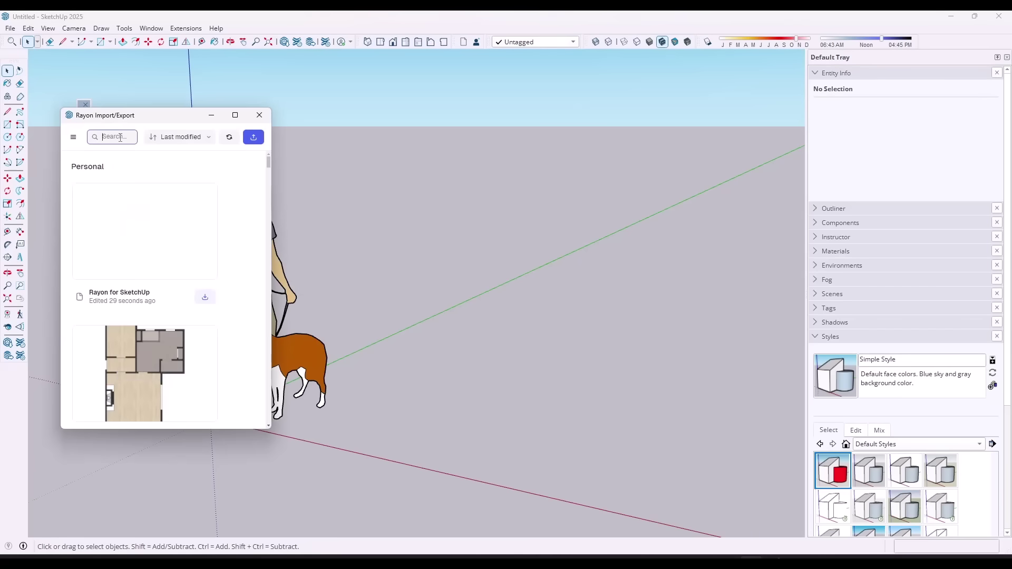
text(starter)
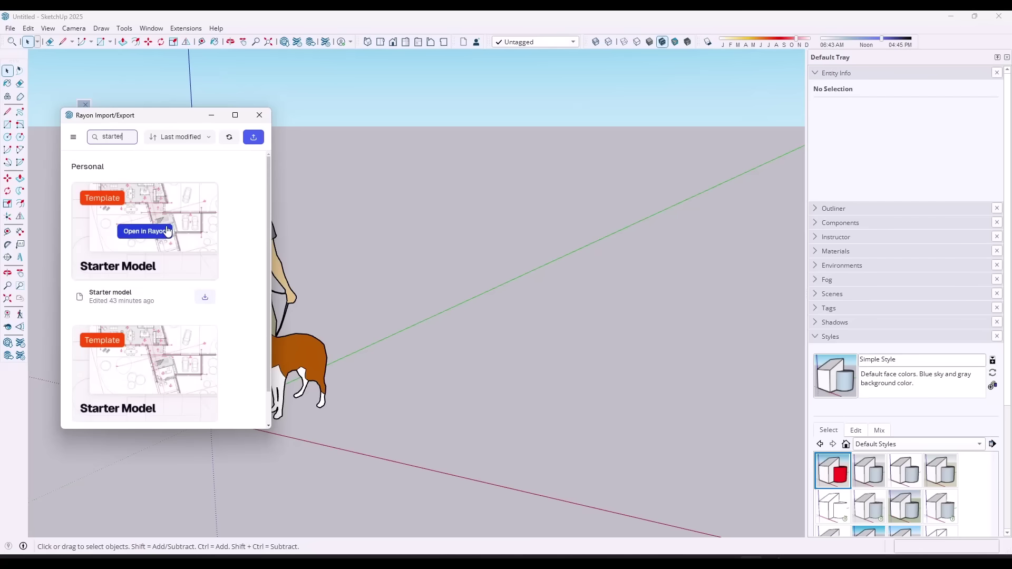
Step: Import the Starter model's Model canvas with wall height 10, door height 7, window height 4 and sill height 3.5 feet
click(205, 300)
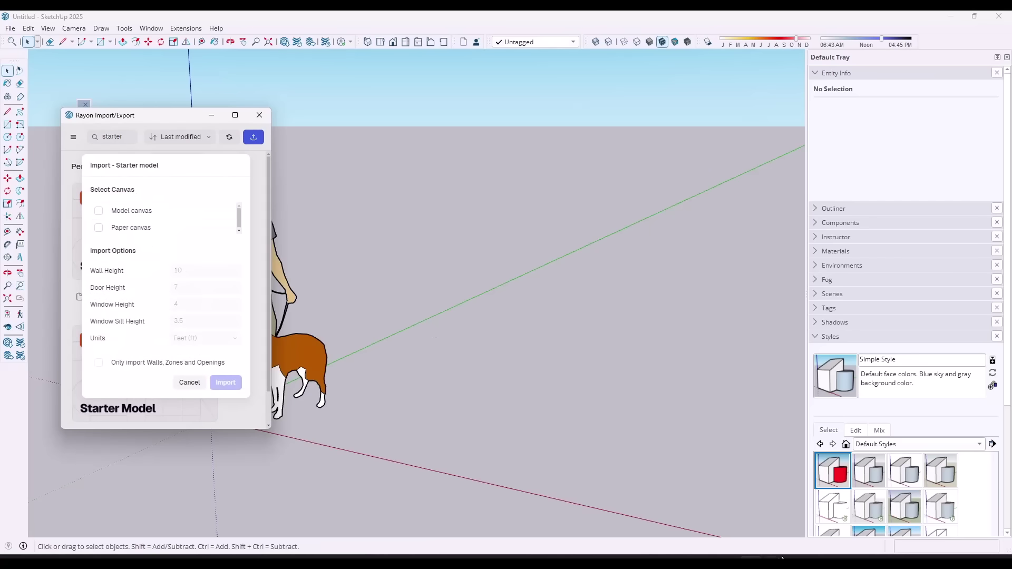
click(128, 213)
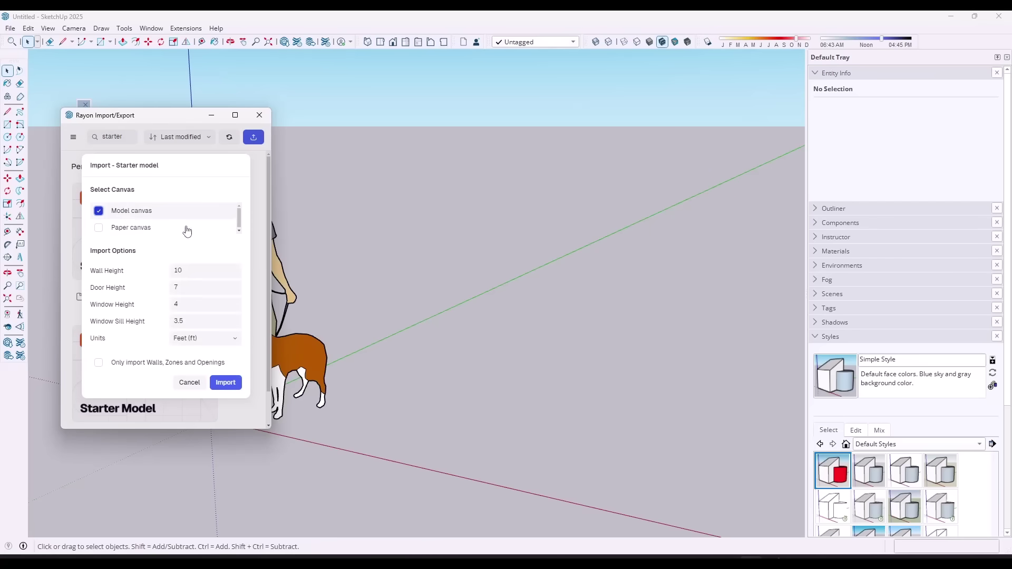
click(177, 305)
text(4)
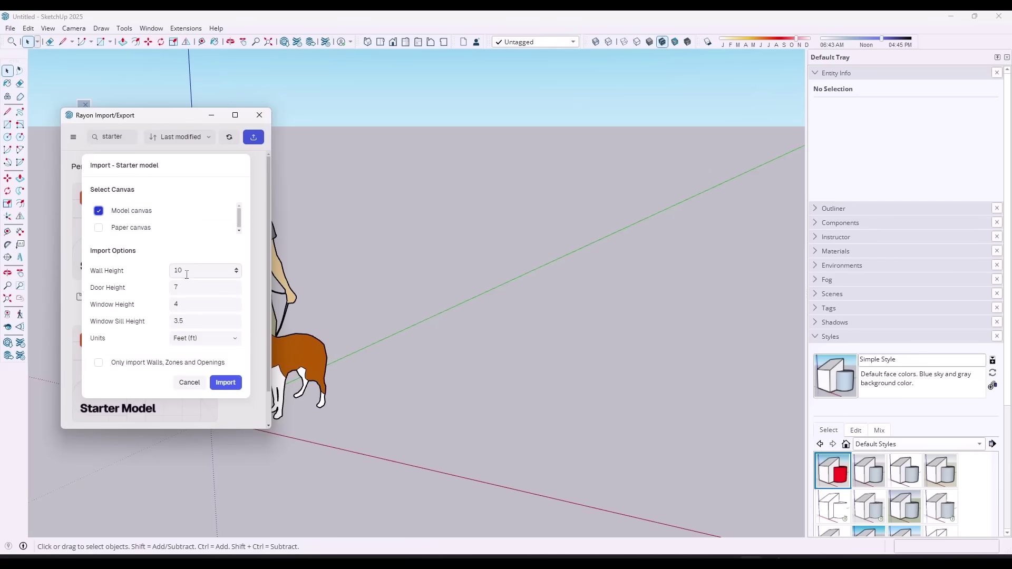
click(225, 383)
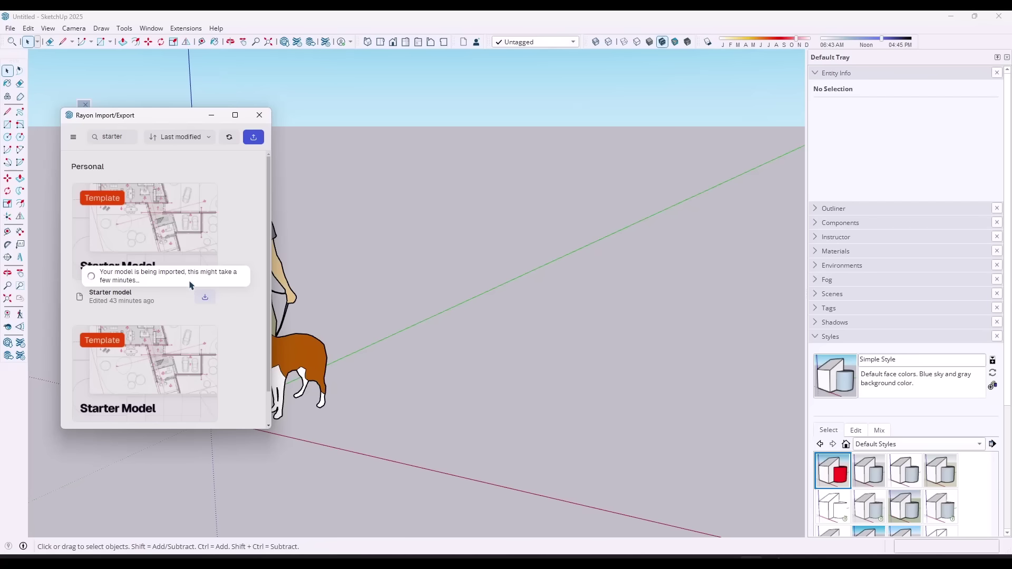
Step: Examine the imported Starter model's 3D walls, openings, furniture and site contours on both floor plans
scroll(564, 147, up, 5)
middle_drag(564, 147, 560, 132)
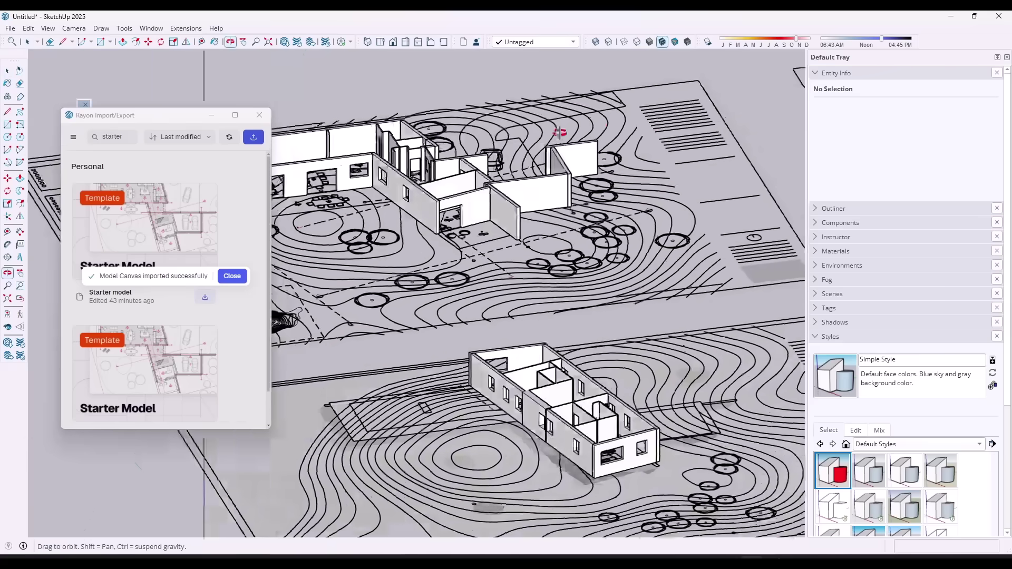
scroll(560, 133, up, 8)
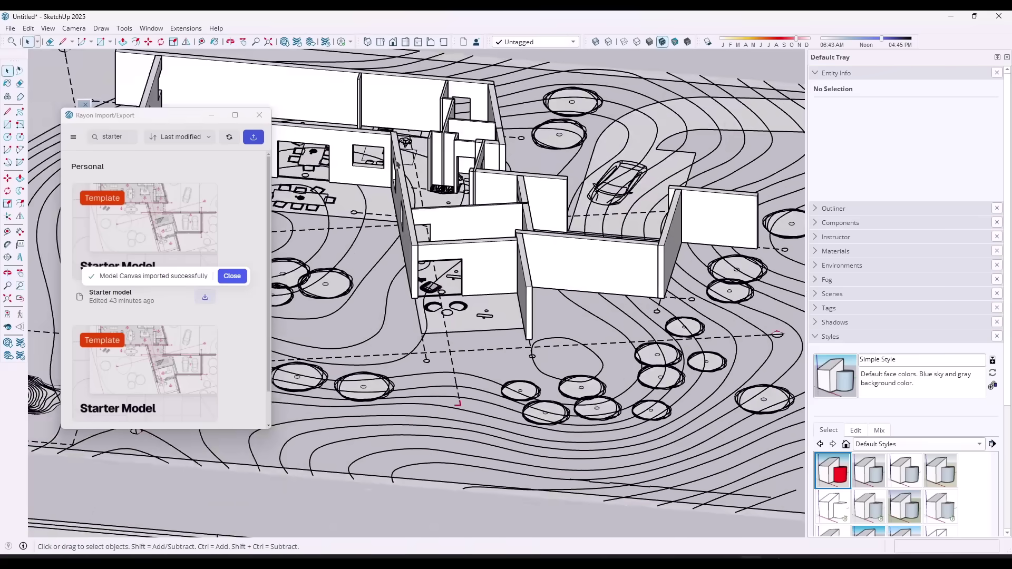
middle_drag(467, 157, 391, 154)
scroll(493, 185, down, 10)
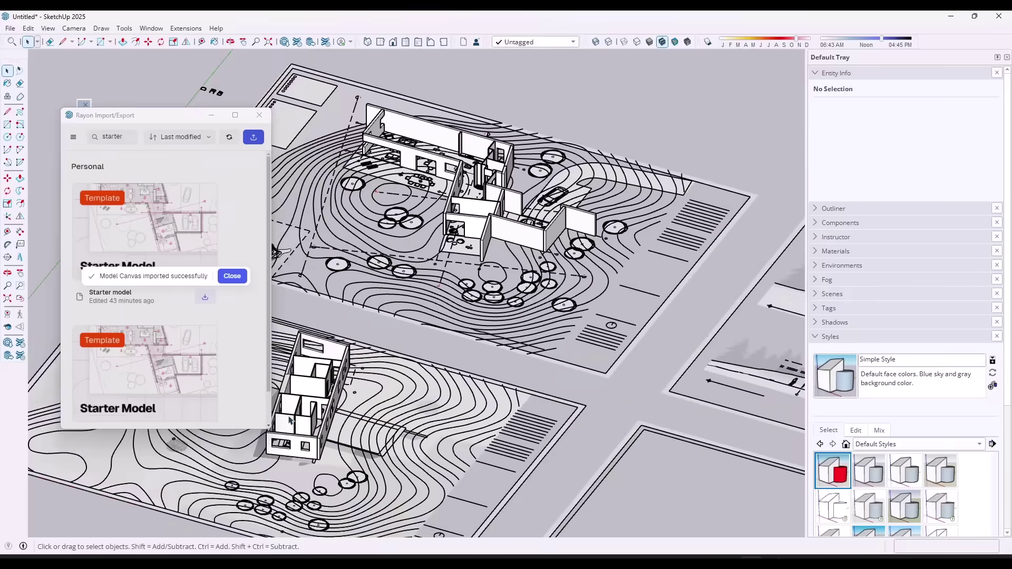
scroll(290, 420, up, 3)
scroll(349, 404, down, 4)
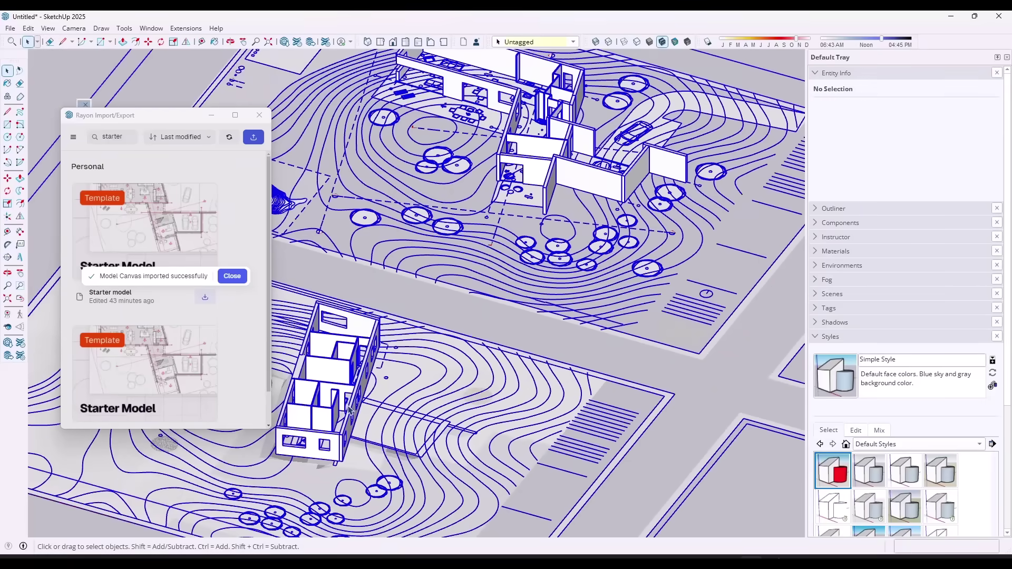
Step: Open the imported Starter model group for editing to reach the separate upper-floor building
click(337, 398)
scroll(328, 394, down, 2)
click(294, 331)
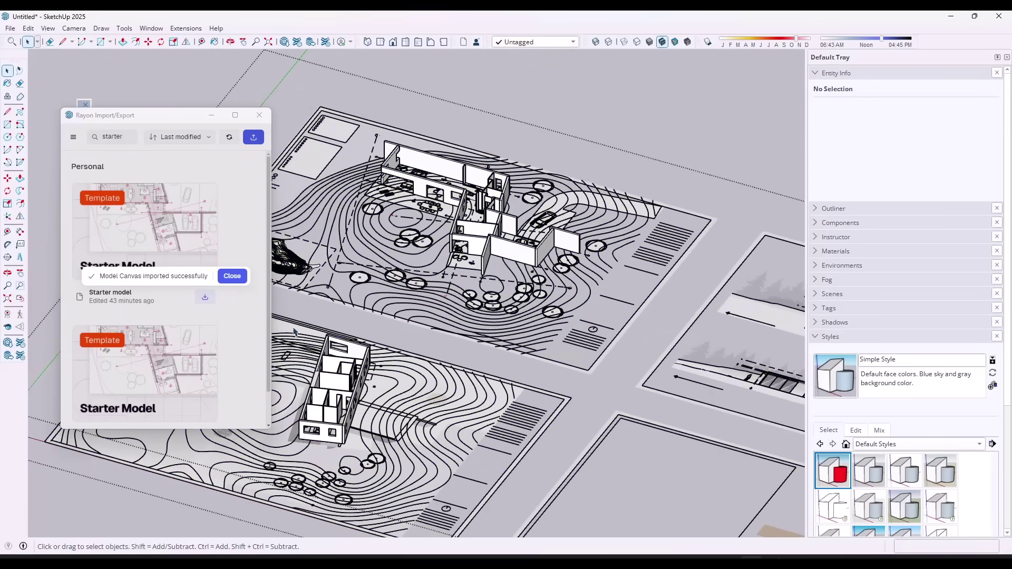
click(363, 406)
scroll(458, 331, up, 4)
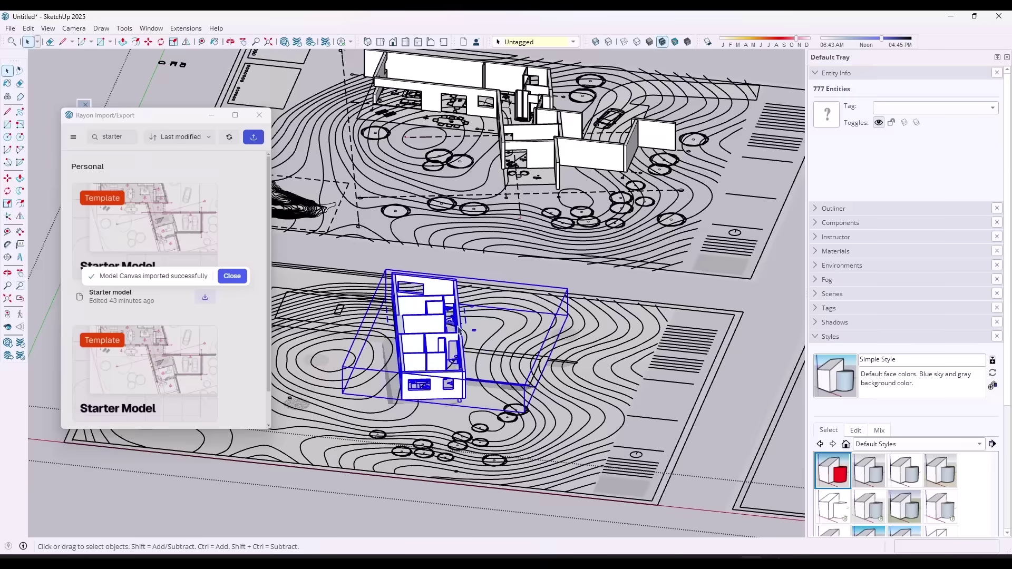
Step: Move the upper-floor building group from its own site plan onto the walls of the ground-floor house
click(459, 331)
scroll(459, 331, up, 5)
middle_drag(407, 444, 316, 389)
key(m)
scroll(302, 257, up, 5)
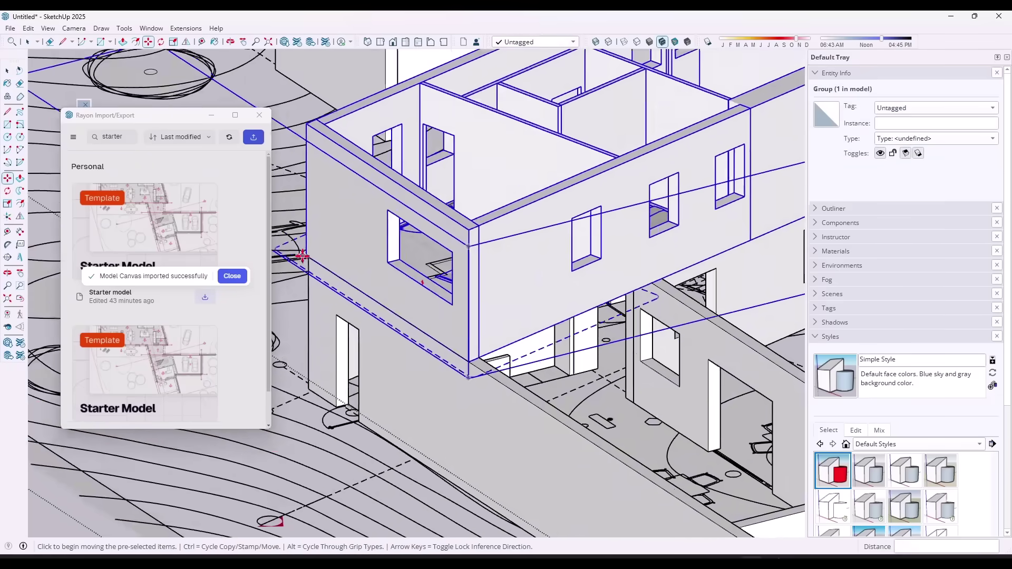
Step: Examine the upper floor's placement over the ground-floor walls from several sides
scroll(302, 256, down, 6)
middle_drag(302, 257, 508, 408)
scroll(545, 358, up, 5)
middle_drag(545, 358, 463, 396)
key(m)
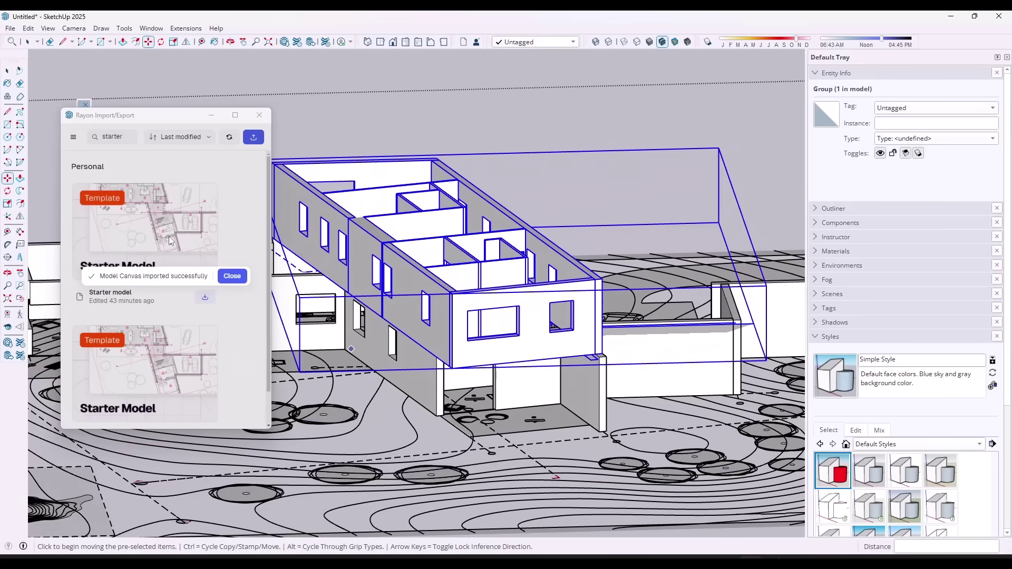
middle_drag(449, 283, 496, 352)
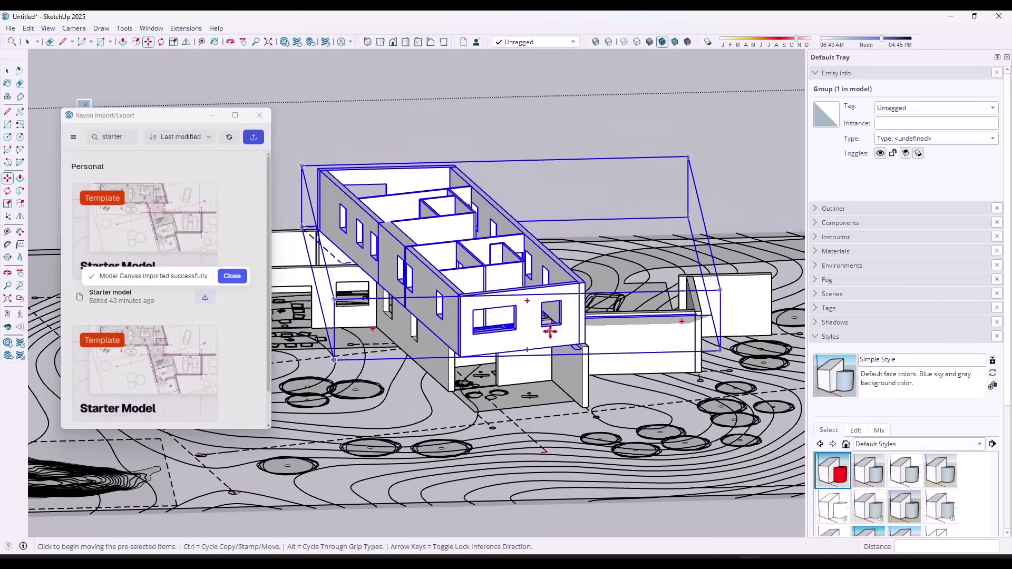
middle_drag(532, 334, 633, 255)
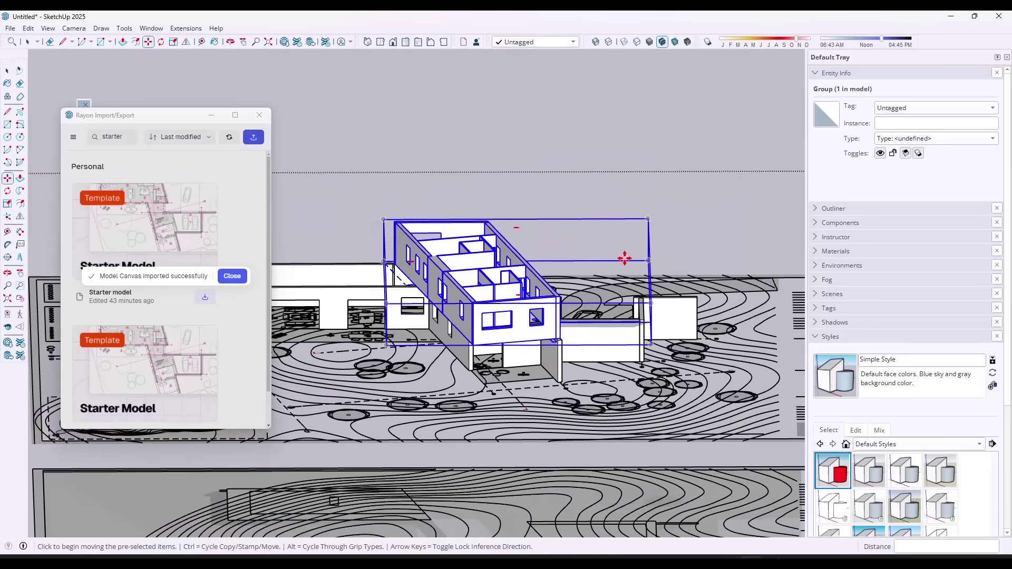